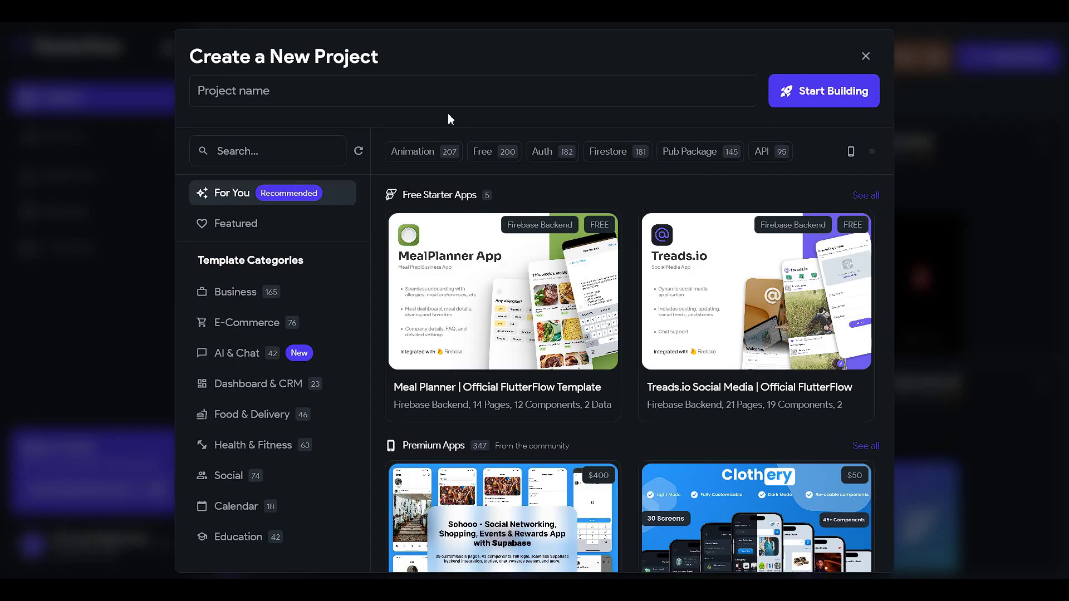
# - Name the new project "To Do App"
pyautogui.click(379, 95)
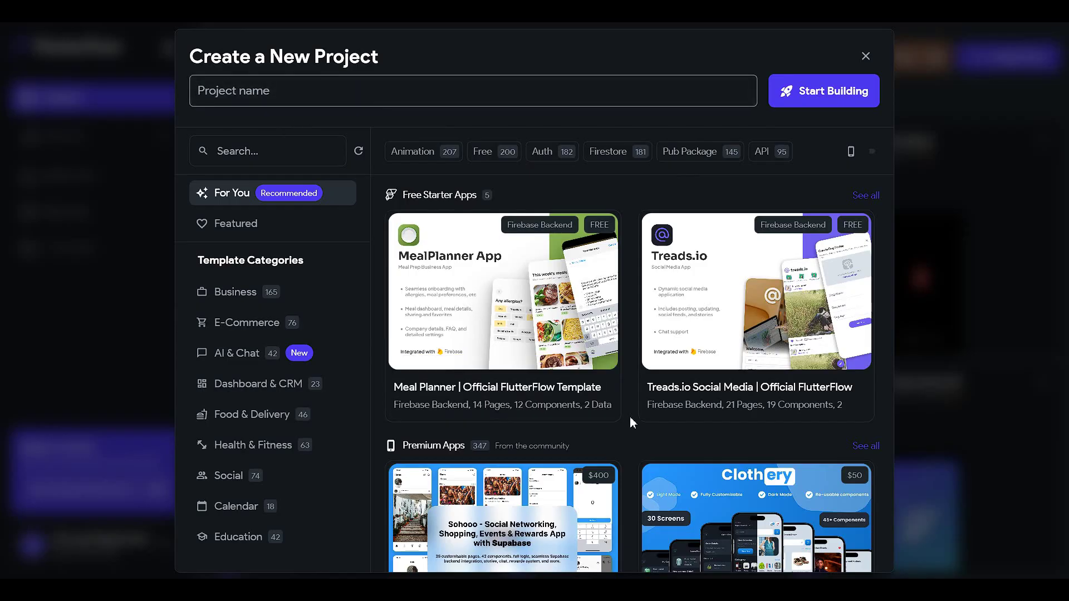
pyautogui.write('To')
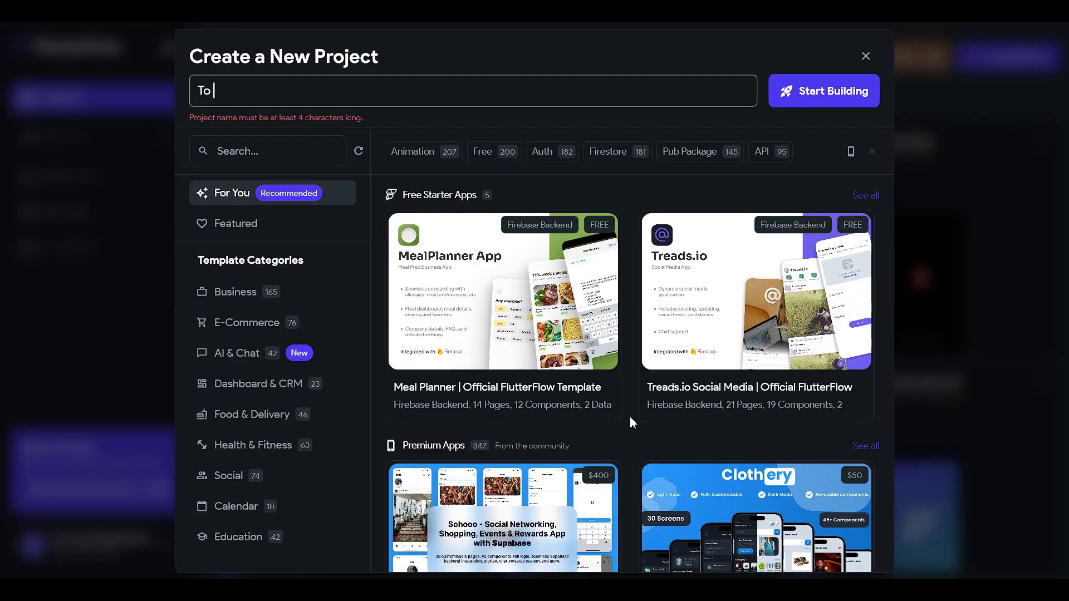
pyautogui.write(' Do App')
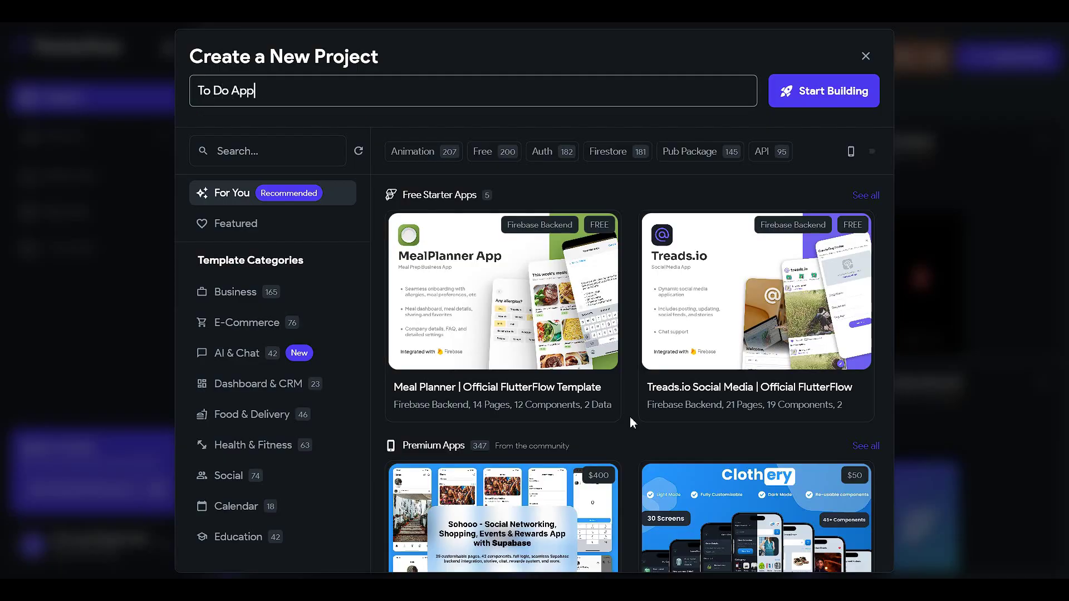
# - Switch to the browser and examine the demo social media app's home feed, post creation form and profile page in a smaller window
pyautogui.moveTo(834, 296)
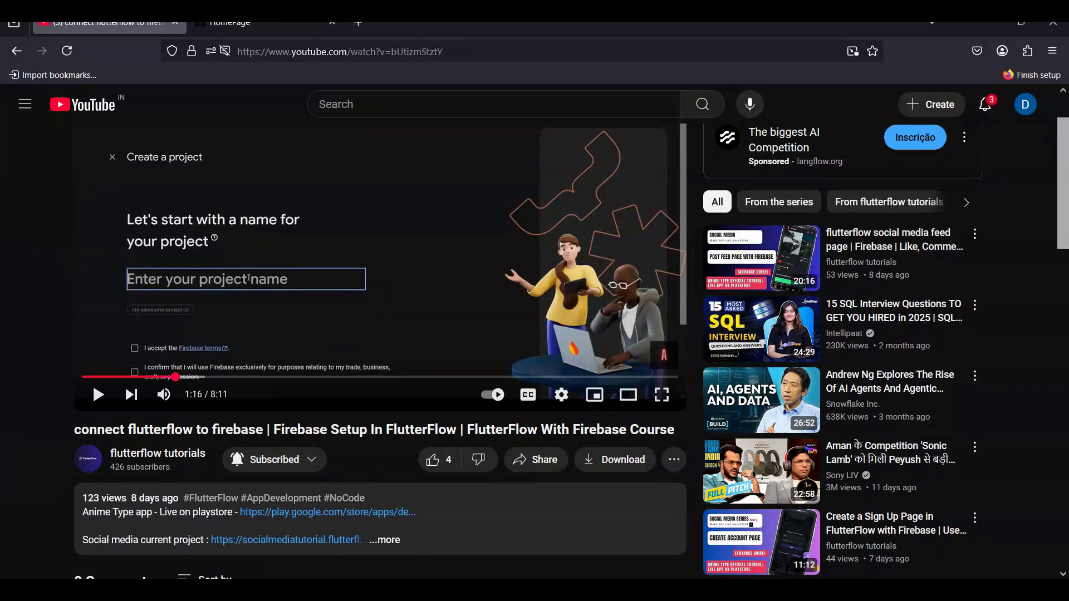
pyautogui.click(262, 23)
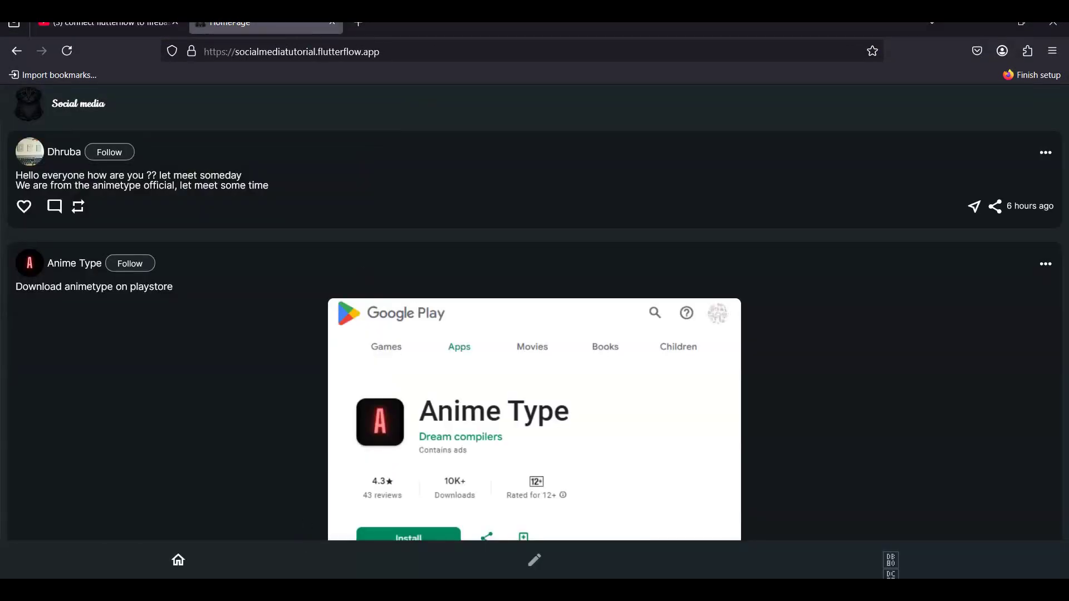
pyautogui.press('super+Down')
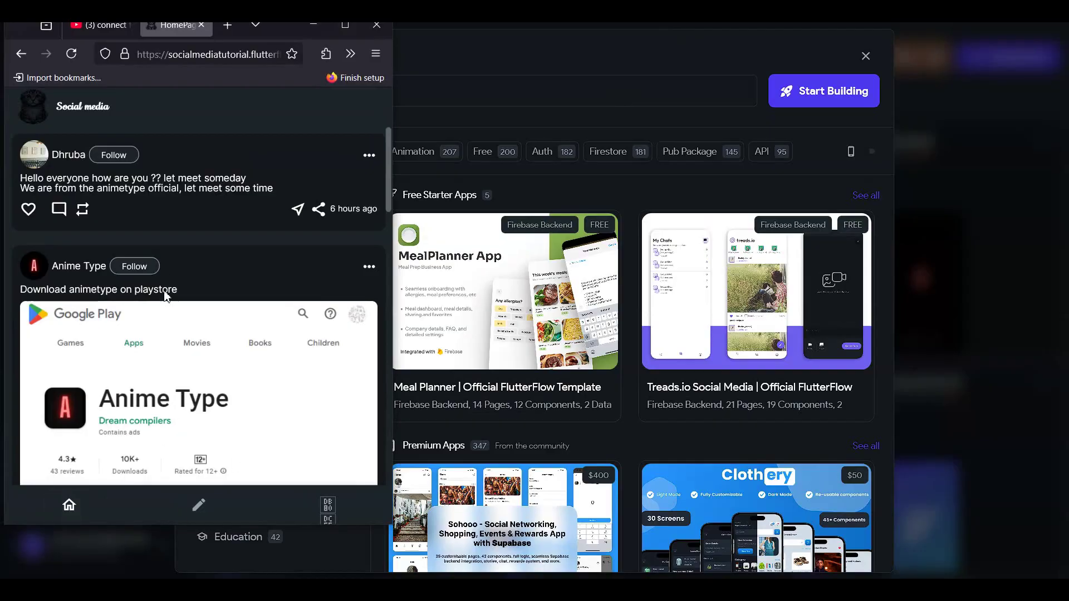
pyautogui.scroll(-10, 165, 295)
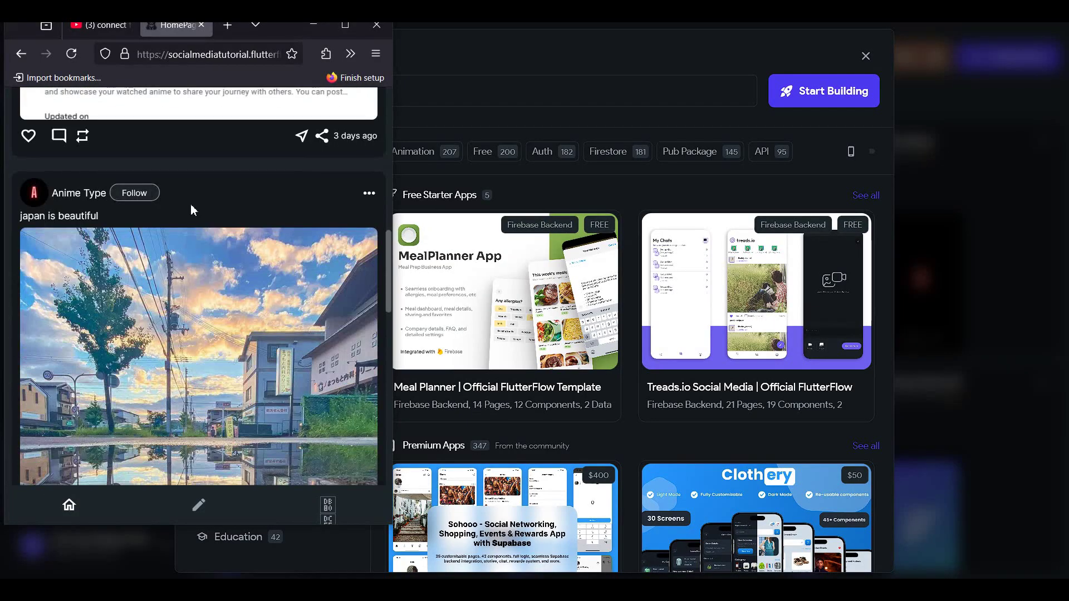
pyautogui.click(200, 501)
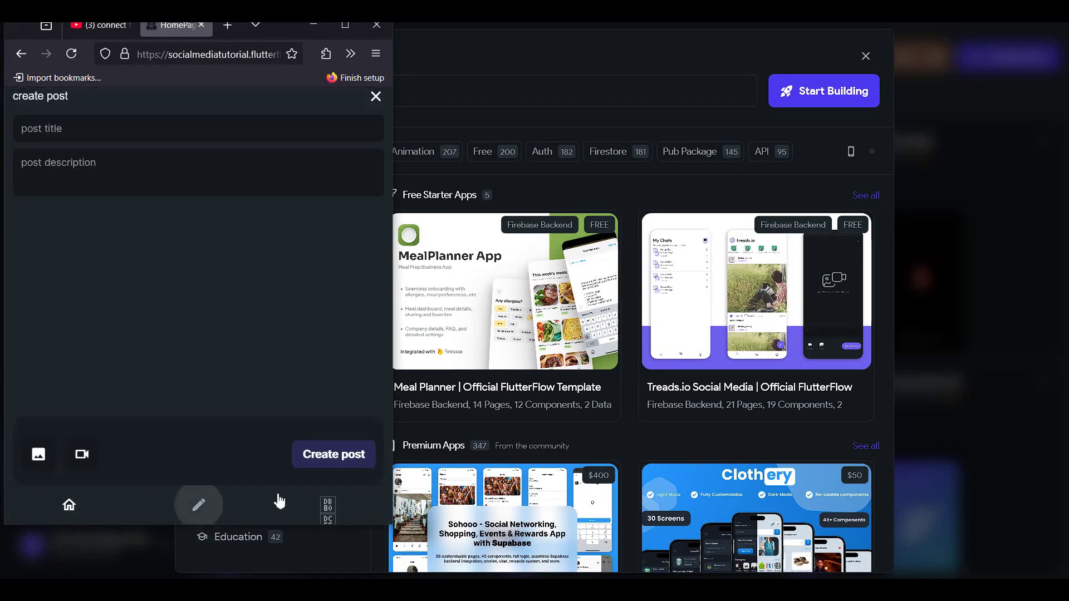
pyautogui.click(329, 507)
pyautogui.scroll(-2, 188, 286)
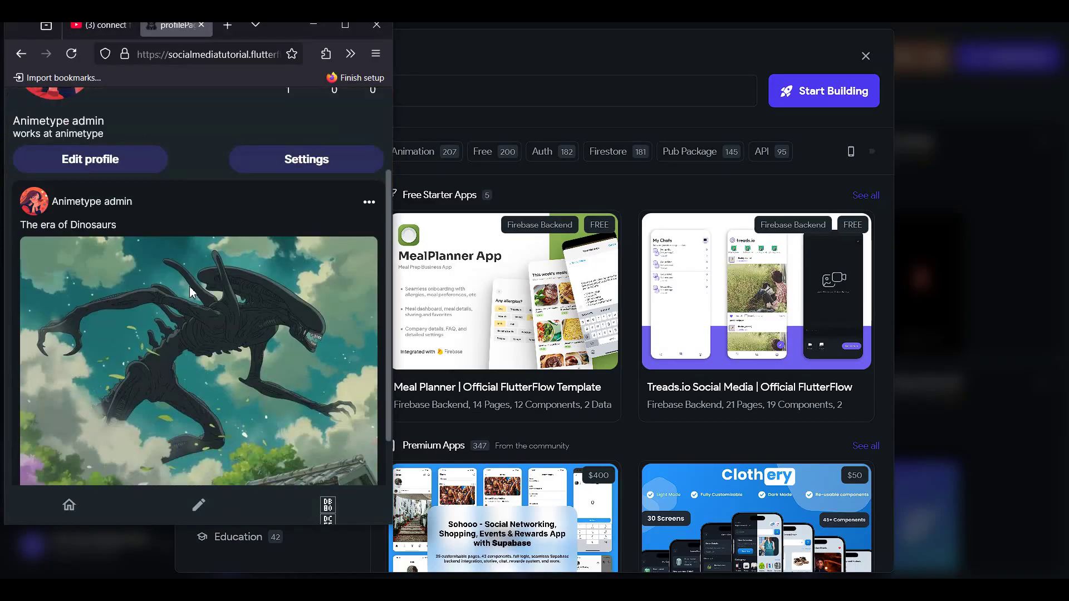
pyautogui.scroll(2, 192, 286)
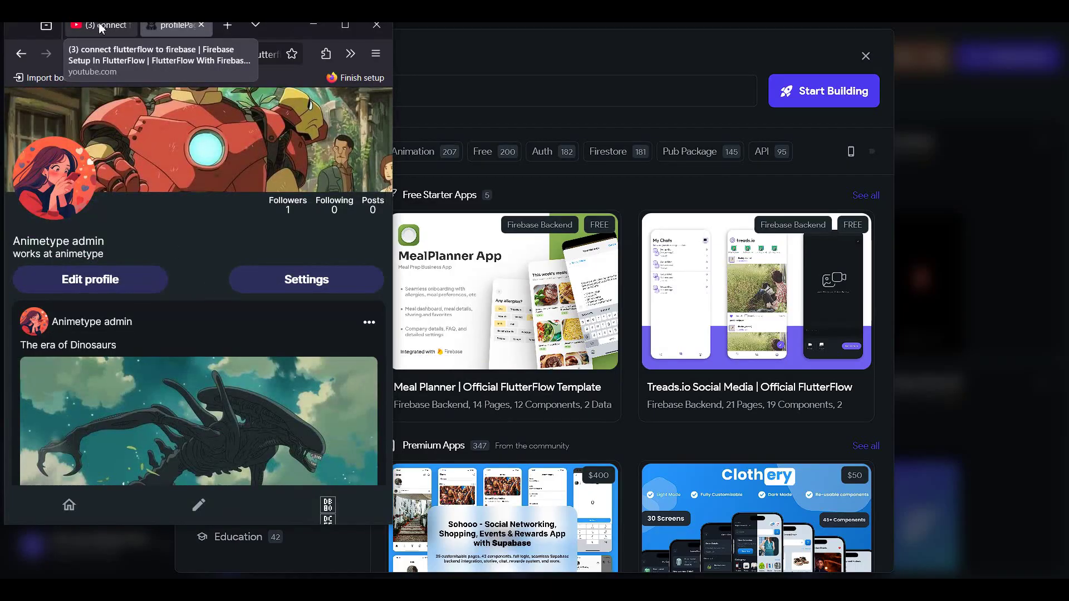
# - Return to the new project form in FlutterFlow and create the To Do App project
pyautogui.click(652, 102)
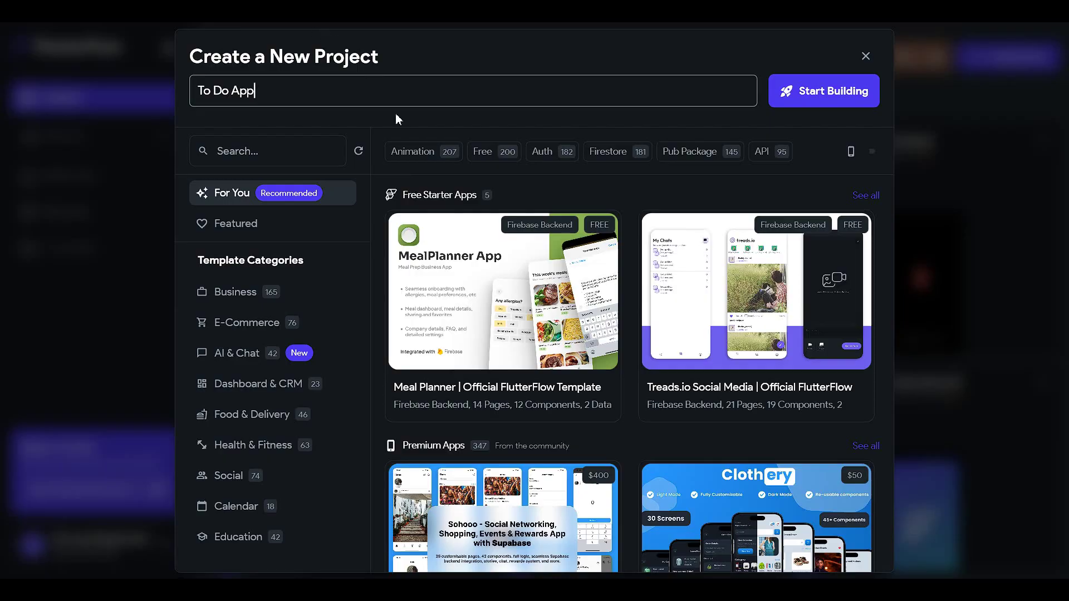
pyautogui.press('Return')
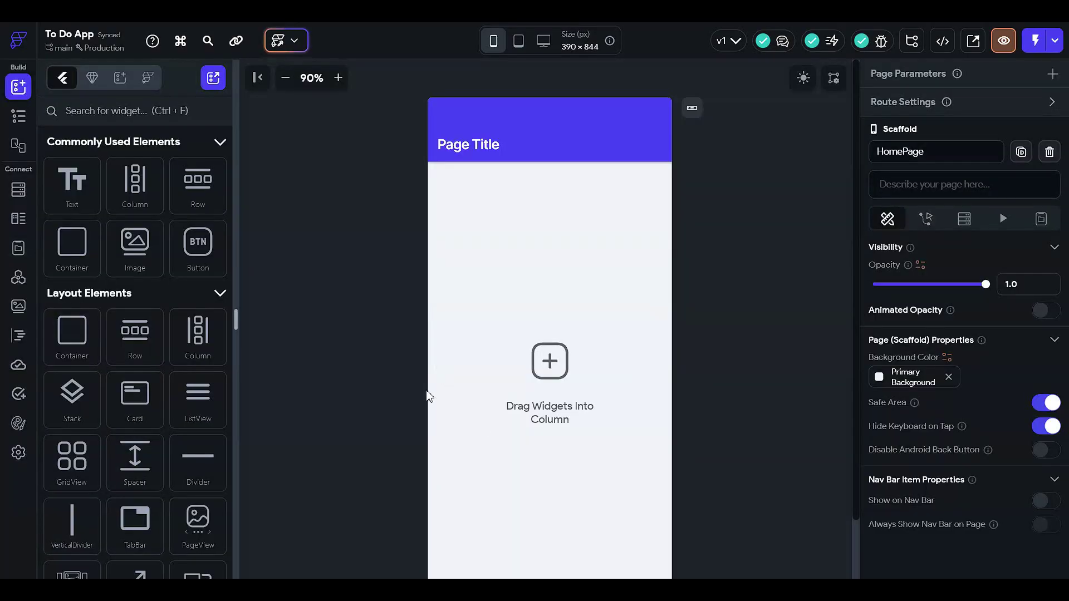
# - Switch the canvas to dark mode and delete the AppBar from HomePage
pyautogui.click(803, 77)
pyautogui.click(526, 130)
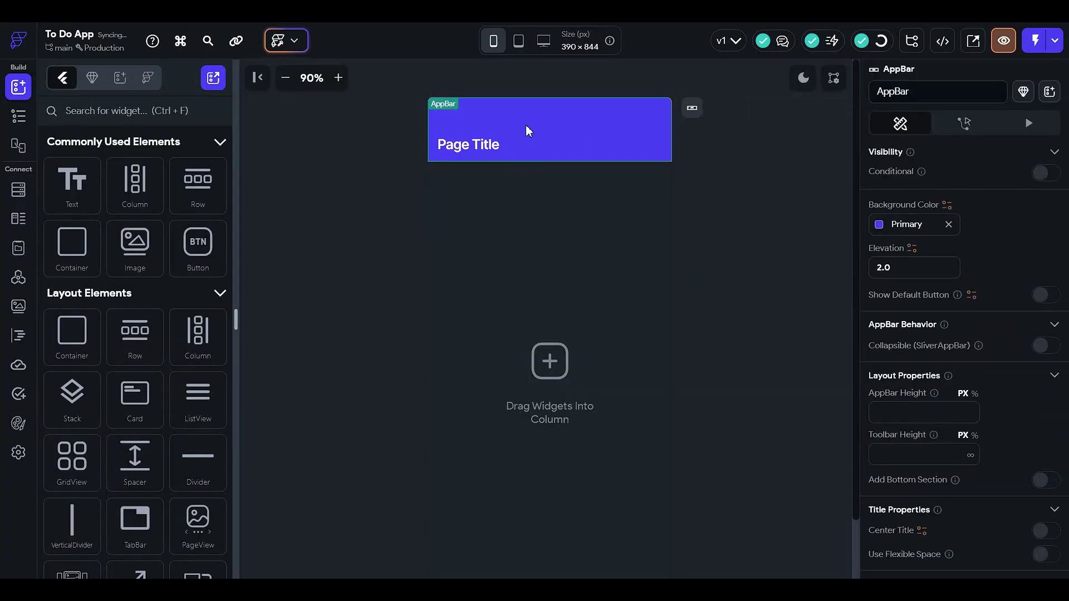
pyautogui.press('Delete')
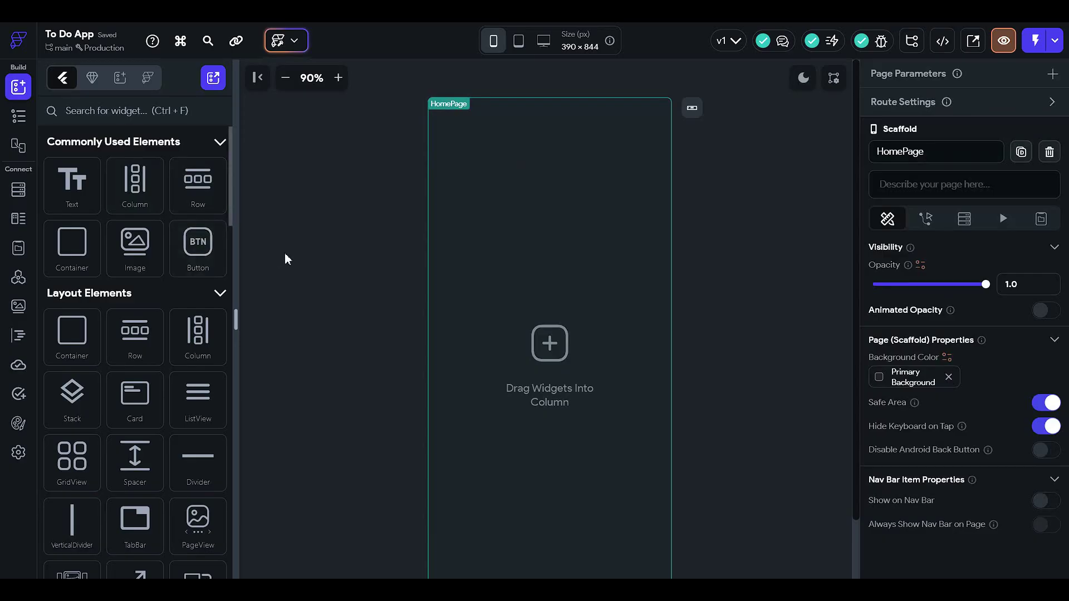
# - Show the widget tree with more room for it, and select the Column under HomePage
pyautogui.click(18, 116)
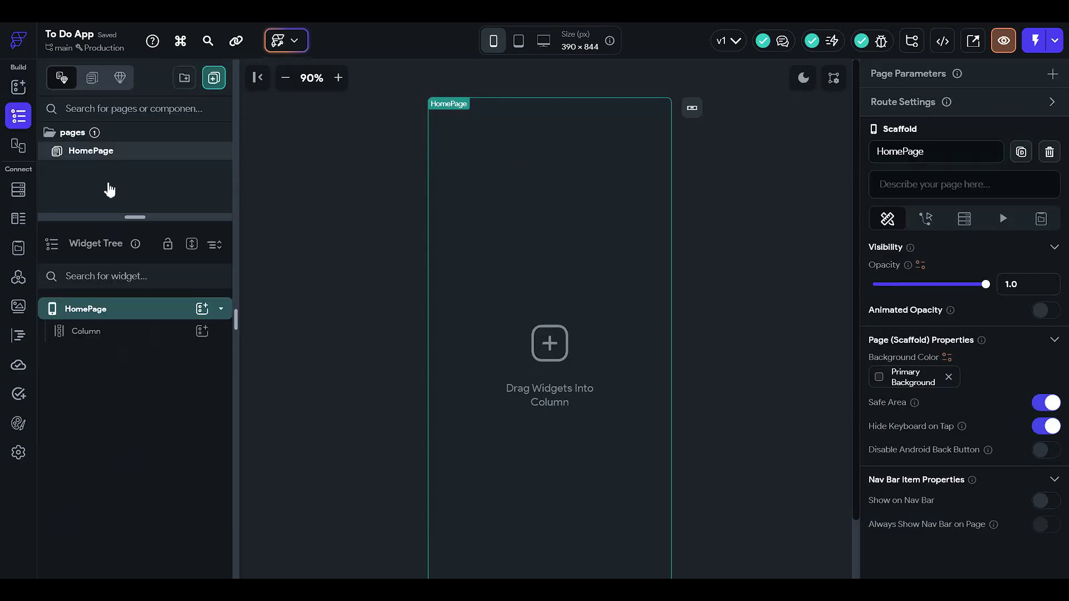
pyautogui.moveTo(143, 218); pyautogui.dragTo(147, 149)
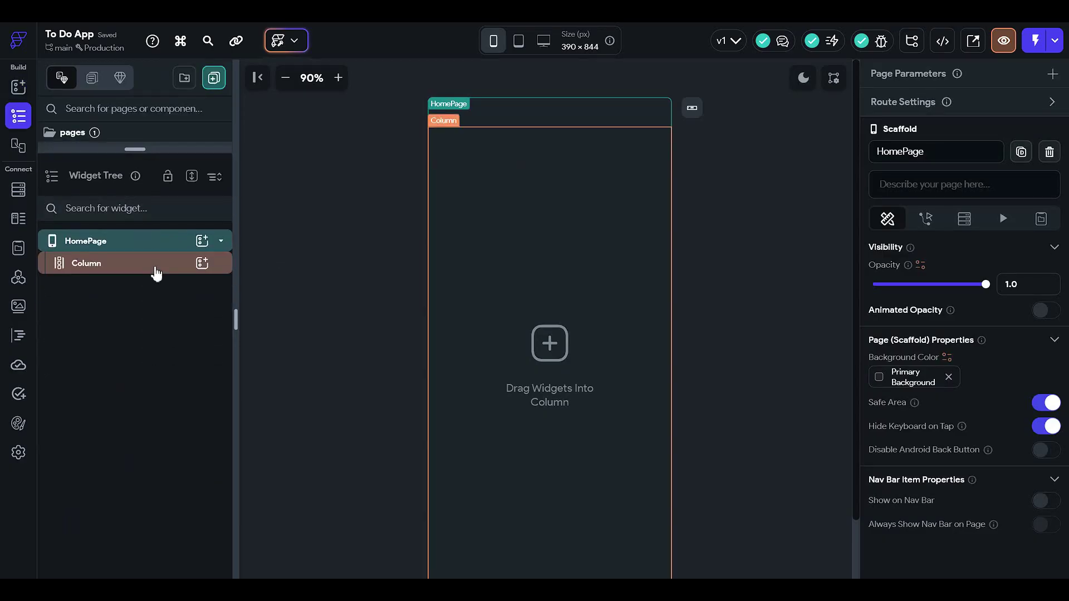
pyautogui.click(152, 268)
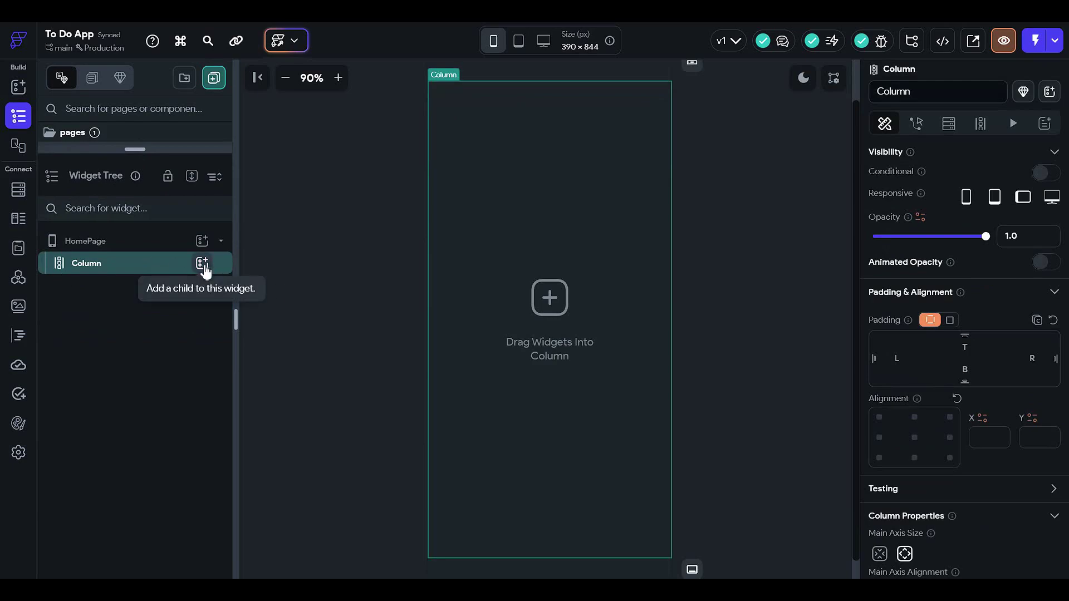
# - Examine which child widgets can be added to the Column and to HomePage, including the layout and base elements
pyautogui.click(202, 265)
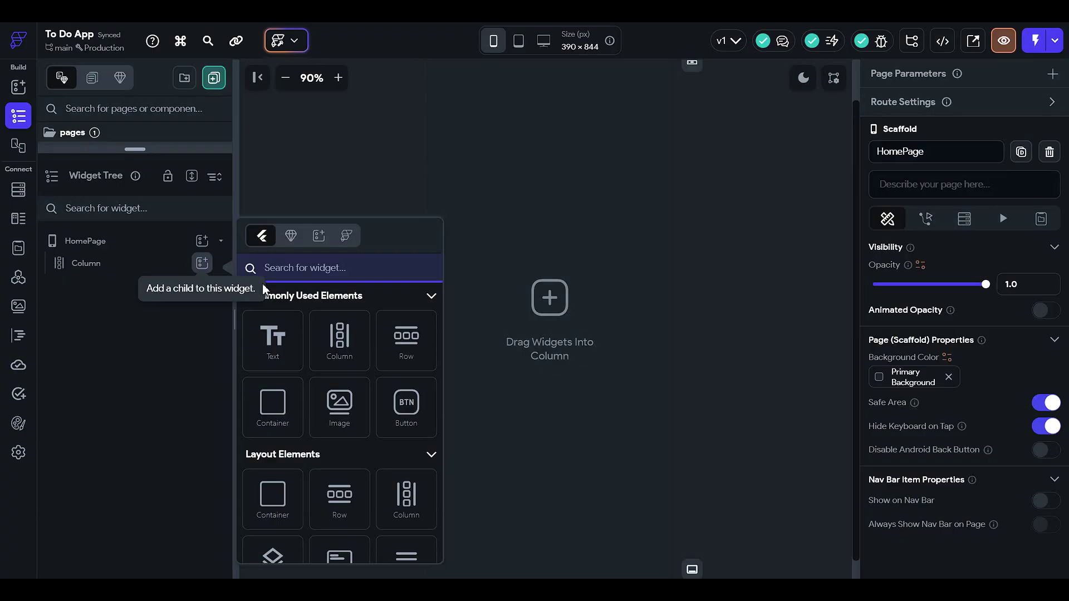
pyautogui.click(135, 238)
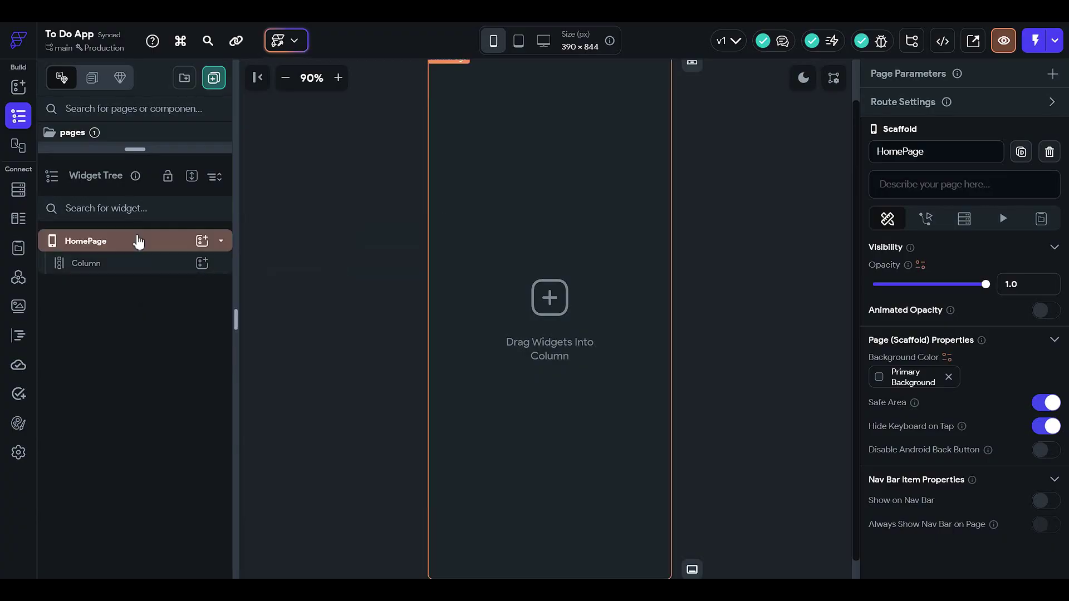
pyautogui.click(143, 270)
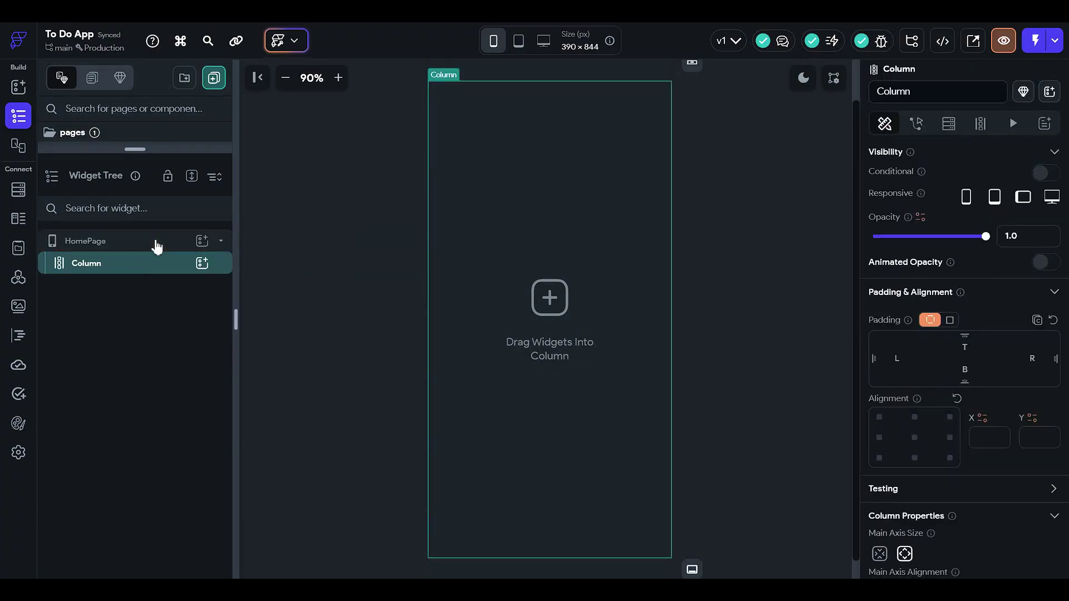
pyautogui.click(159, 244)
pyautogui.click(202, 240)
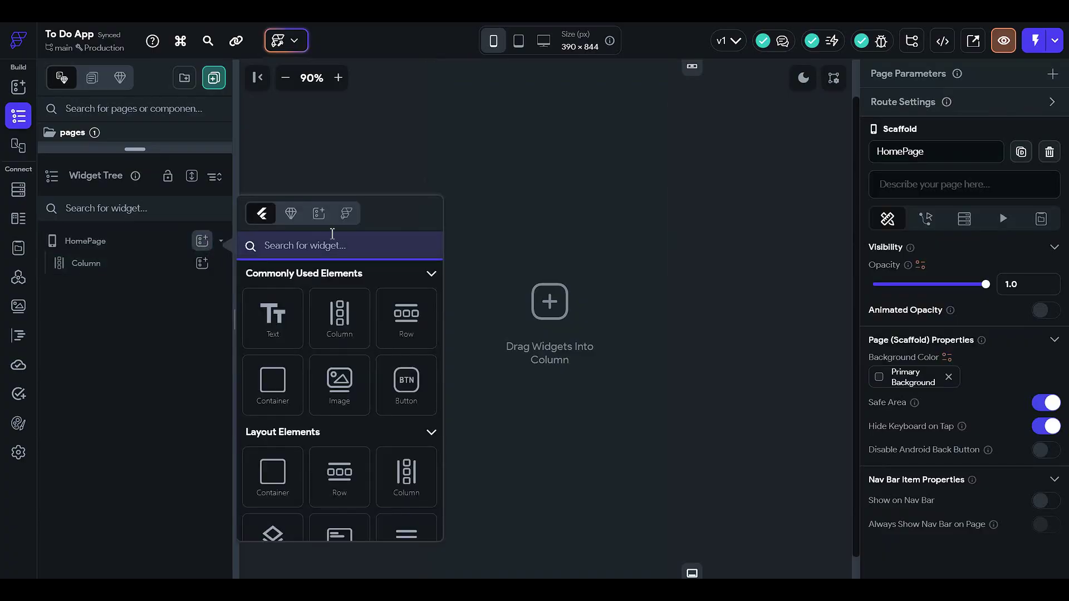
pyautogui.scroll(-2, 285, 306)
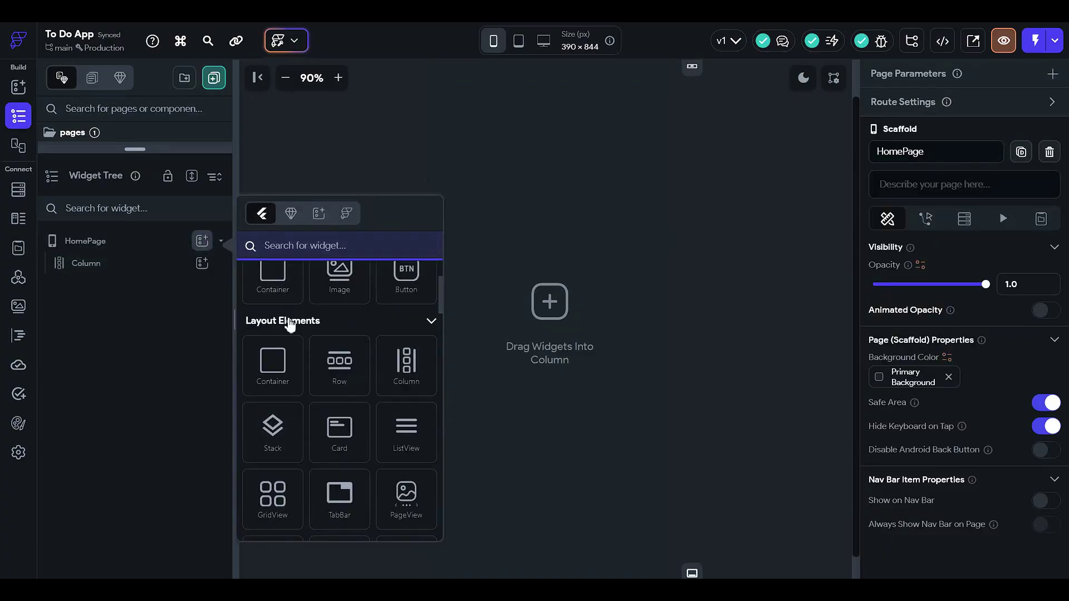
pyautogui.scroll(-8, 292, 329)
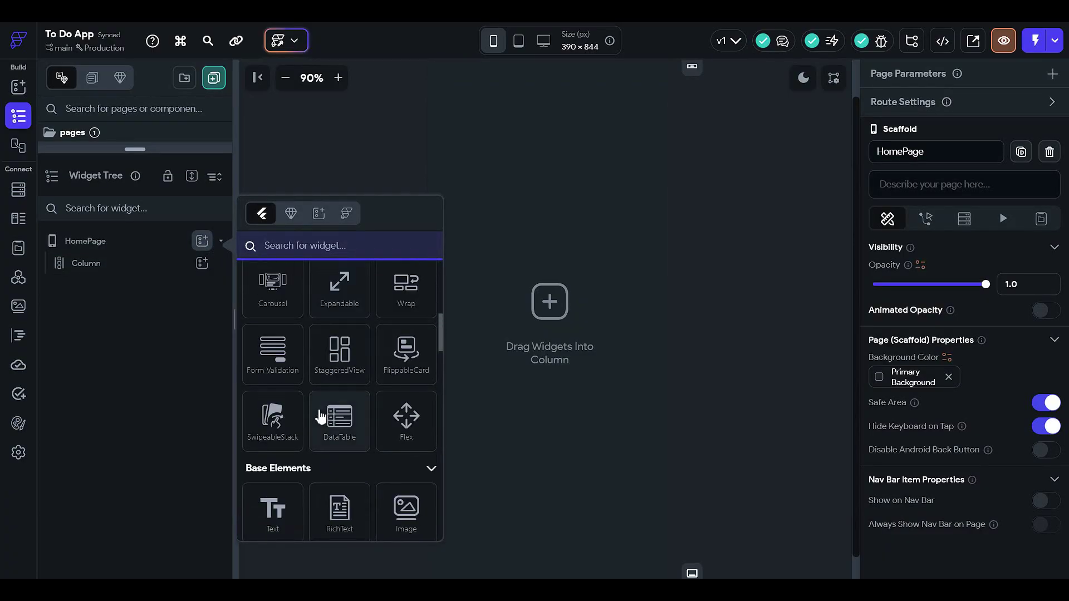
pyautogui.scroll(-6, 313, 417)
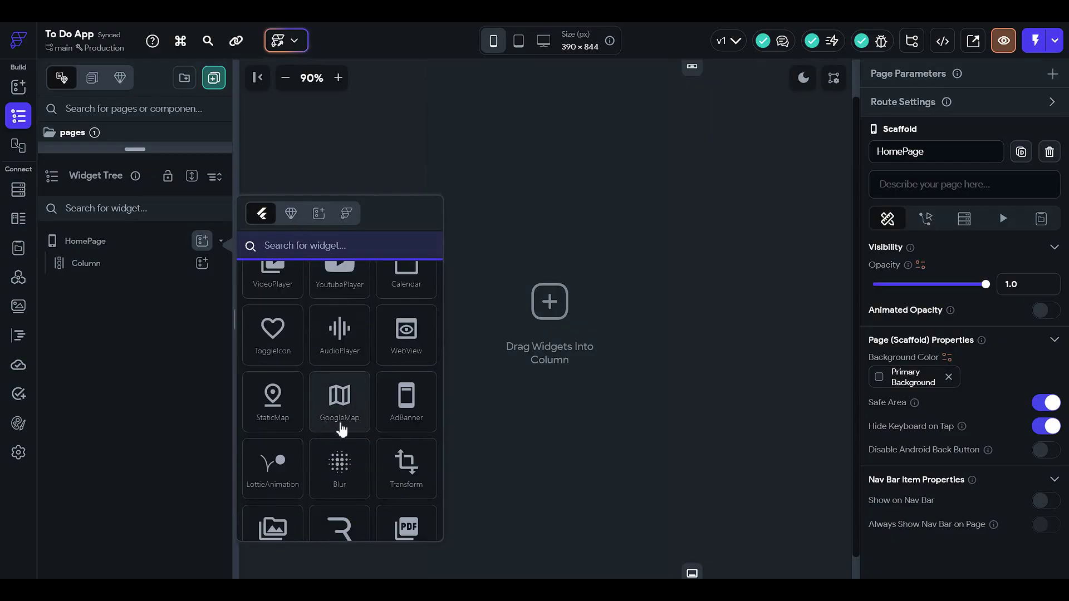
pyautogui.scroll(-1, 339, 426)
pyautogui.click(703, 376)
pyautogui.click(526, 274)
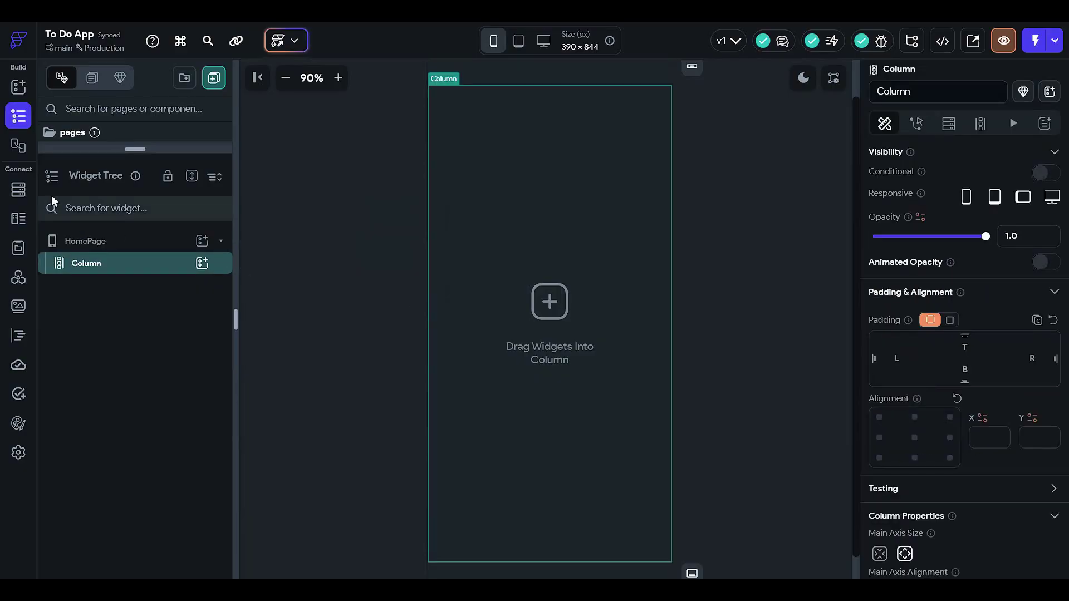
# - Try the blue background color #1592D9 on HomePage and undo the color change
pyautogui.click(167, 243)
pyautogui.scroll(-1, 765, 426)
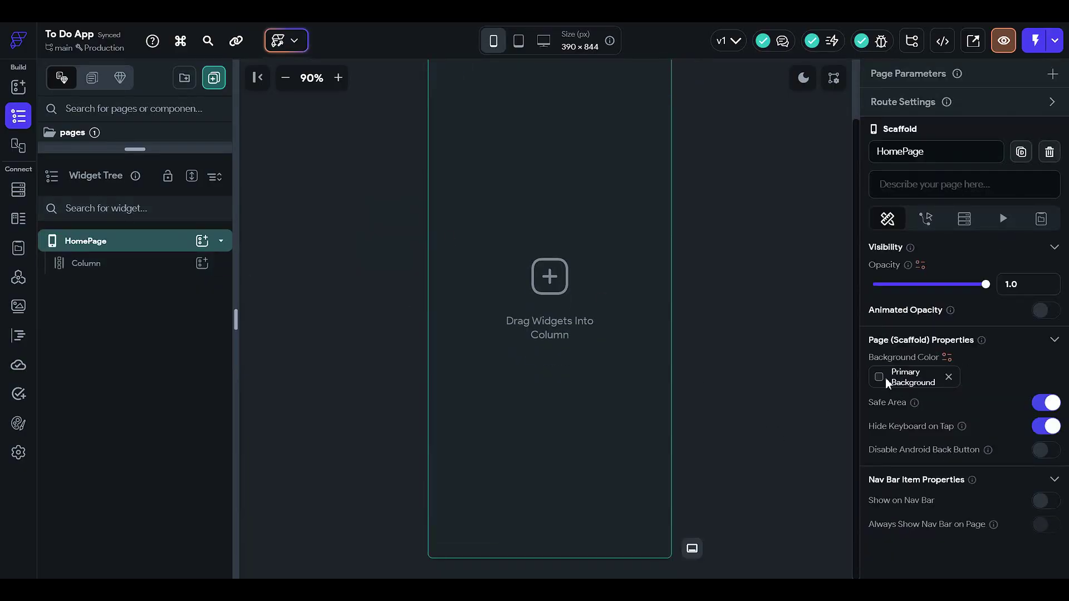
pyautogui.click(885, 378)
pyautogui.scroll(-2, 768, 432)
pyautogui.click(804, 158)
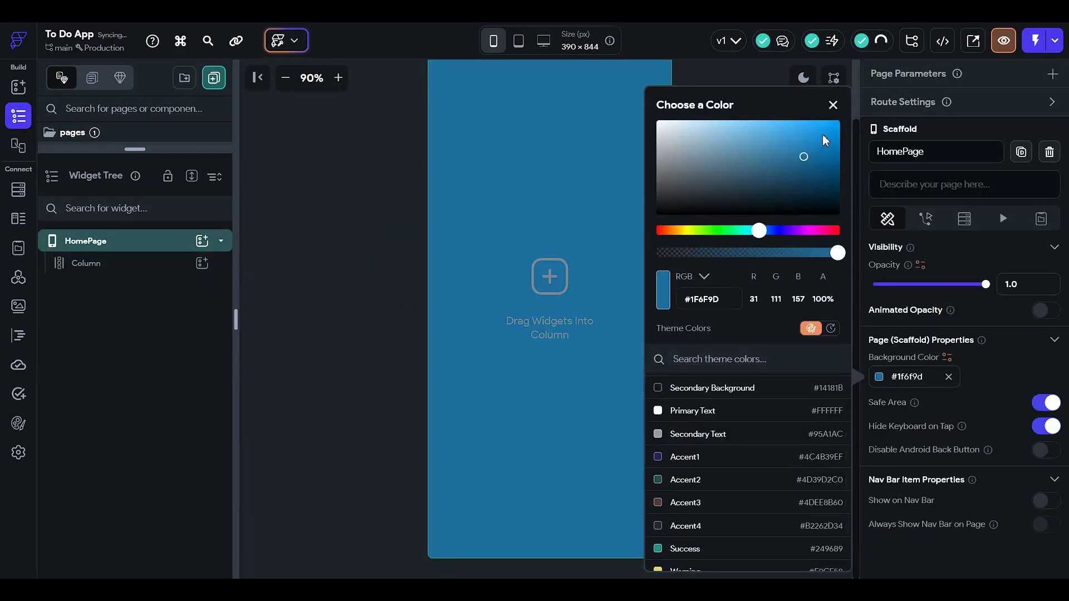
pyautogui.click(822, 137)
pyautogui.click(389, 253)
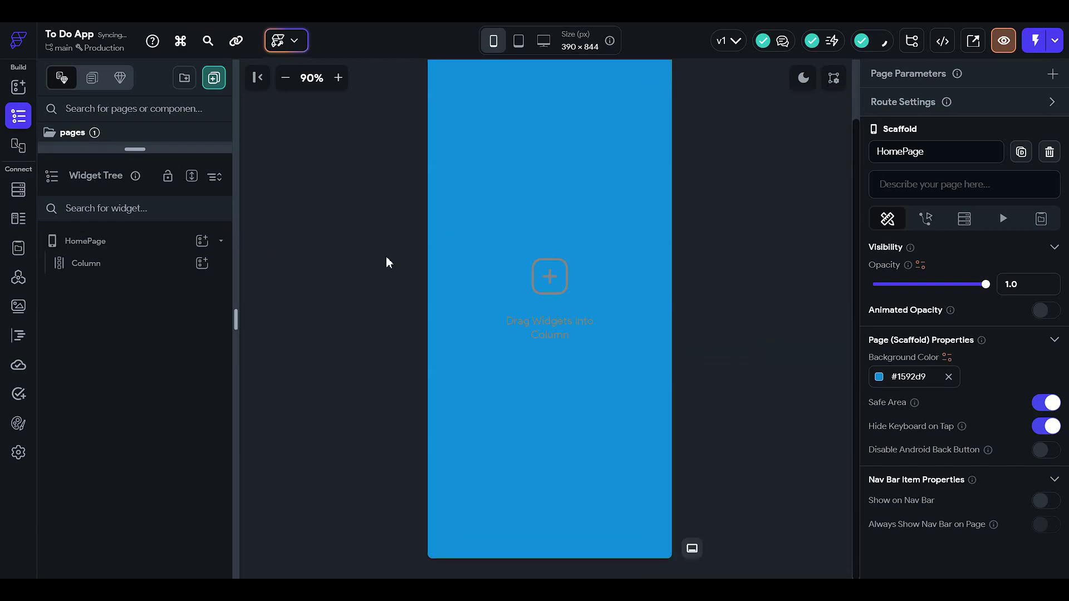
pyautogui.hotkey('ctrl', 'z')
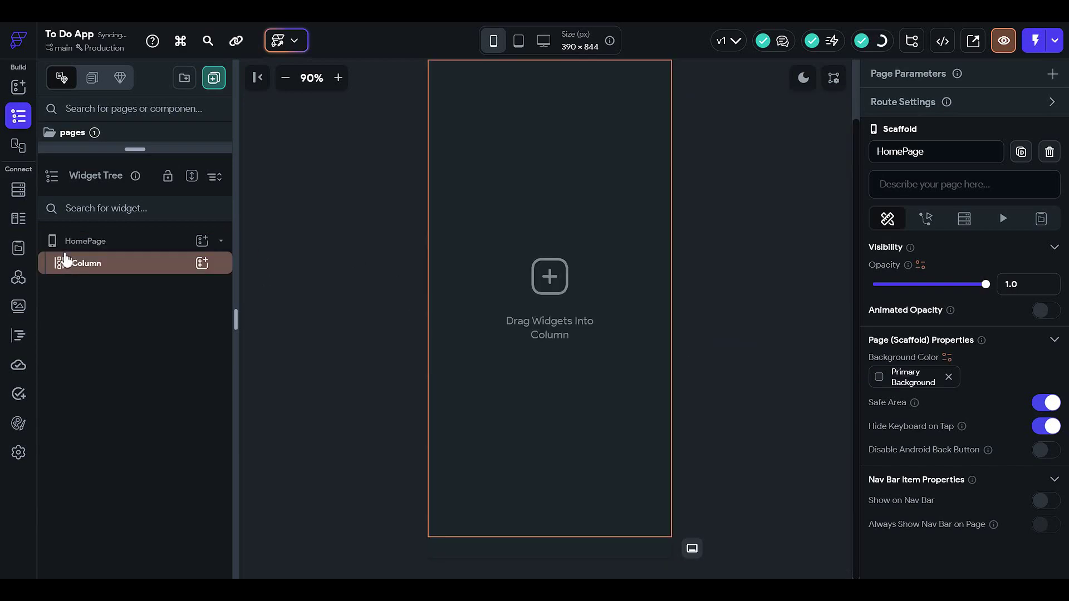
# - Select HomePage and preview it in light mode before returning to dark mode
pyautogui.click(124, 244)
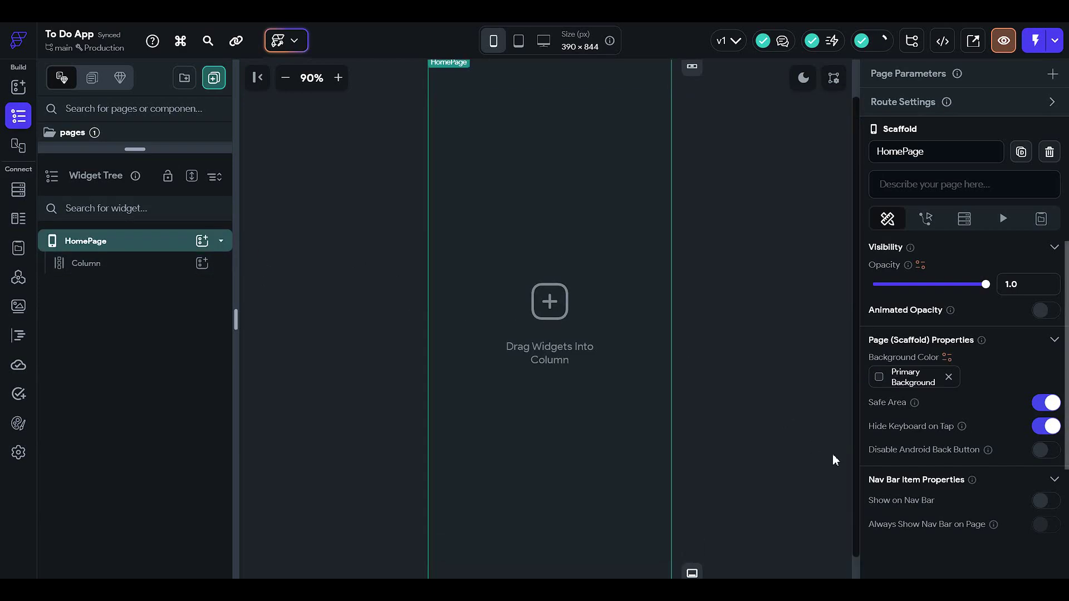
pyautogui.scroll(2, 642, 341)
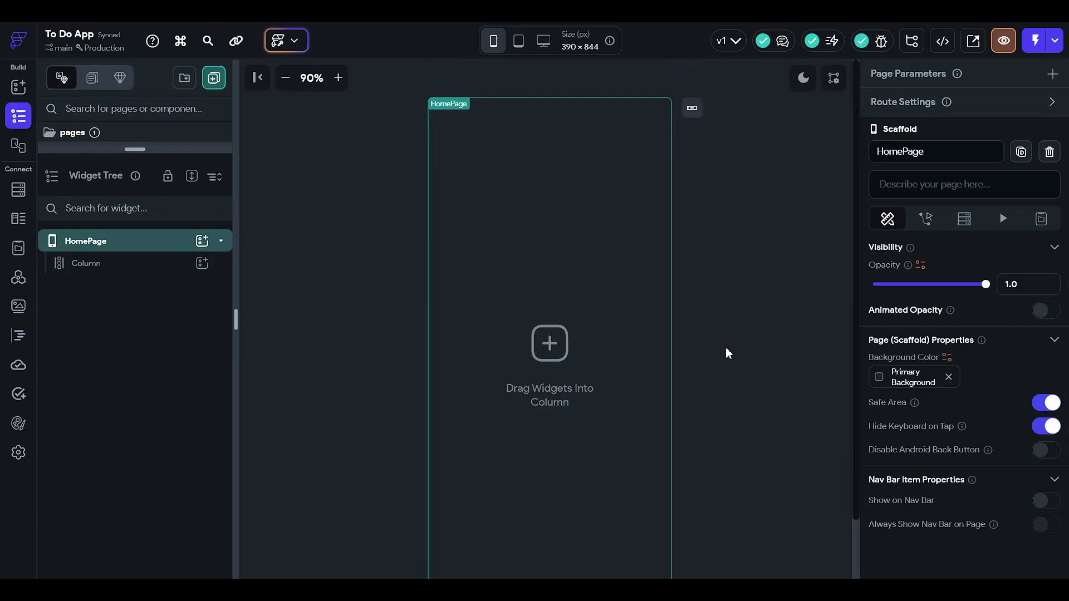
pyautogui.click(799, 80)
pyautogui.click(802, 78)
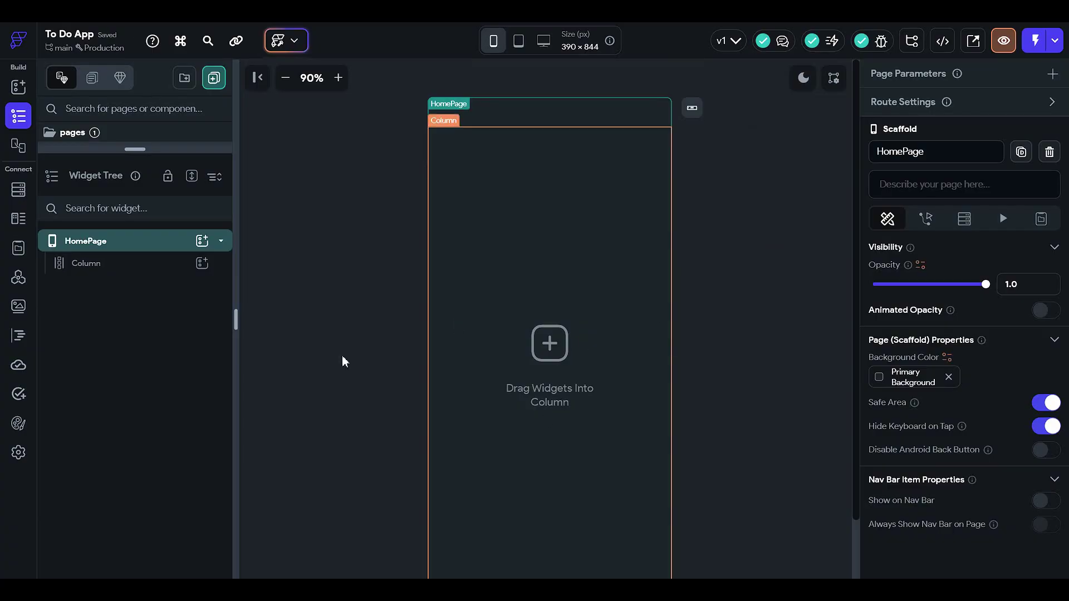
# - Add a Row as a child of the Column on HomePage
pyautogui.click(201, 263)
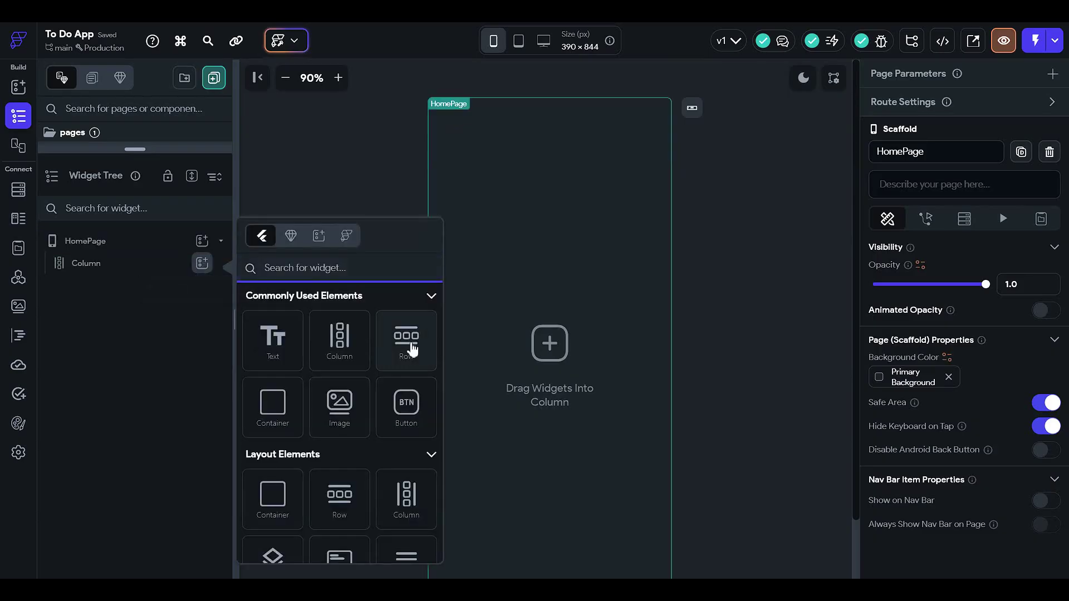
pyautogui.click(412, 349)
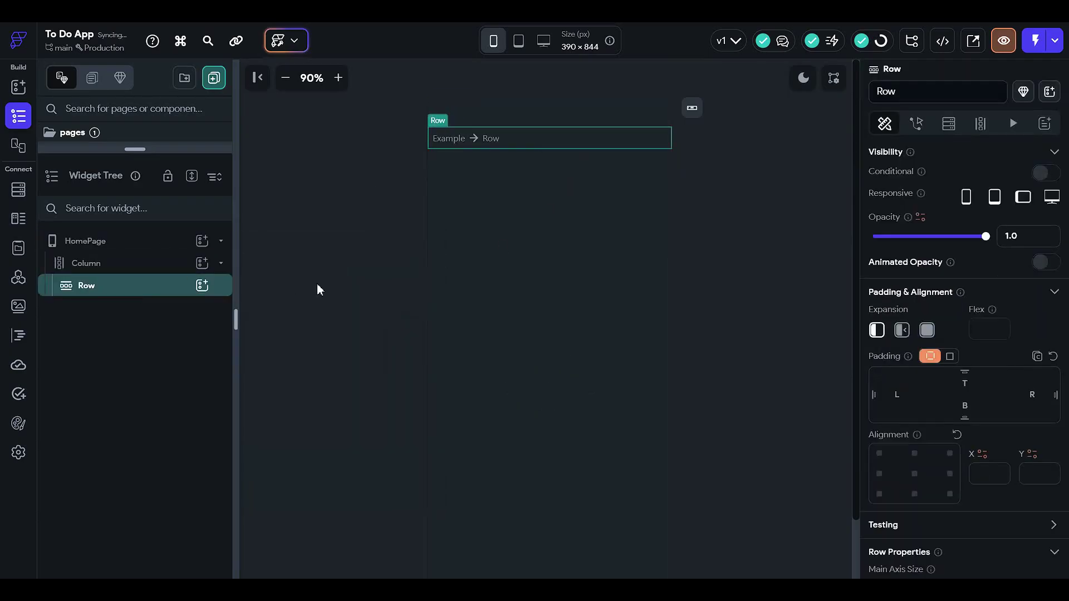
# - Add a Text widget as a child of the Row on HomePage
pyautogui.click(201, 285)
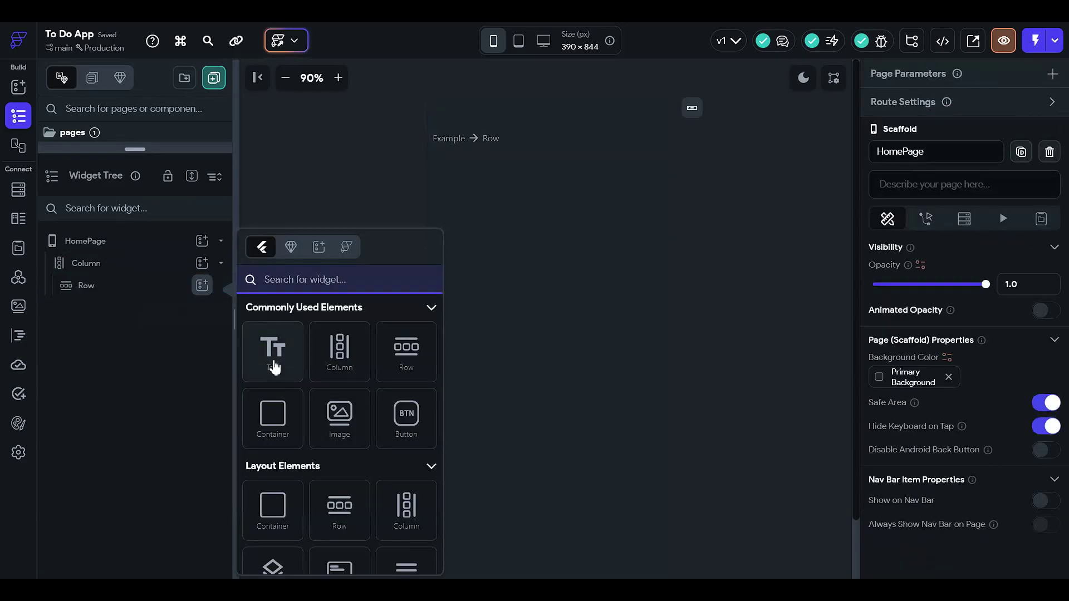
pyautogui.click(275, 362)
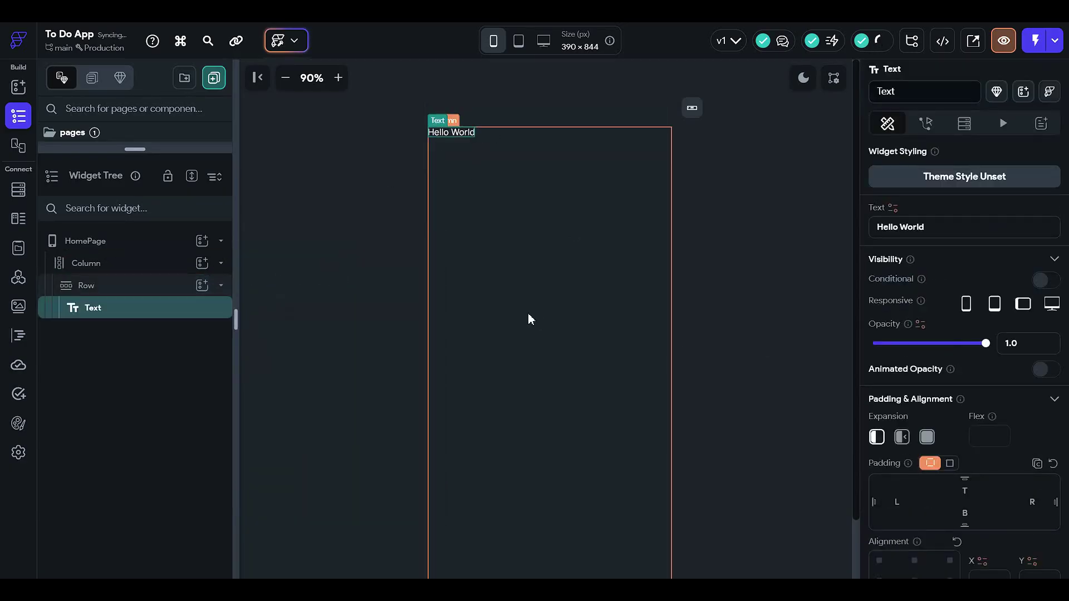
# - Set the Column's padding to 12 on all four sides
pyautogui.click(520, 318)
pyautogui.click(899, 365)
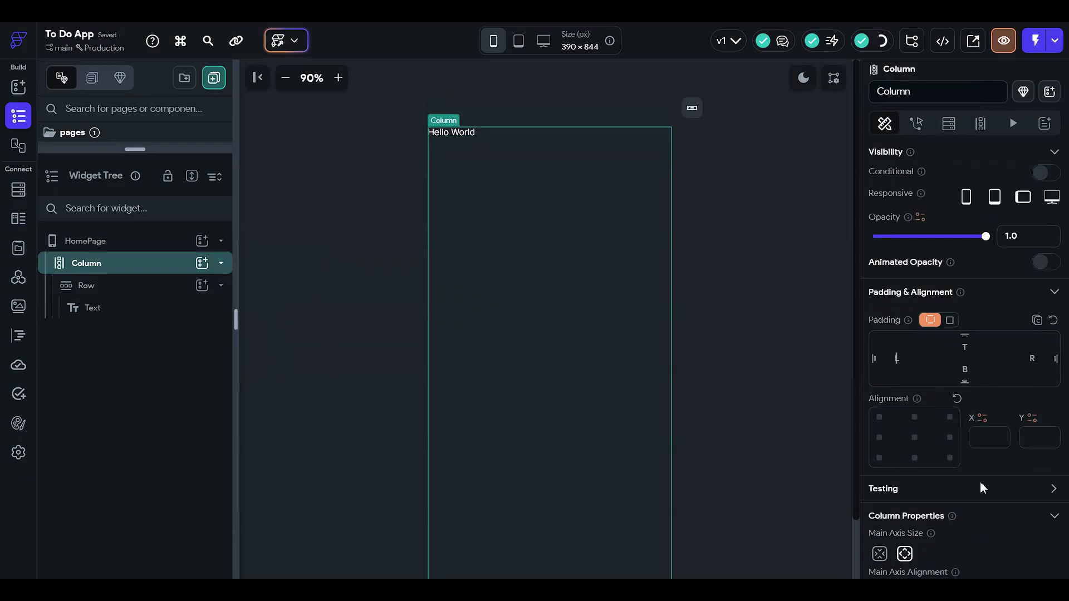
pyautogui.write('12')
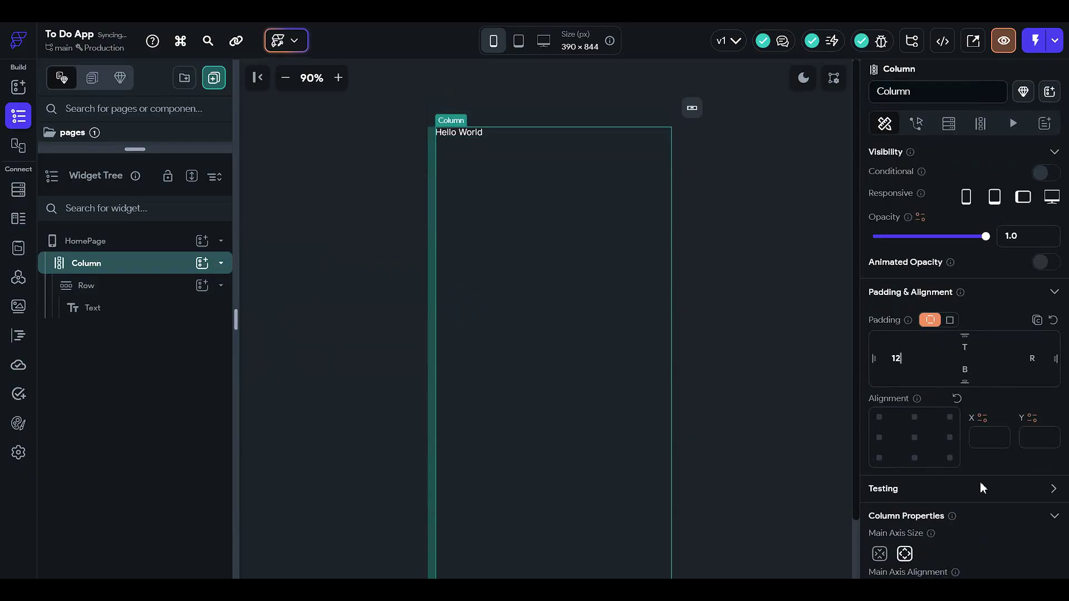
pyautogui.click(1033, 358)
pyautogui.write('12')
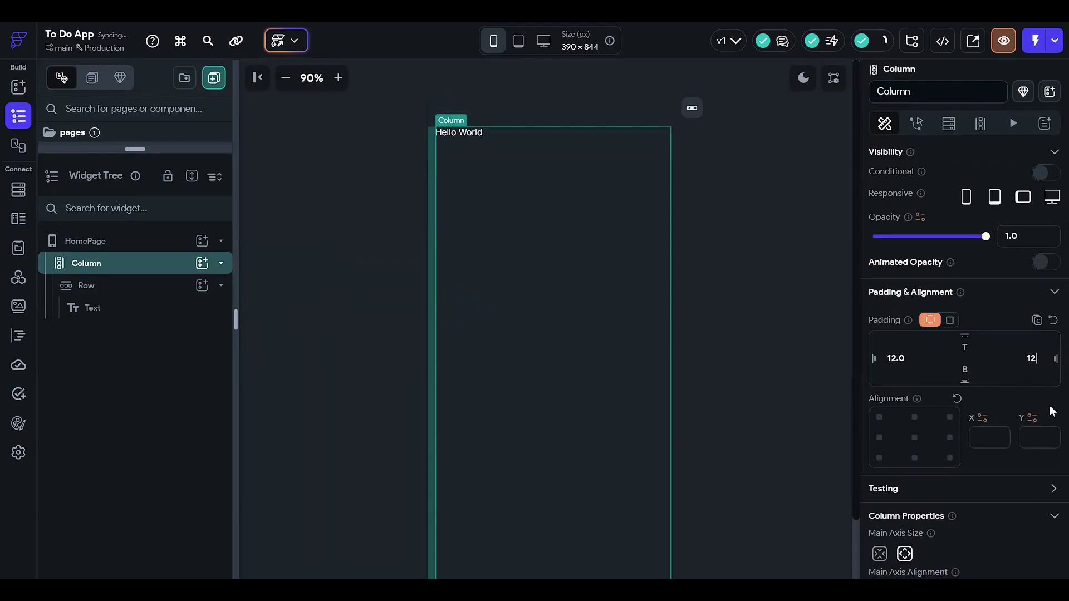
pyautogui.click(969, 349)
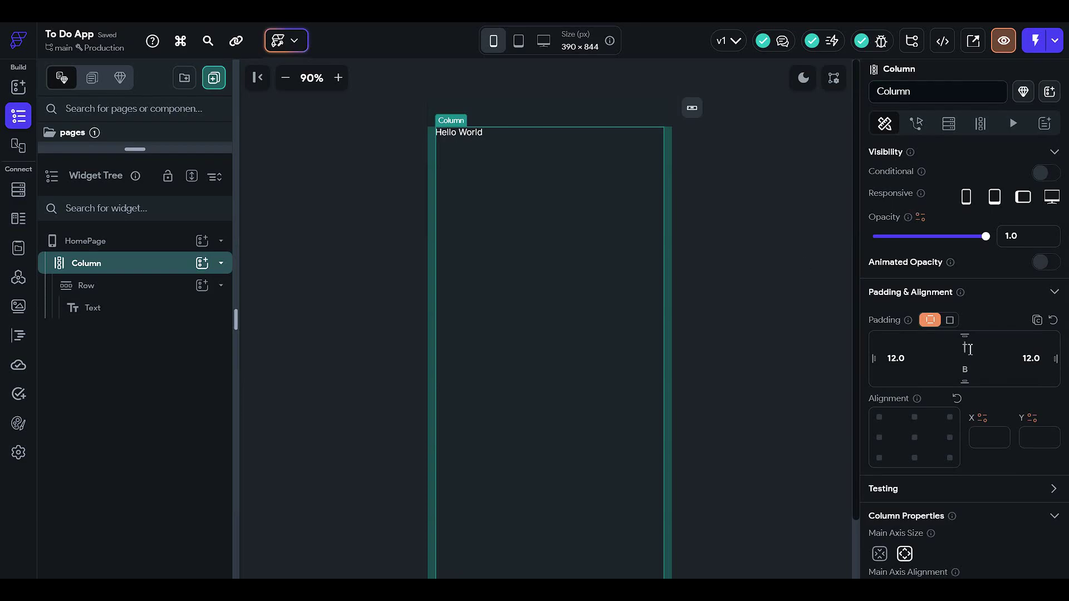
pyautogui.write('12')
pyautogui.scroll(-1, 758, 427)
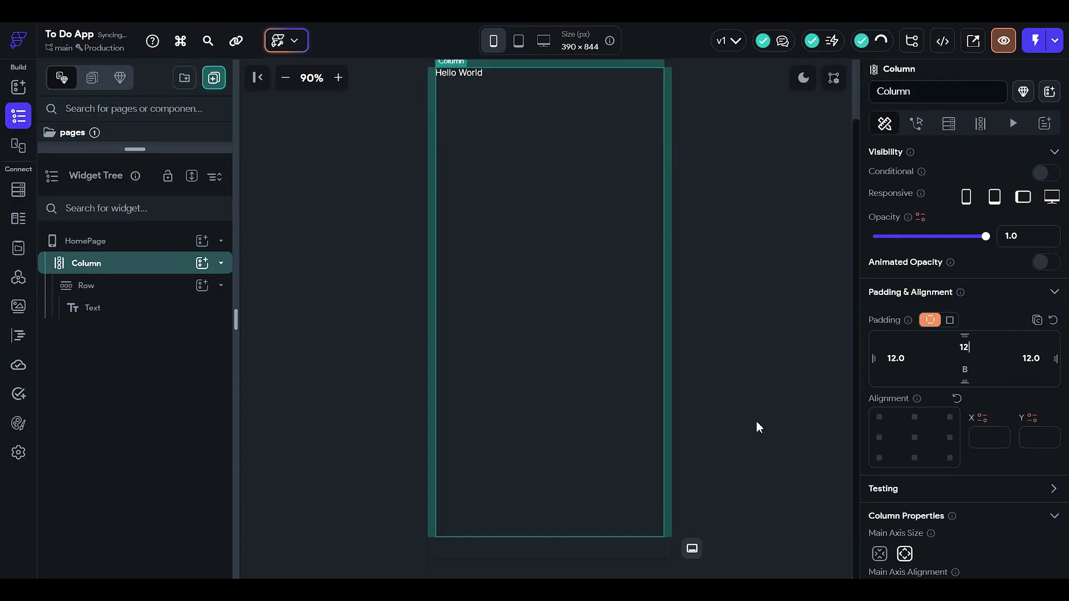
pyautogui.click(968, 369)
pyautogui.write('12')
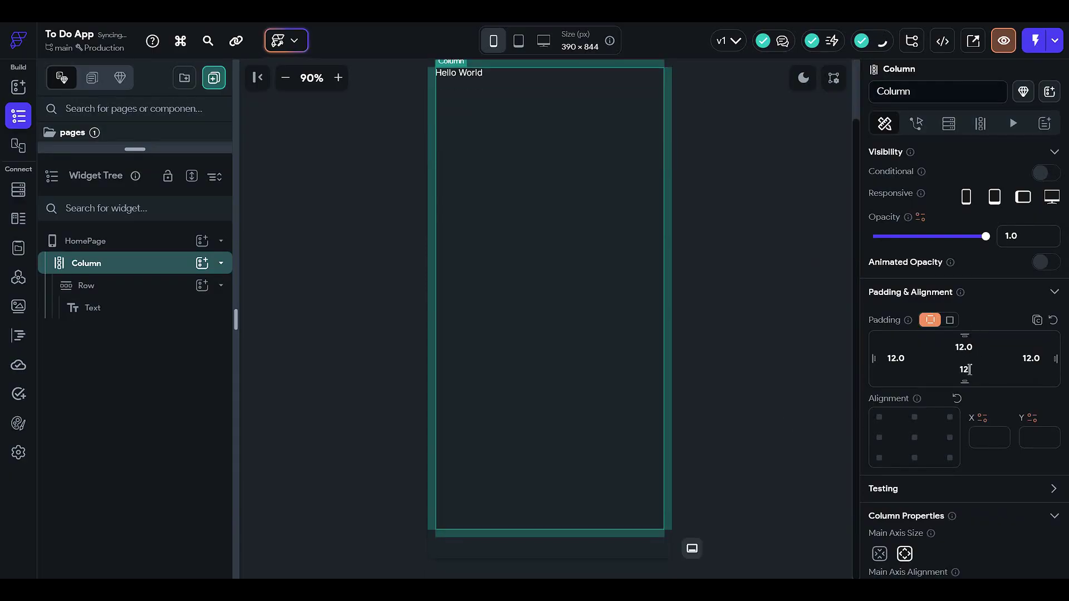
pyautogui.scroll(1, 663, 228)
pyautogui.click(728, 233)
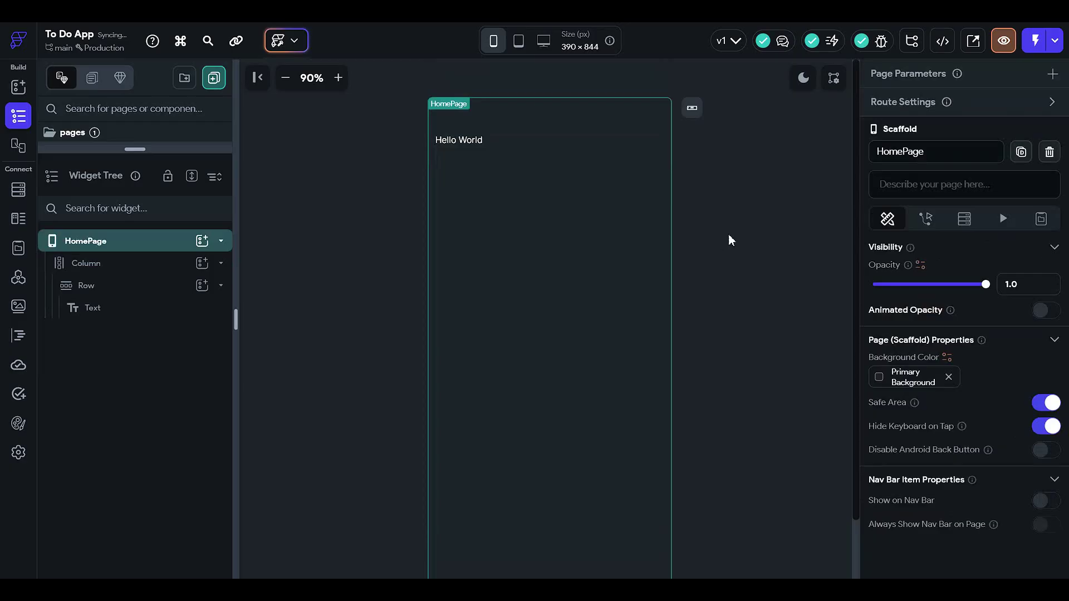
pyautogui.click(453, 141)
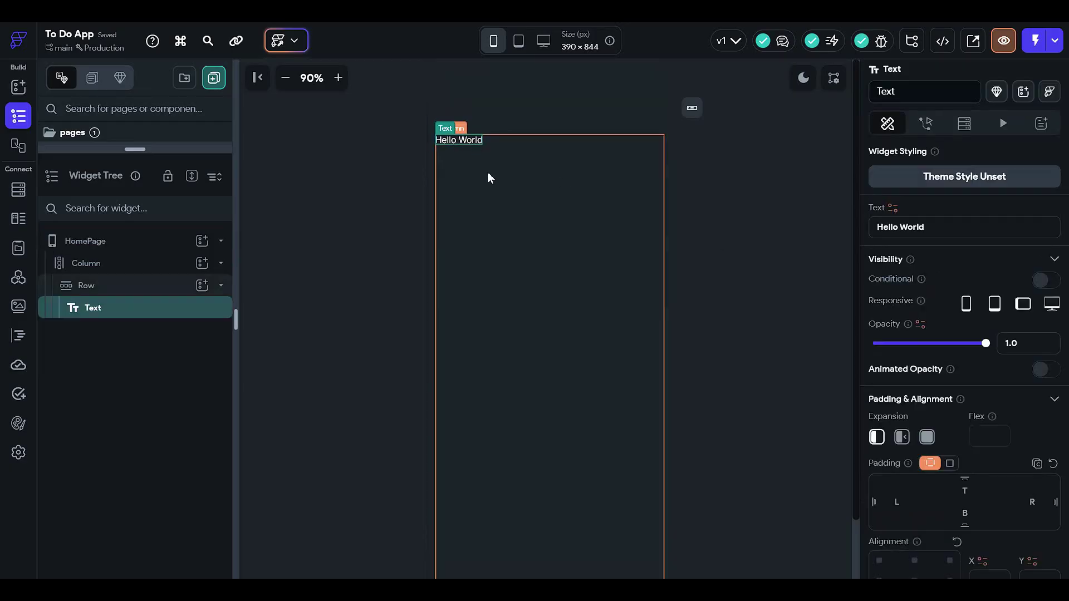
pyautogui.click(148, 287)
pyautogui.click(156, 265)
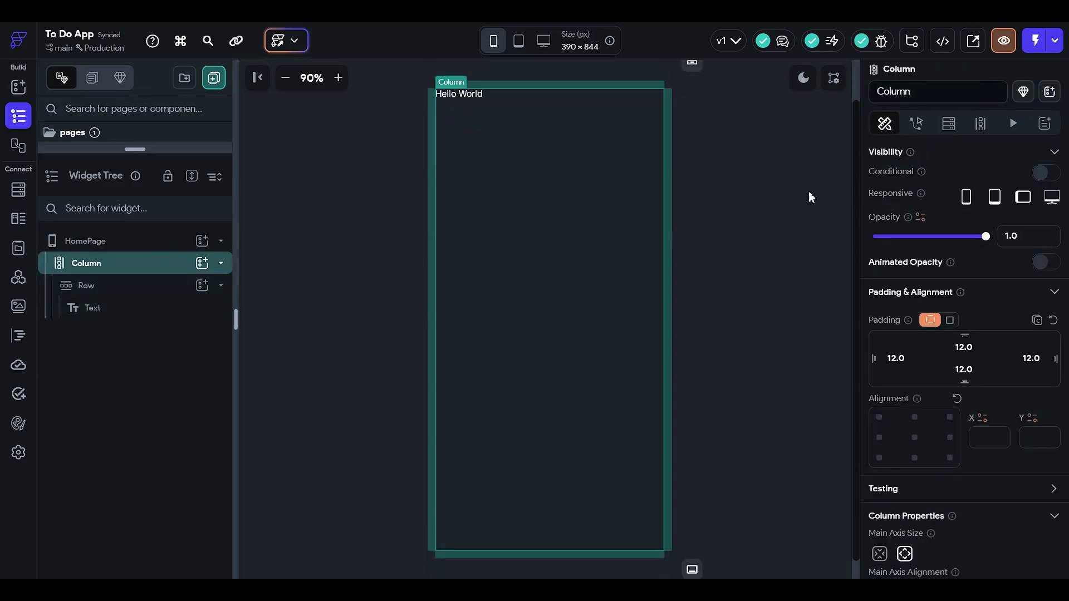
pyautogui.scroll(1, 809, 198)
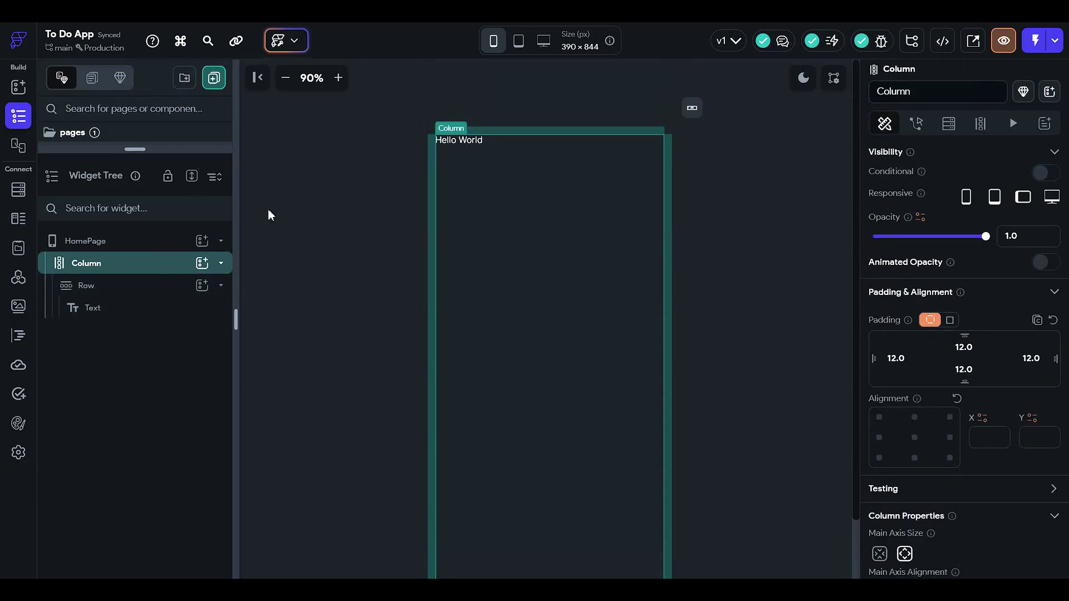
pyautogui.click(159, 245)
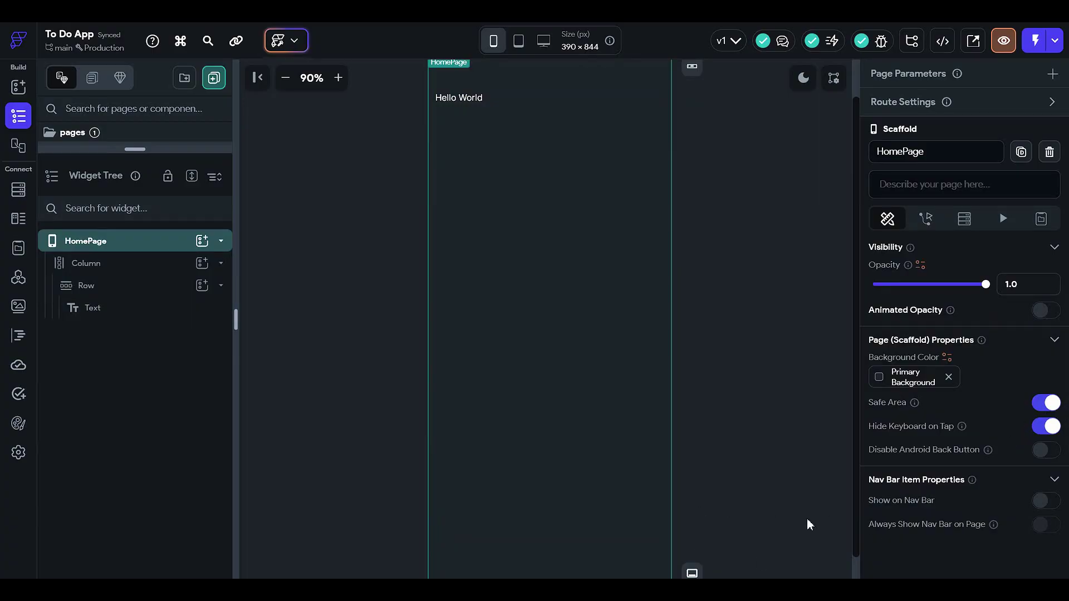
pyautogui.scroll(1, 562, 245)
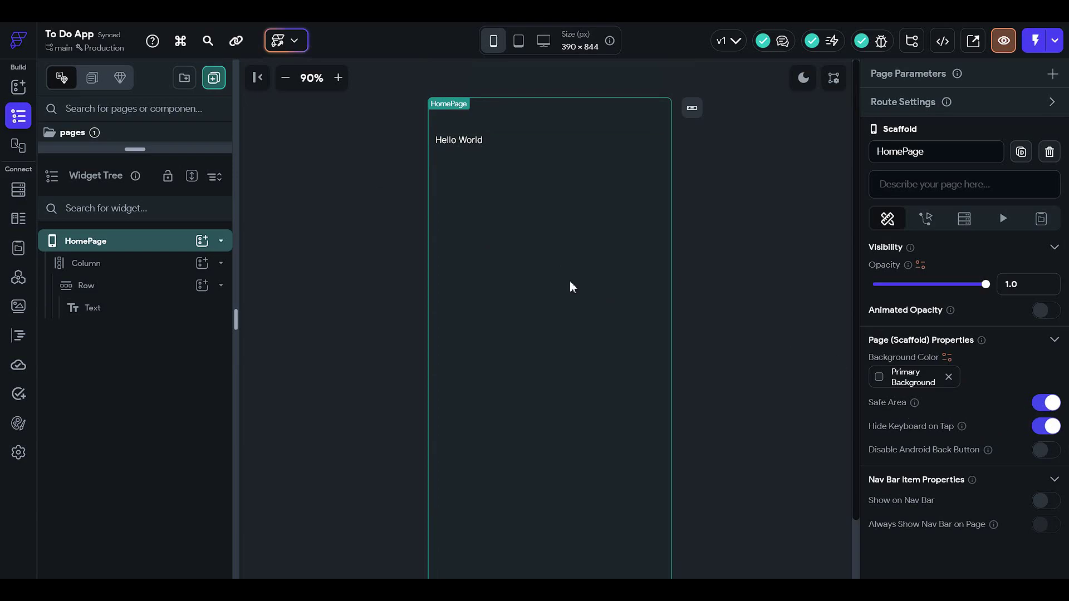
# - Replace the content of the Hello World Text widget with "Home"
pyautogui.click(471, 144)
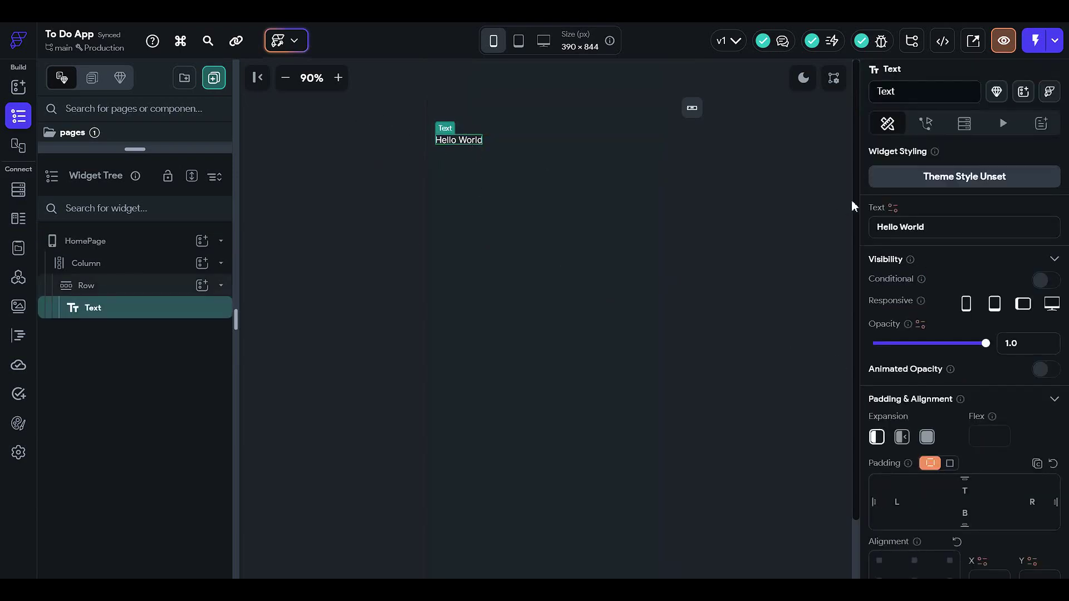
pyautogui.click(917, 230)
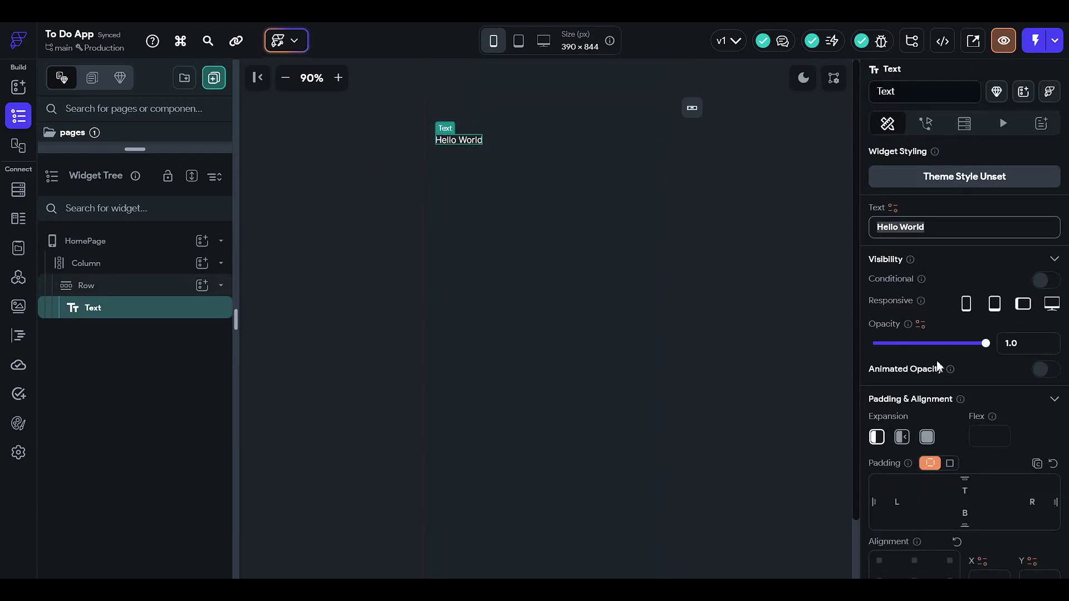
pyautogui.click(938, 367)
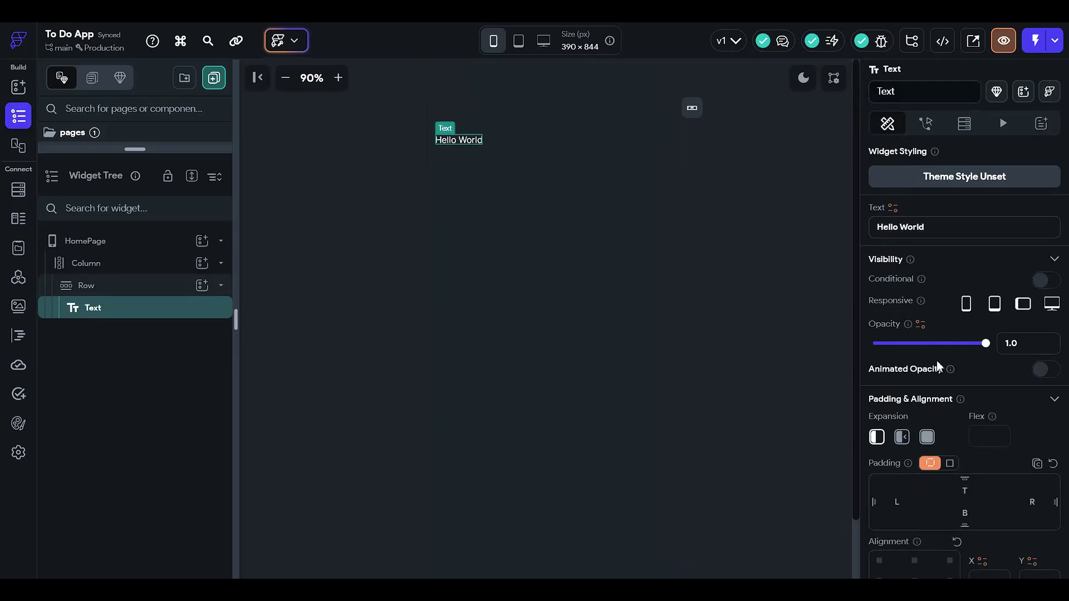
pyautogui.click(938, 234)
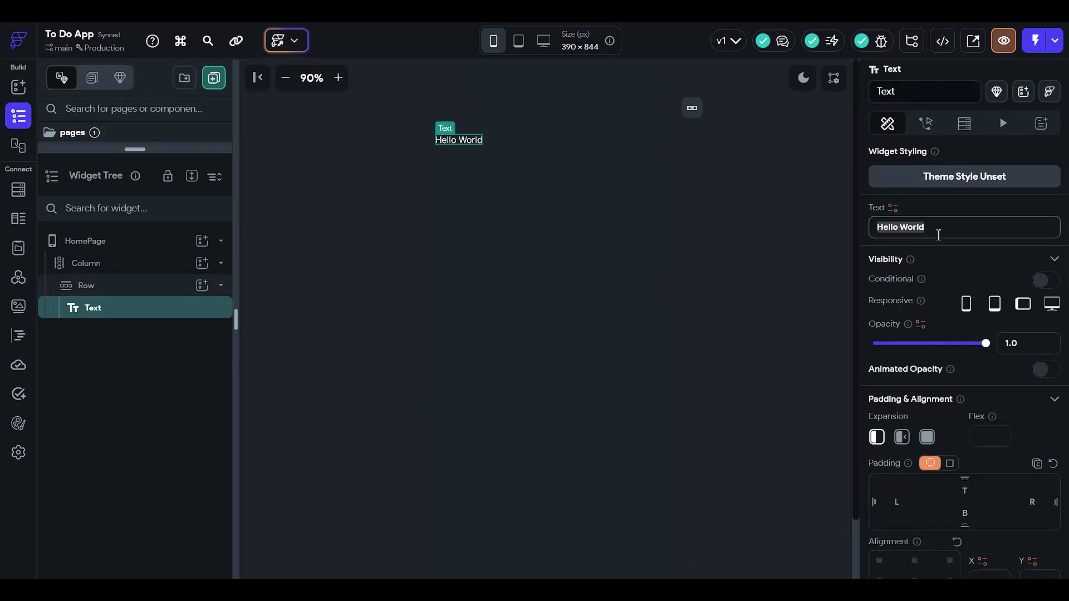
pyautogui.write('Home')
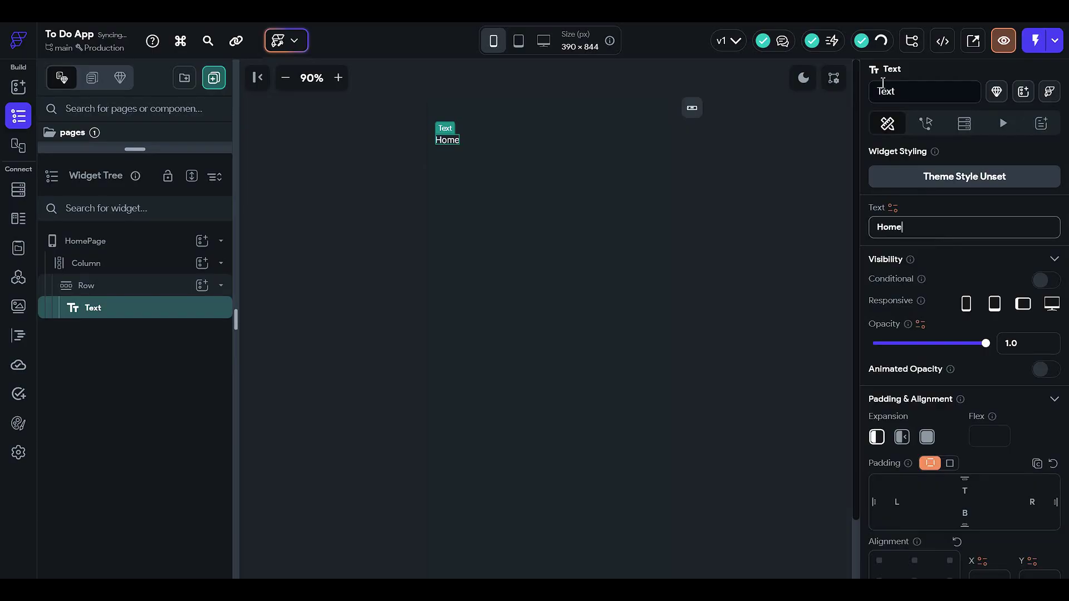
# - Change the Home text's font family to Roboto and its font size to 16
pyautogui.scroll(-6, 1005, 262)
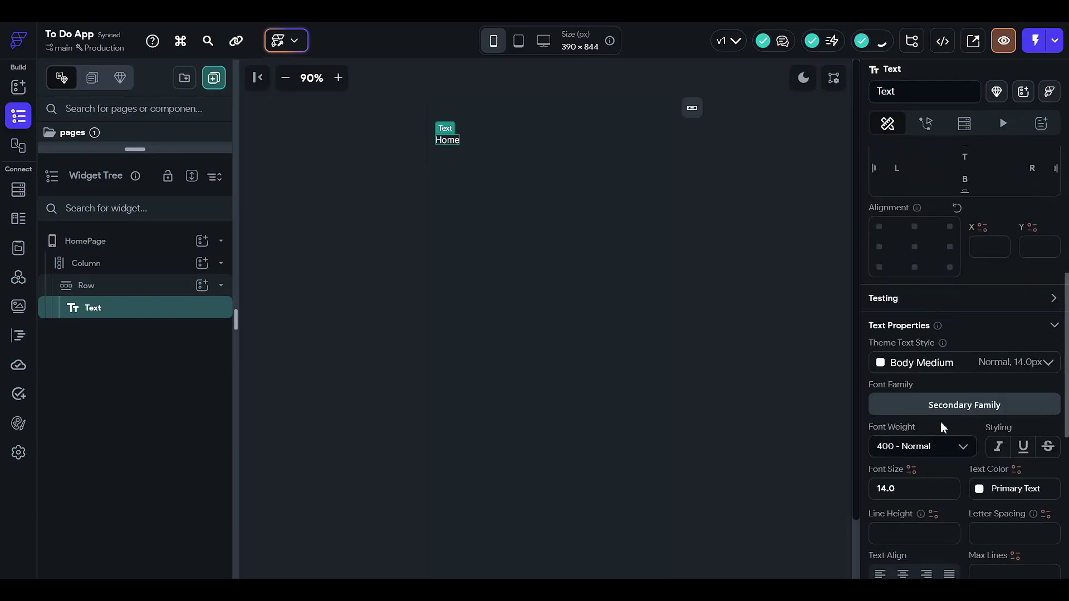
pyautogui.click(940, 407)
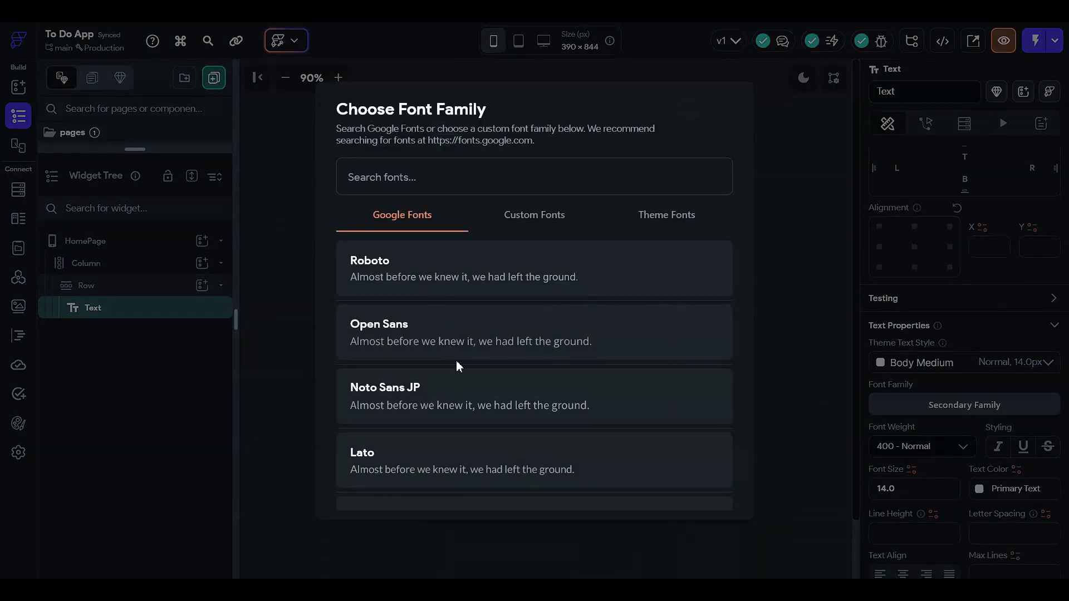
pyautogui.click(456, 283)
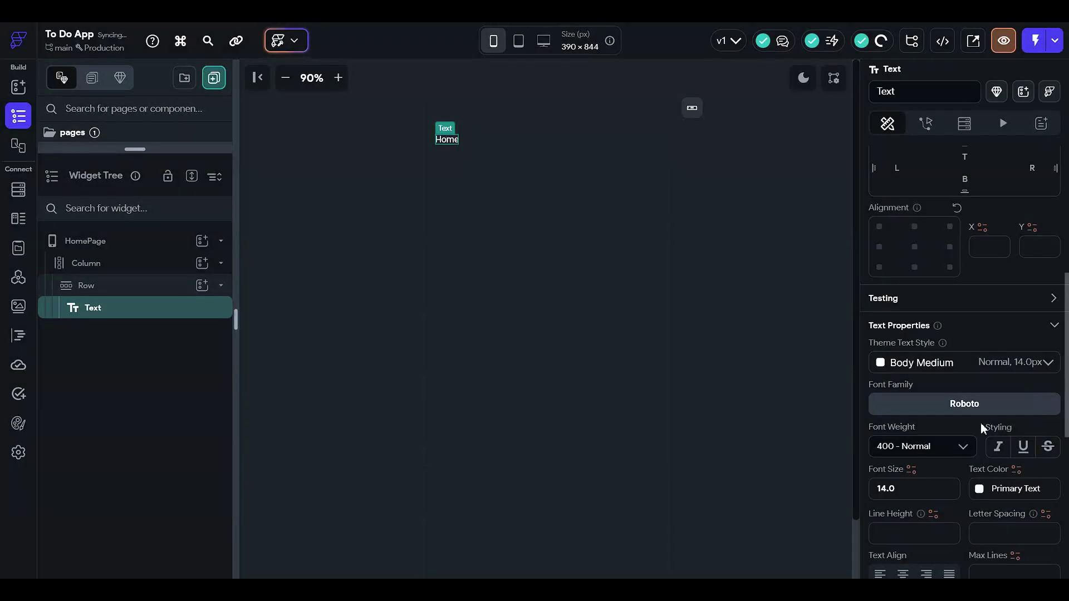
pyautogui.click(889, 488)
pyautogui.write('16')
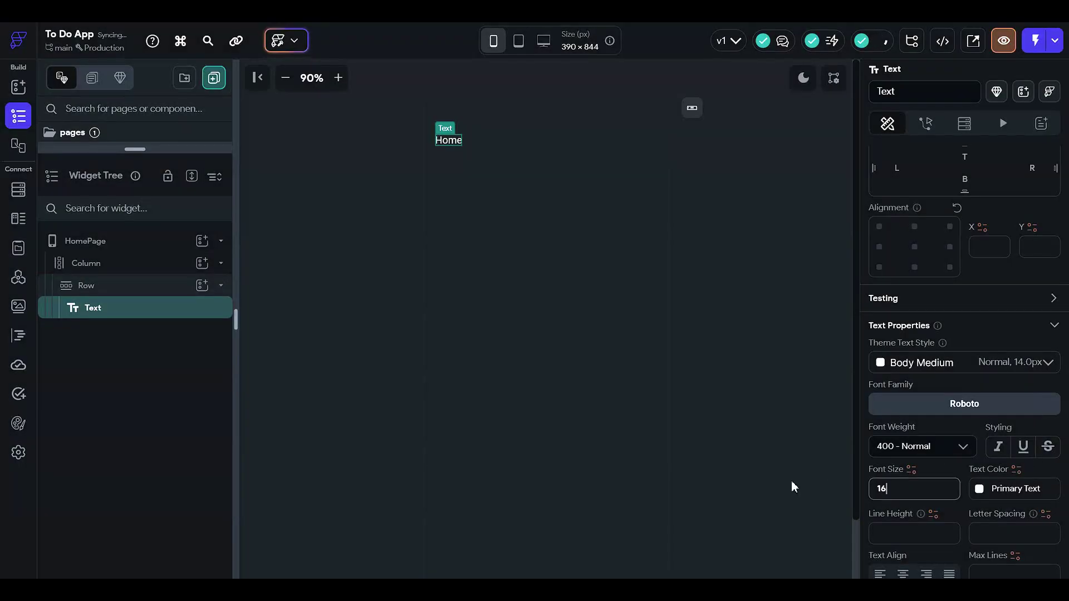
pyautogui.click(763, 282)
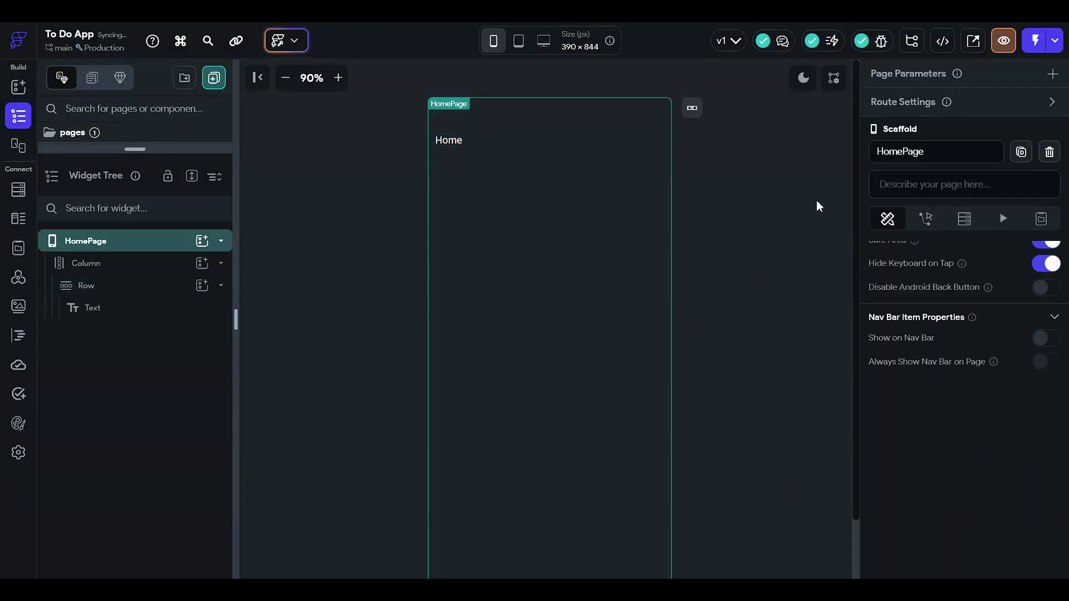
# - Find the TextField form element and add it to the Row after the Home text
pyautogui.click(146, 315)
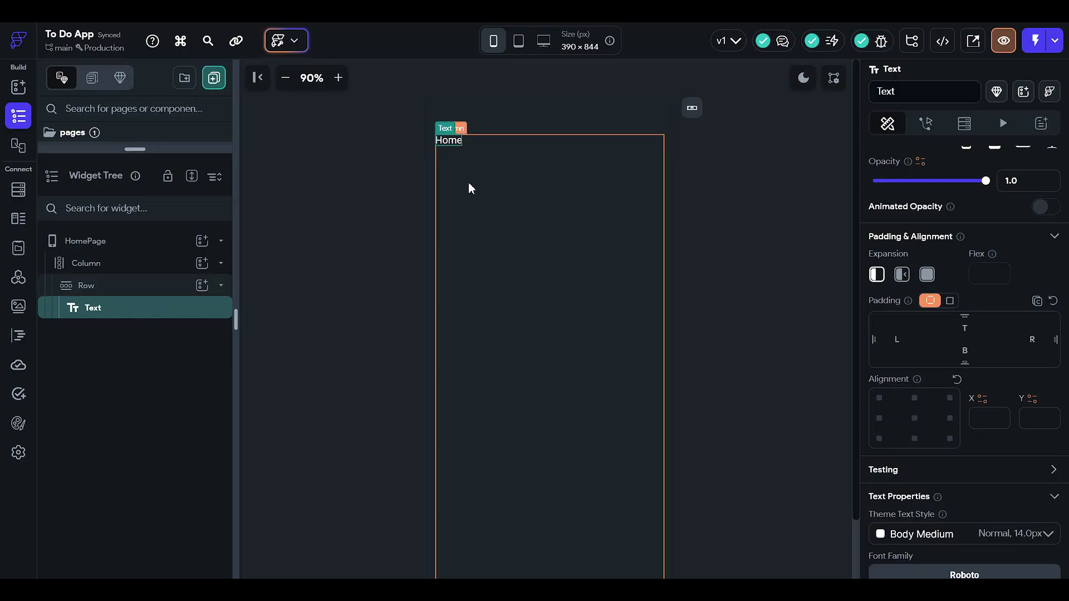
pyautogui.click(153, 288)
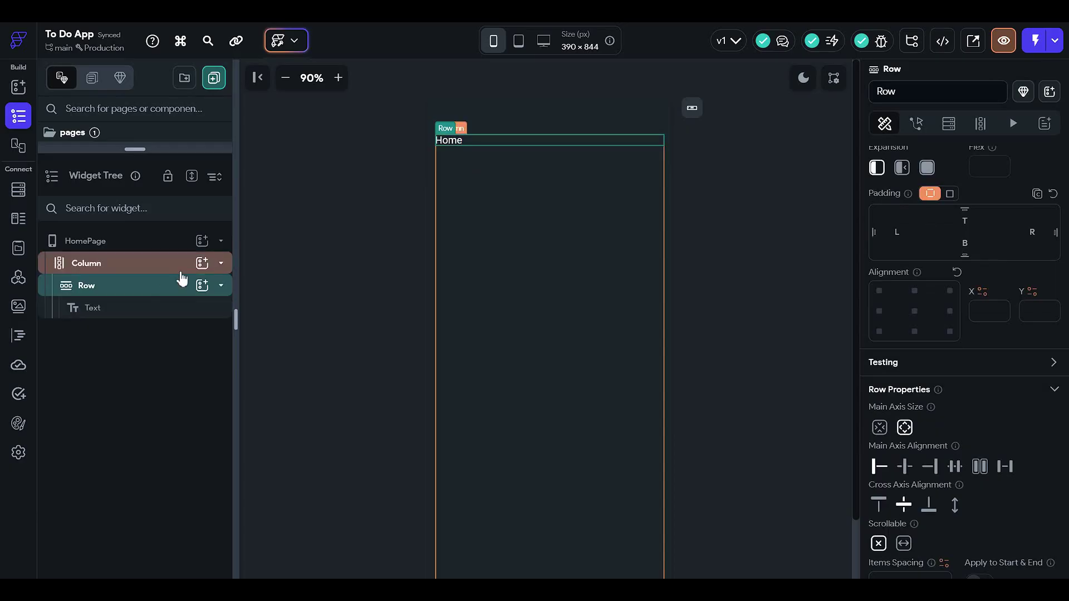
pyautogui.click(202, 285)
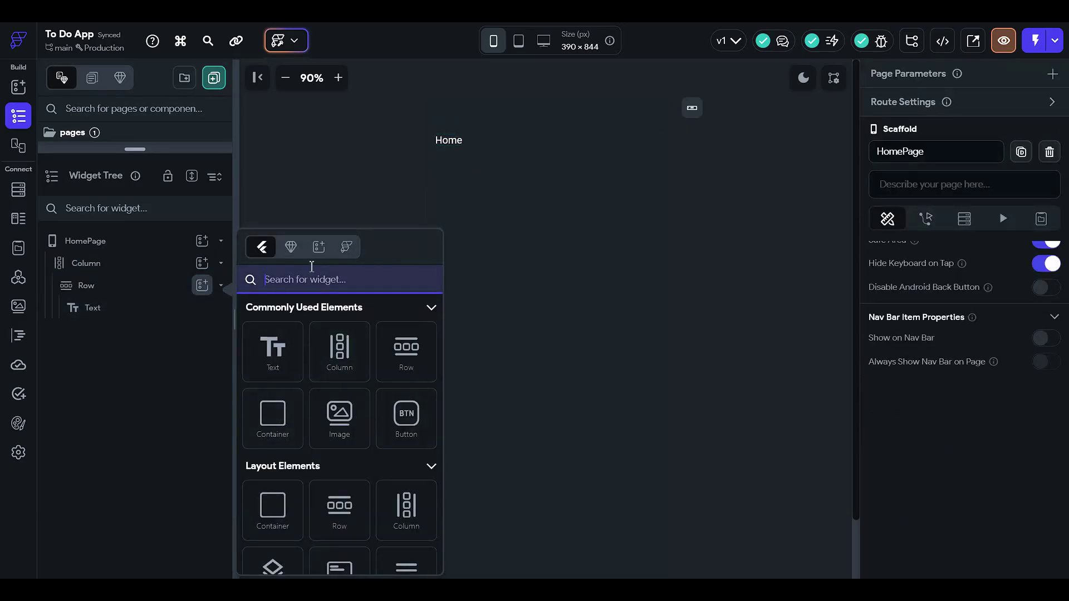
pyautogui.write('se')
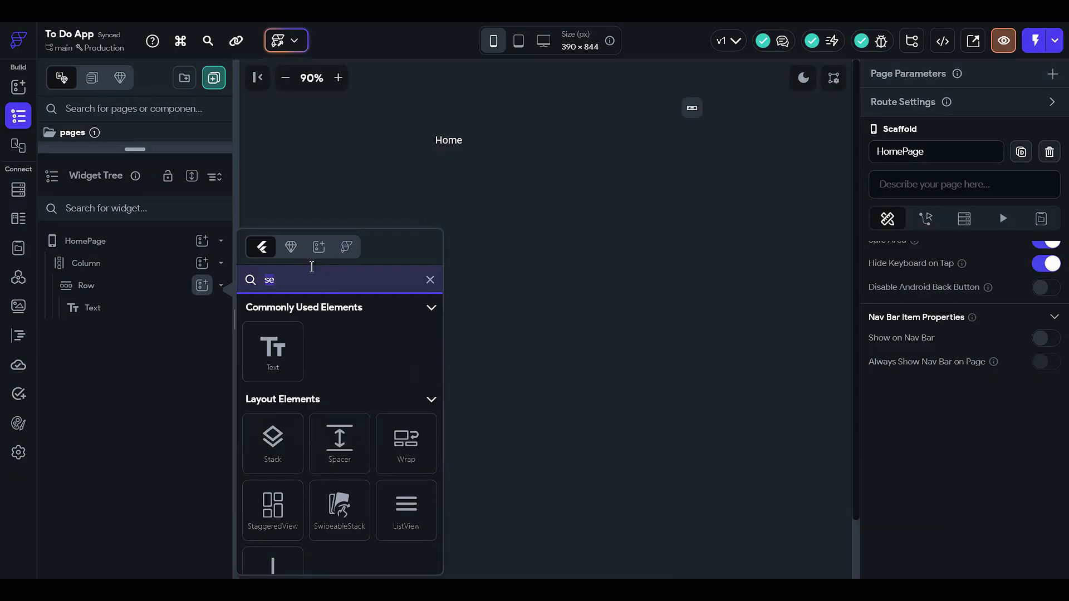
pyautogui.write('text')
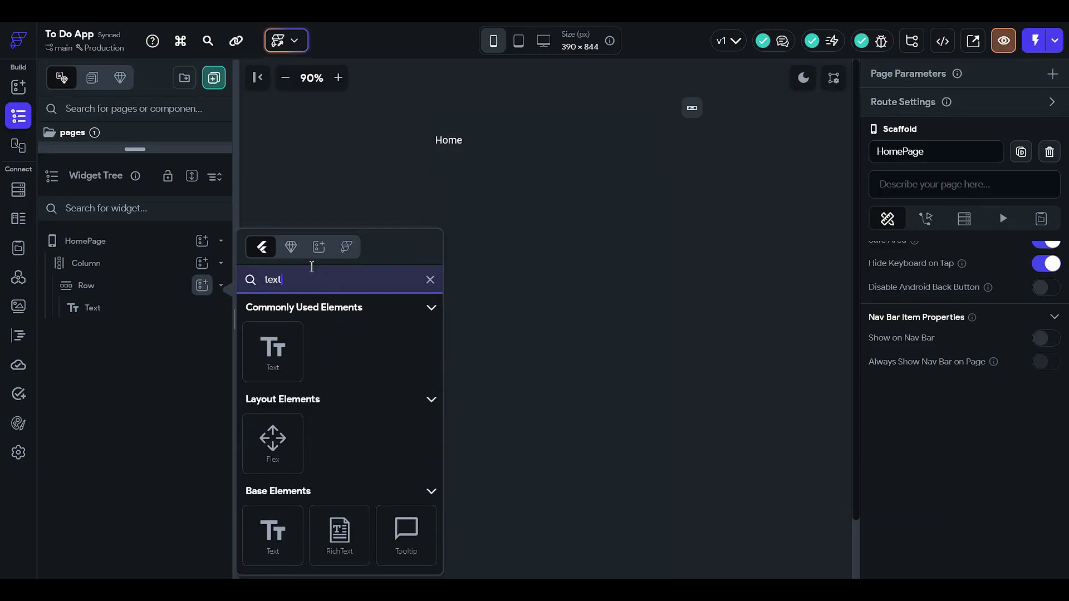
pyautogui.write('field')
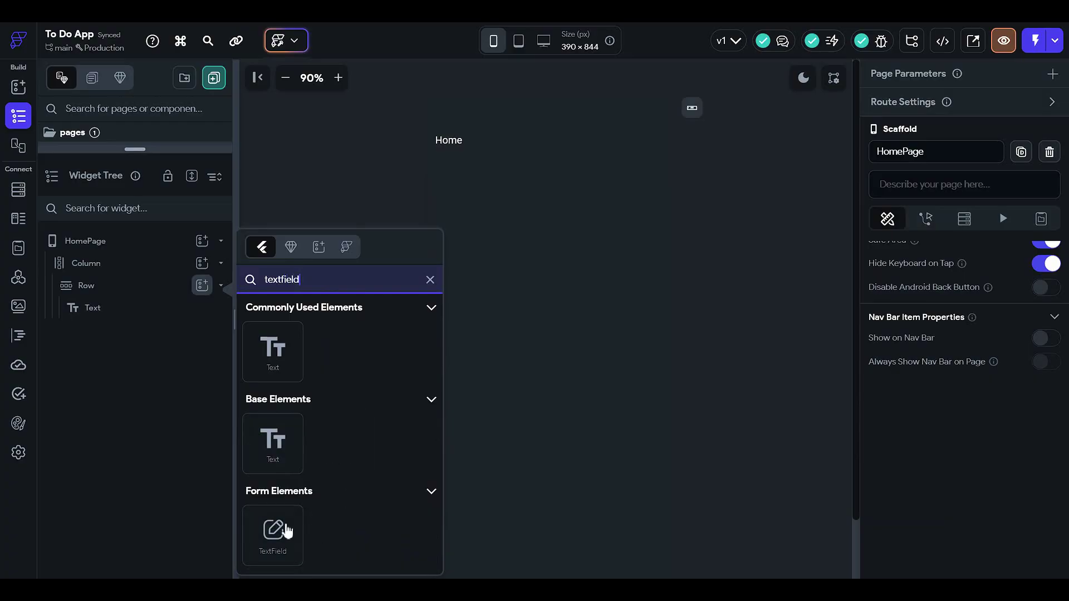
pyautogui.moveTo(276, 528); pyautogui.dragTo(443, 130)
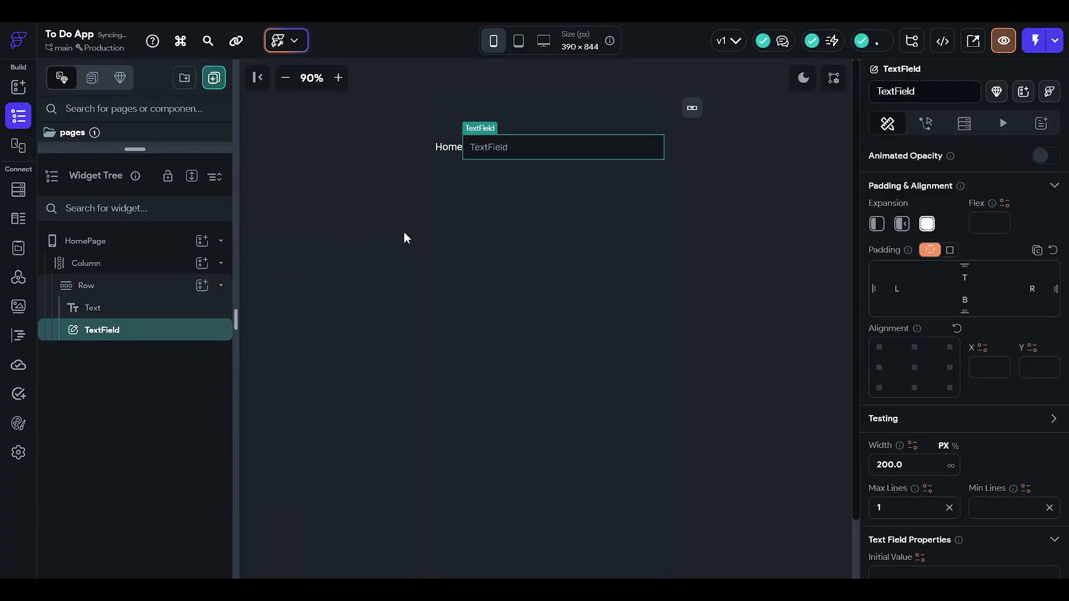
# - Try a width of 150 px for the TextField in the Row
pyautogui.scroll(-3, 916, 369)
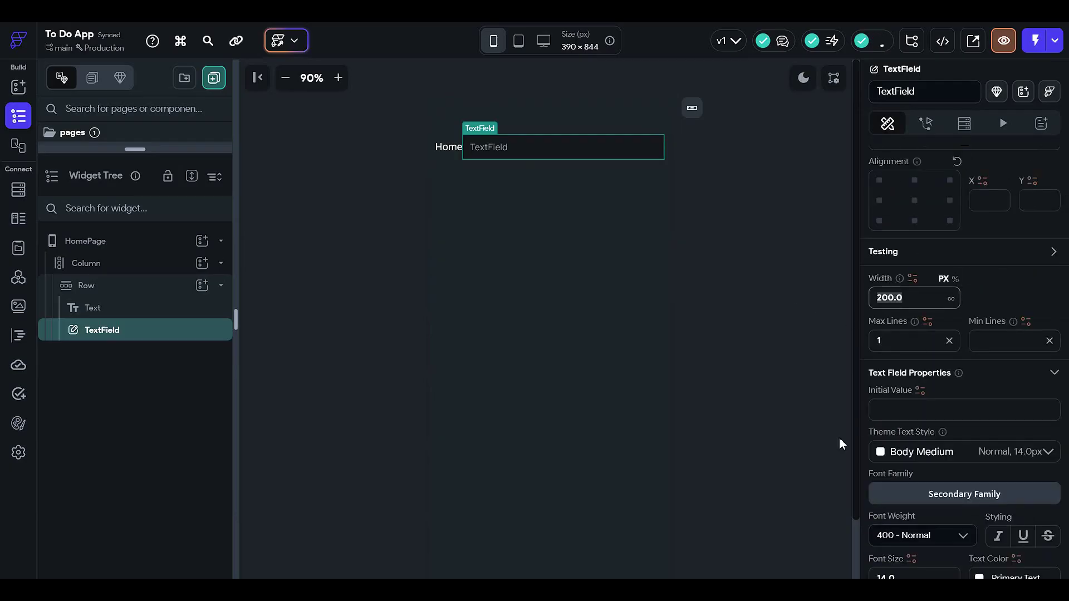
pyautogui.write('150')
pyautogui.click(713, 179)
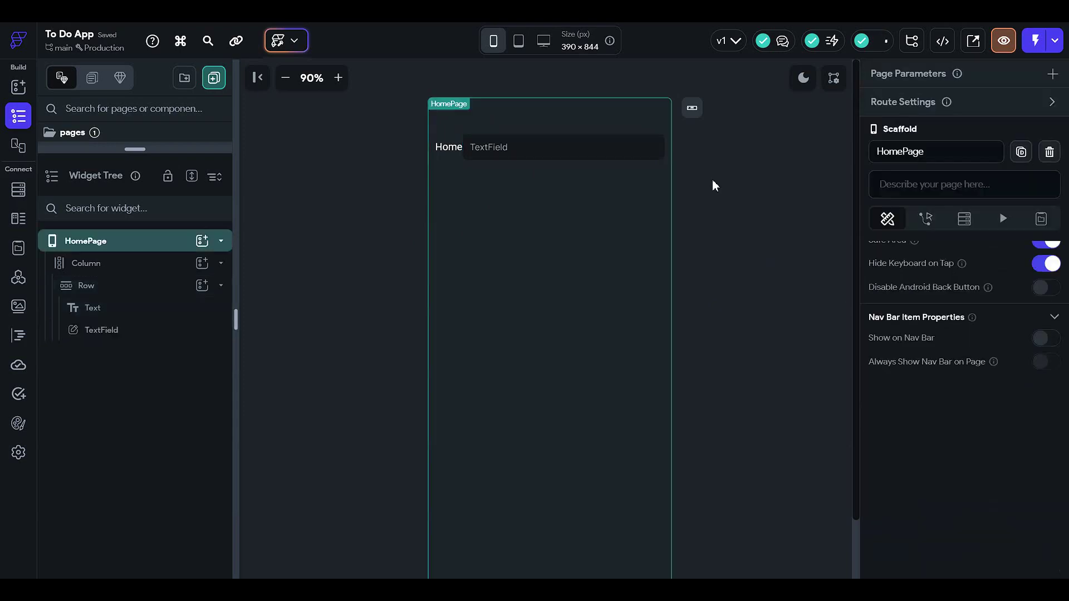
# - Set the TextField's width to 100 px
pyautogui.click(184, 334)
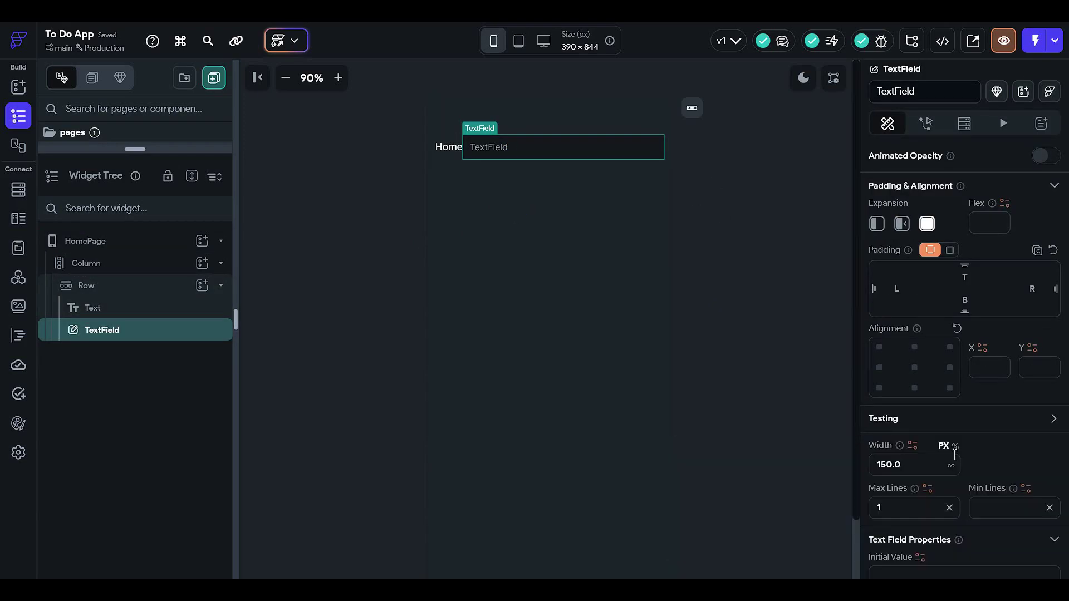
pyautogui.hotkey('ctrl', 'a')
pyautogui.write('1')
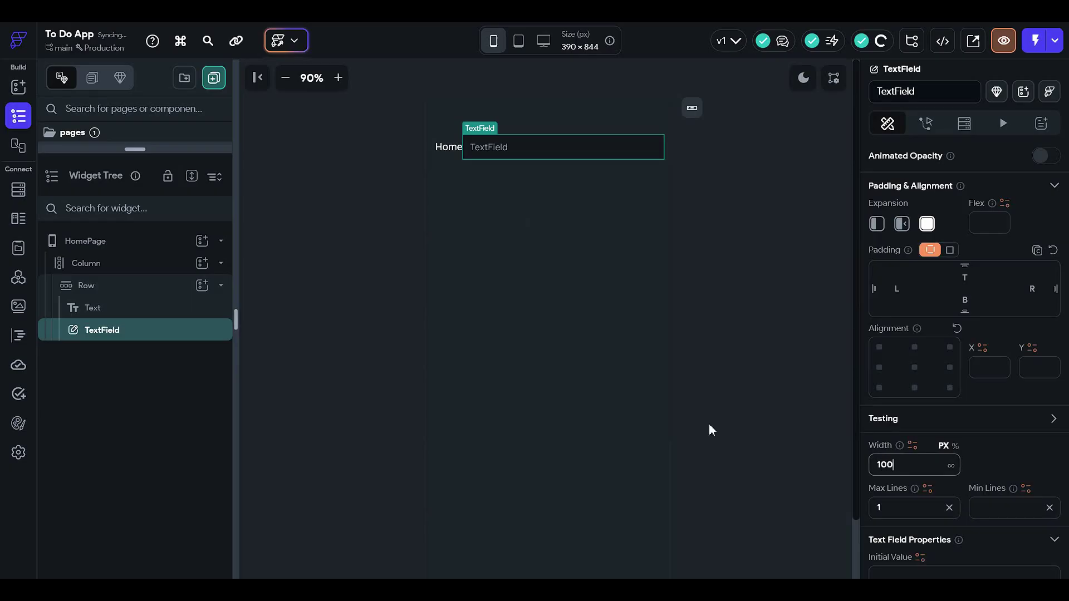
pyautogui.click(929, 515)
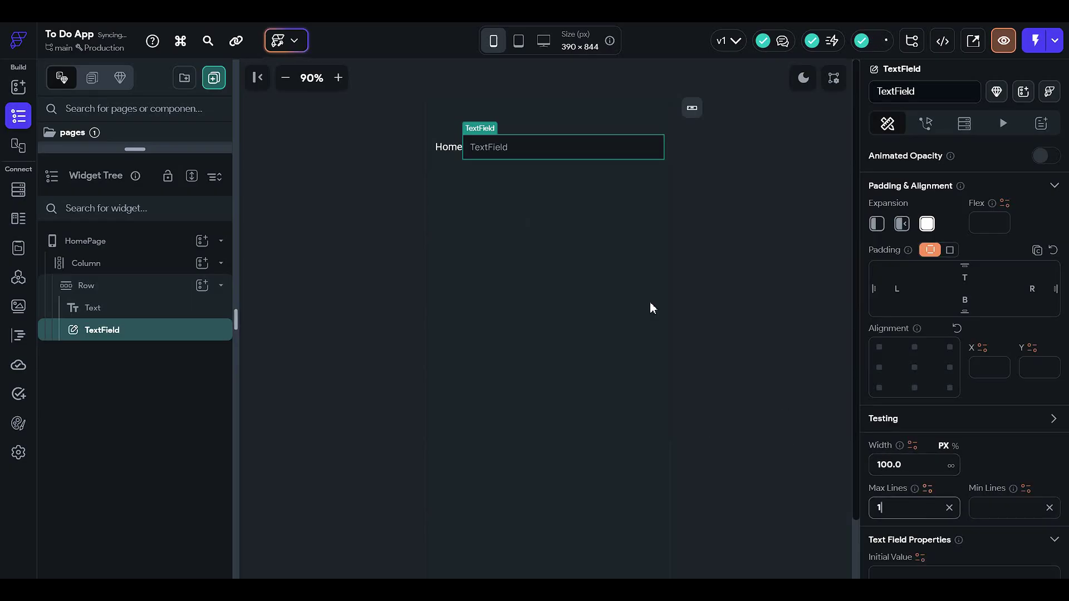
pyautogui.click(717, 195)
pyautogui.click(573, 147)
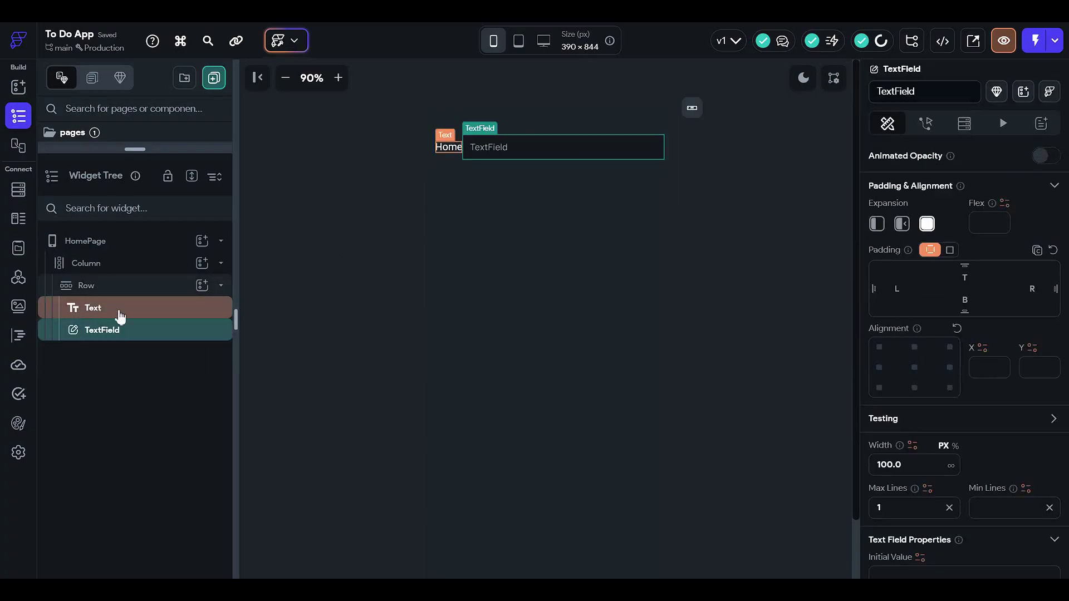
# - Add a Container to the Row and move the TextField inside it
pyautogui.click(165, 286)
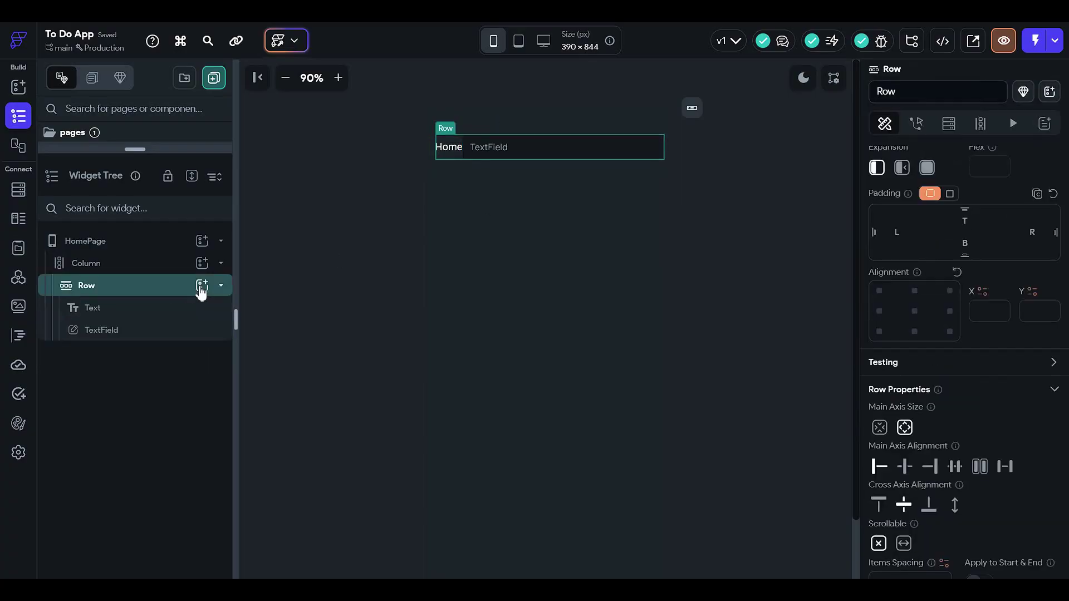
pyautogui.click(202, 290)
pyautogui.click(273, 413)
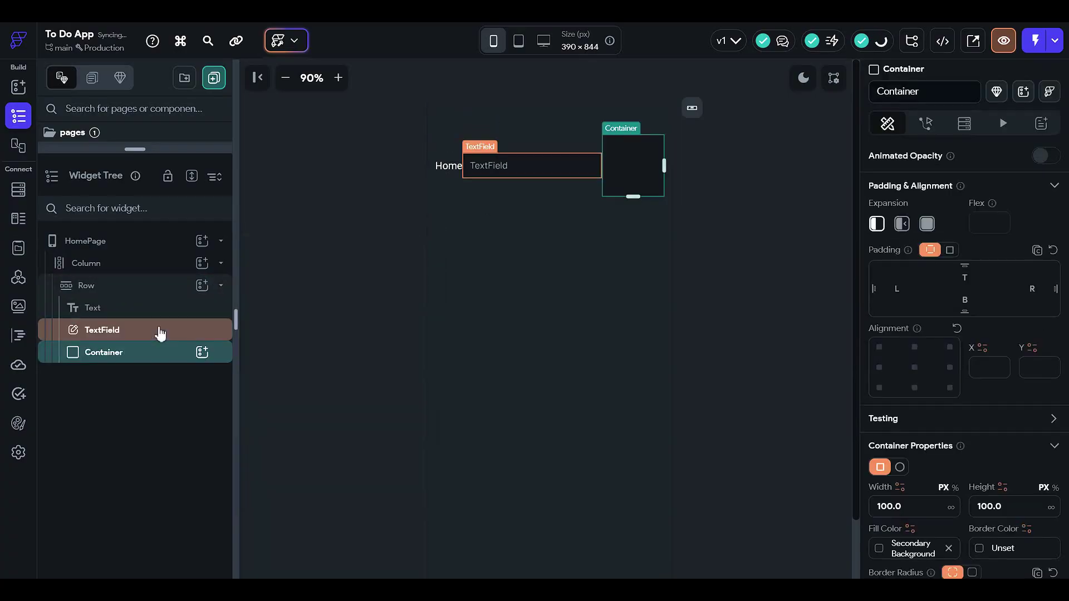
pyautogui.moveTo(161, 333); pyautogui.dragTo(160, 356)
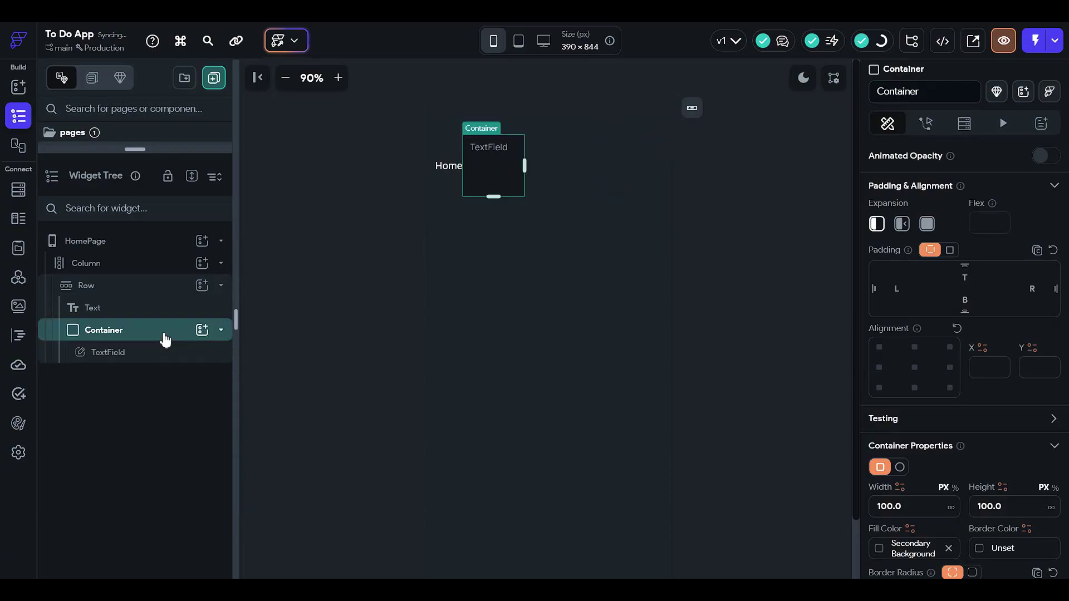
# - Remove the Secondary Background fill color from the Container around the TextField
pyautogui.scroll(-2, 912, 390)
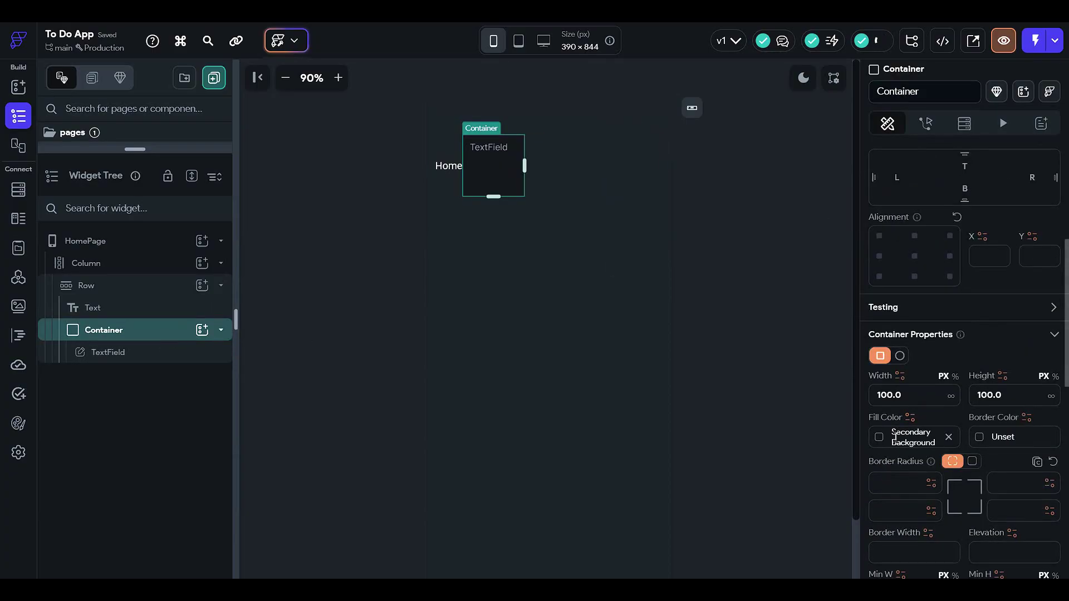
pyautogui.click(948, 440)
pyautogui.click(793, 228)
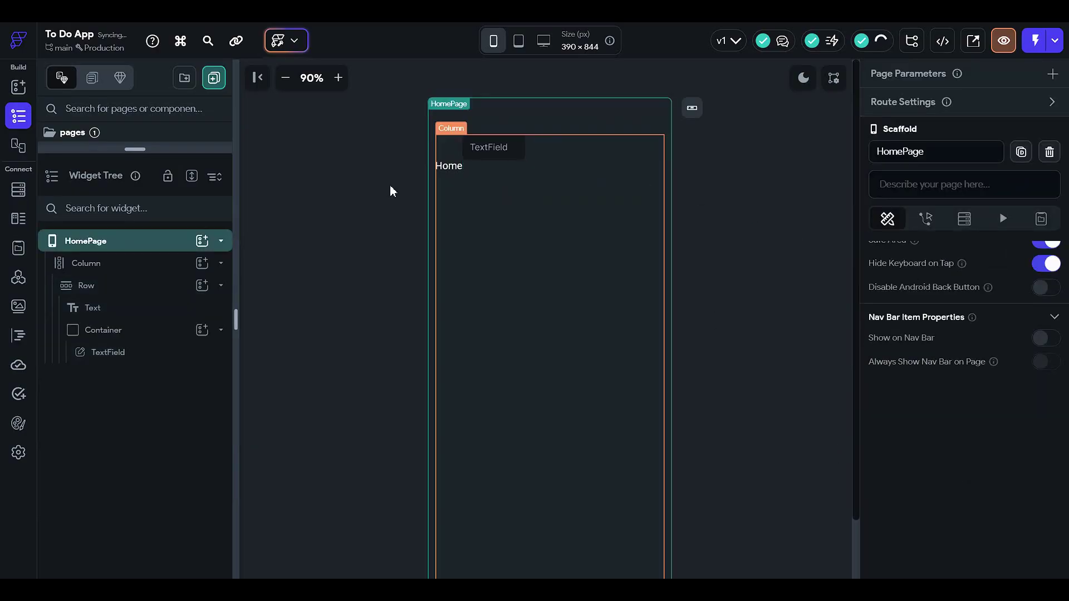
# - Set the Container's height to 50 px and its width to 200 px
pyautogui.click(152, 338)
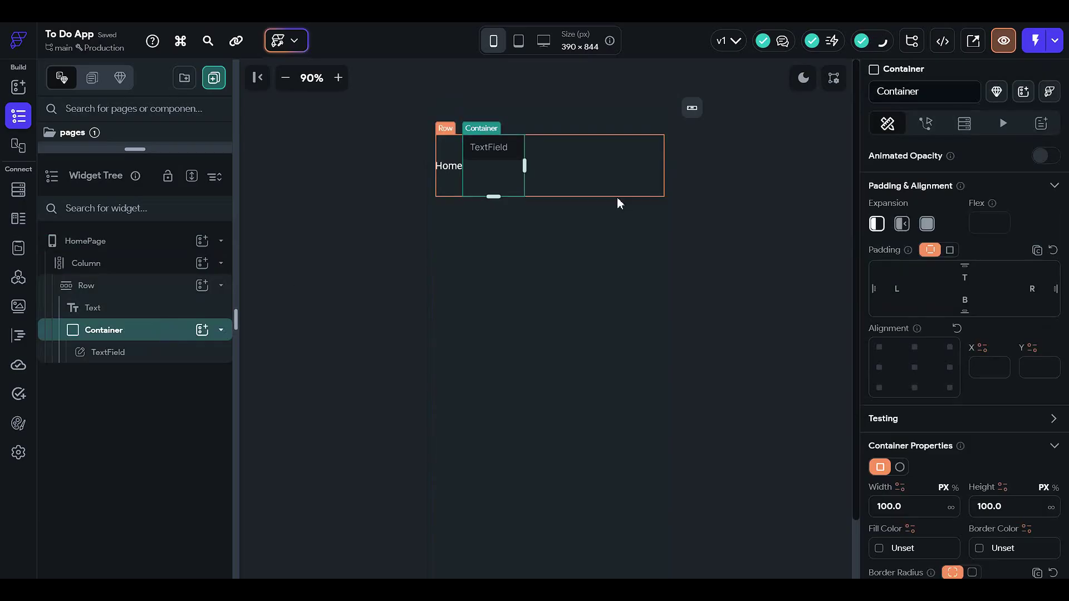
pyautogui.scroll(-2, 987, 470)
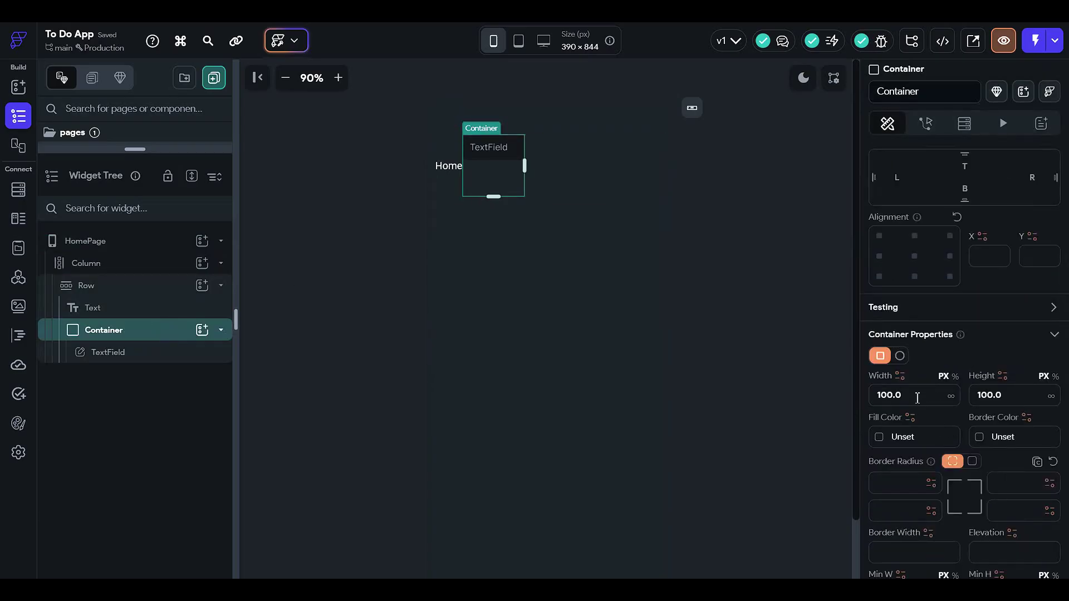
pyautogui.click(1021, 397)
pyautogui.write('50')
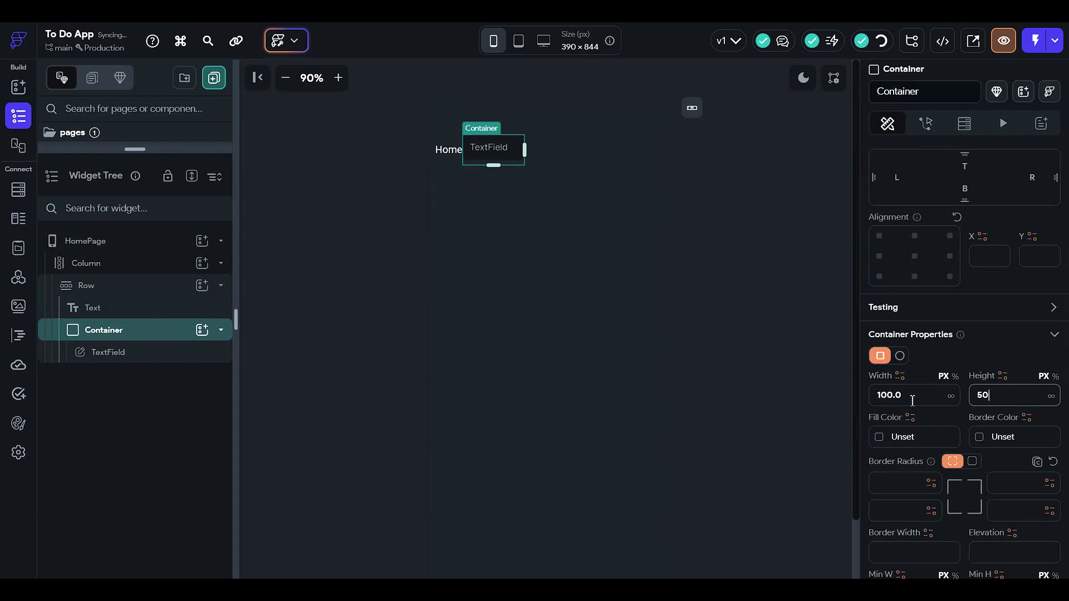
pyautogui.click(912, 401)
pyautogui.write('150')
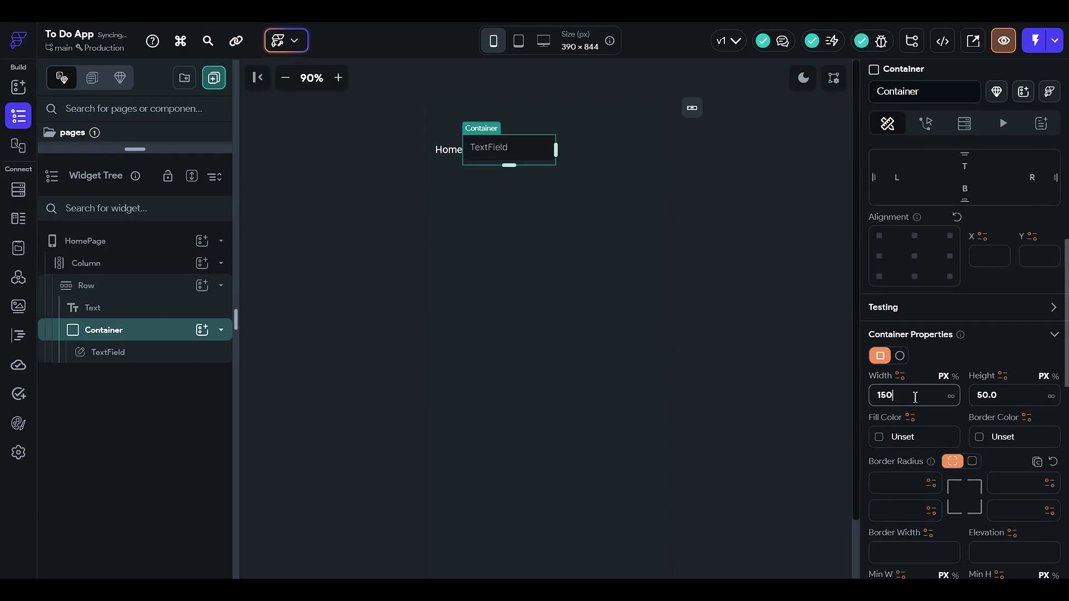
pyautogui.write('200')
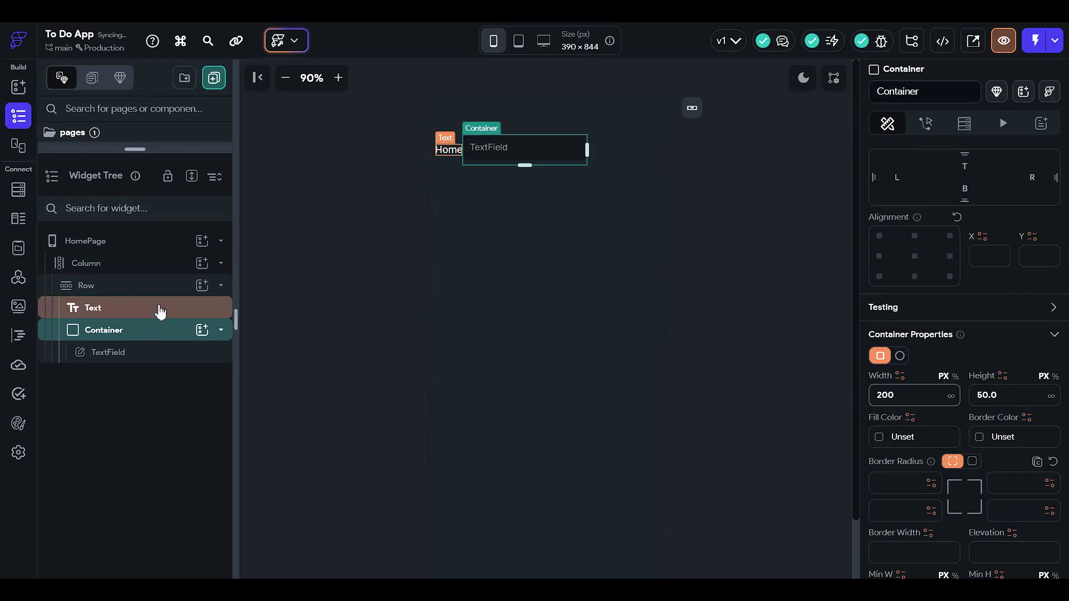
# - Align the Row's children along the main axis with the Home text and the Container at opposite ends
pyautogui.click(162, 286)
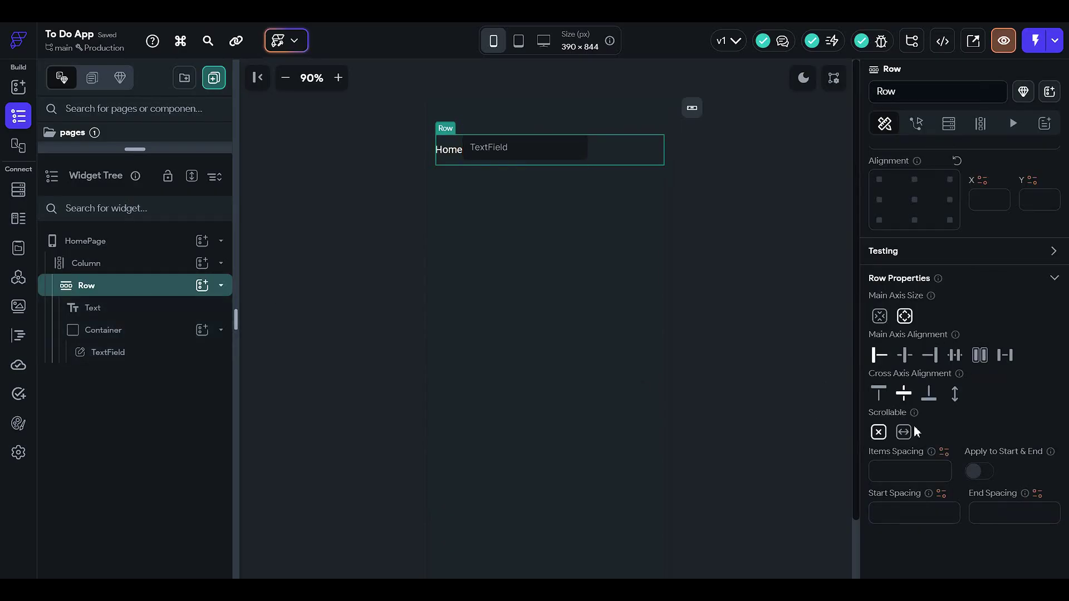
pyautogui.click(1005, 358)
pyautogui.click(722, 182)
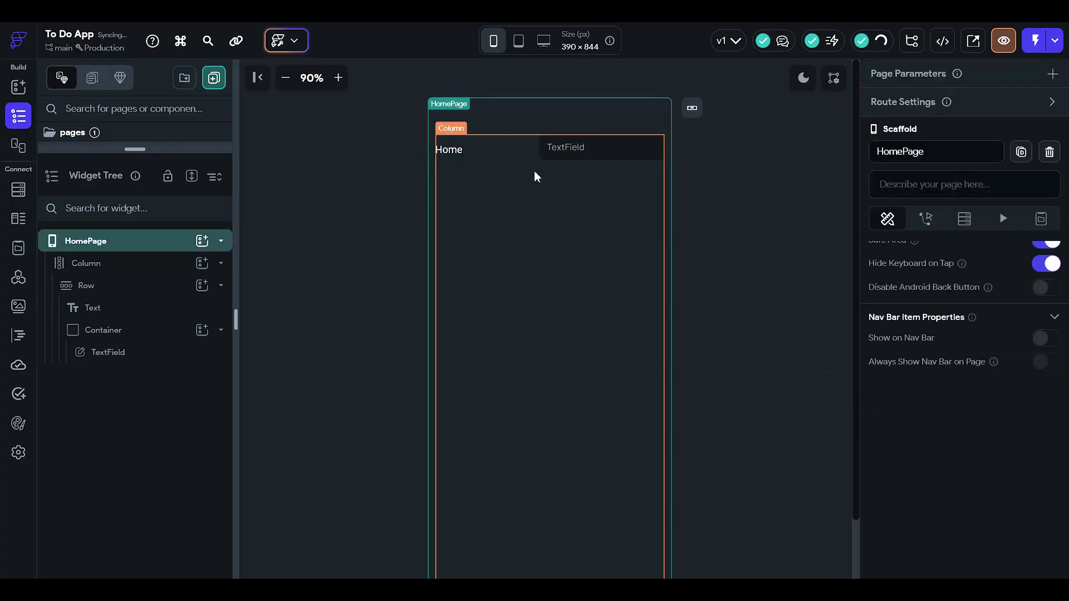
# - Clear the fixed width of the TextField inside the Container
pyautogui.click(584, 153)
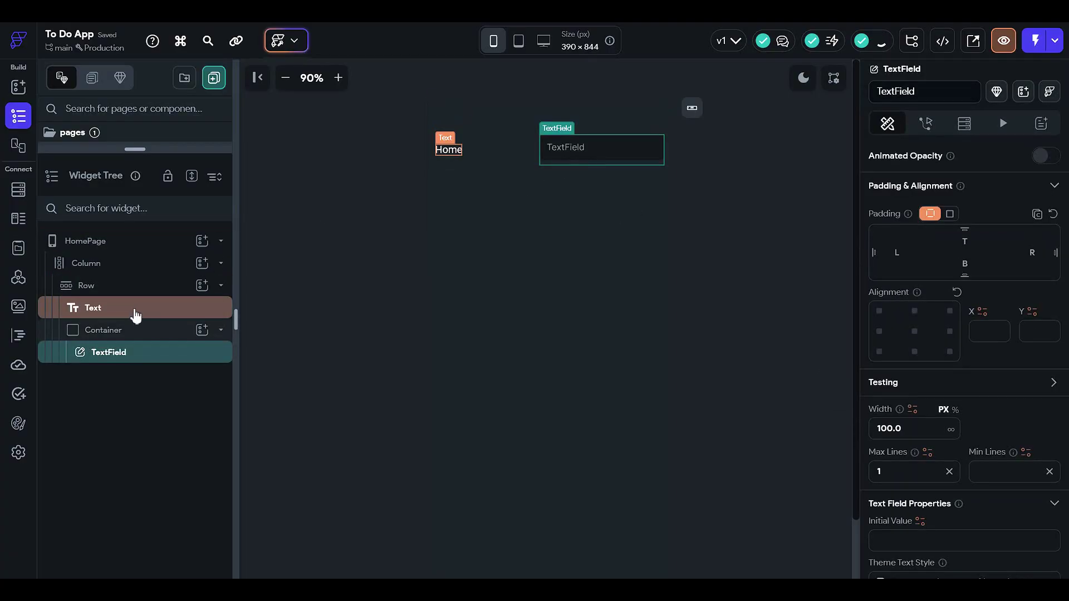
pyautogui.click(143, 330)
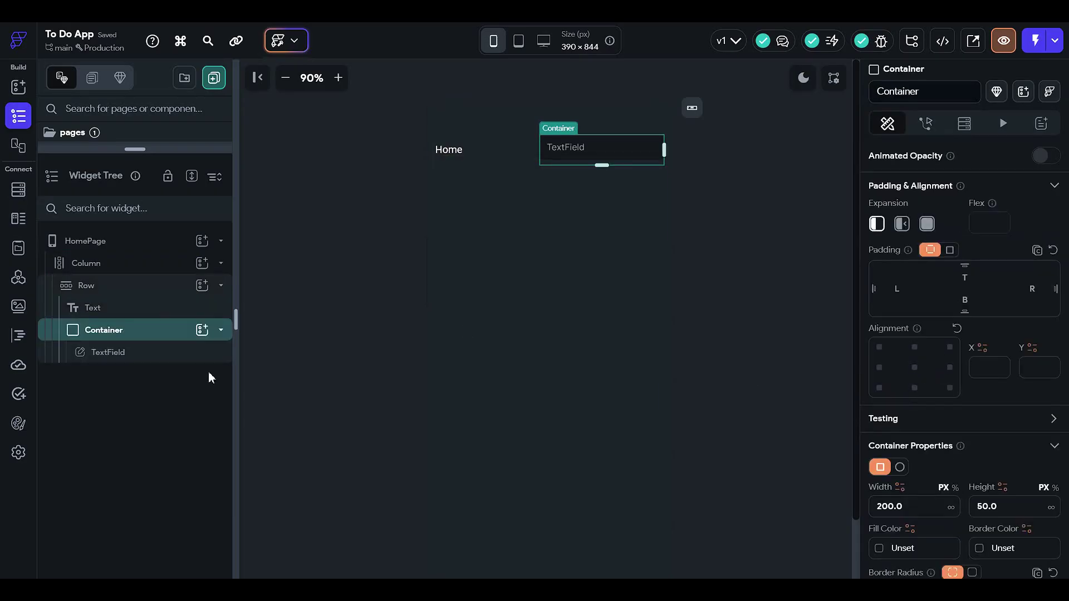
pyautogui.click(166, 352)
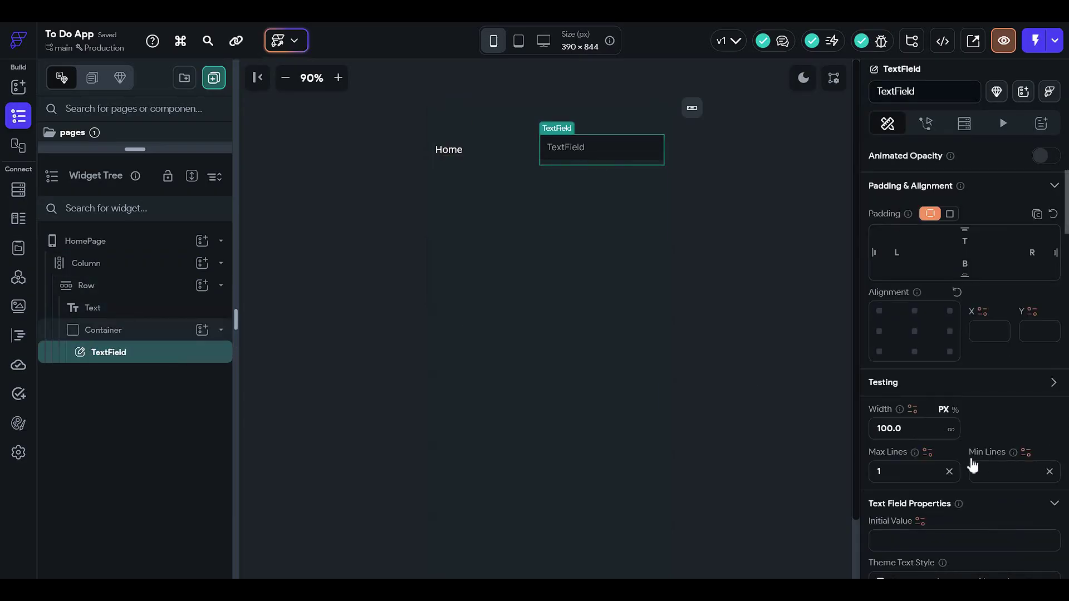
pyautogui.press('BackSpace')
pyautogui.press('BackSpace')
pyautogui.press('BackSpace')
pyautogui.press('BackSpace')
pyautogui.press('BackSpace')
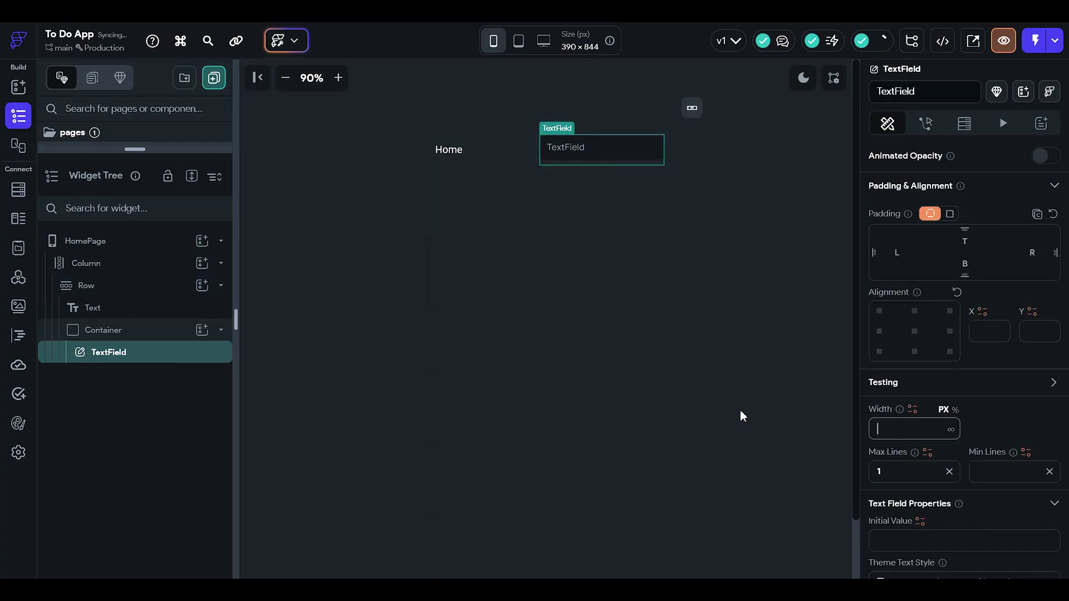
pyautogui.click(971, 441)
# - Replace the TextField's hint text with "Seaarch task"
pyautogui.scroll(-2, 908, 476)
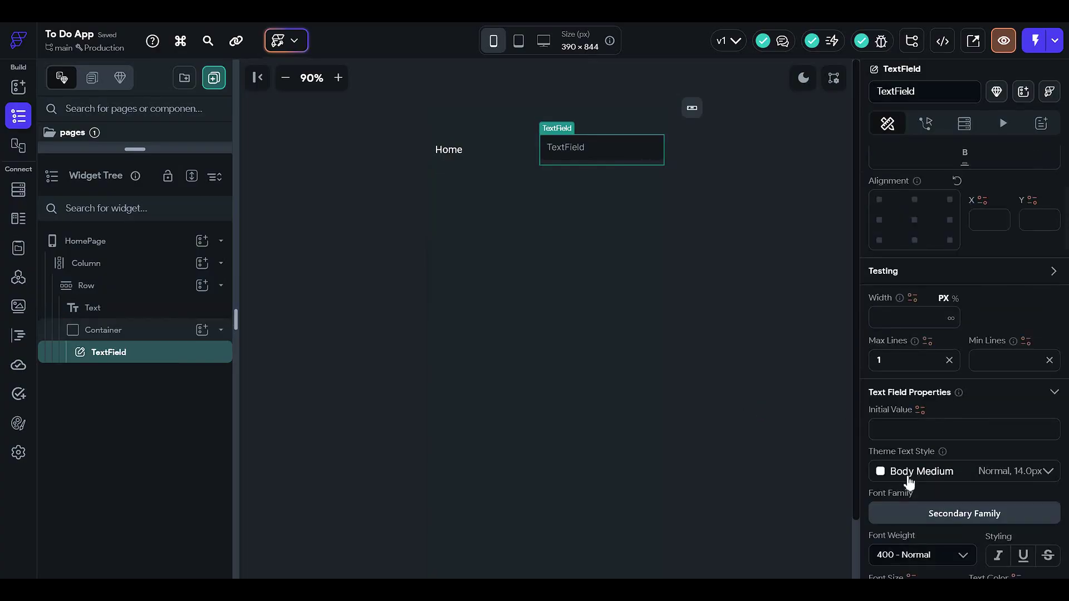
pyautogui.scroll(1, 885, 309)
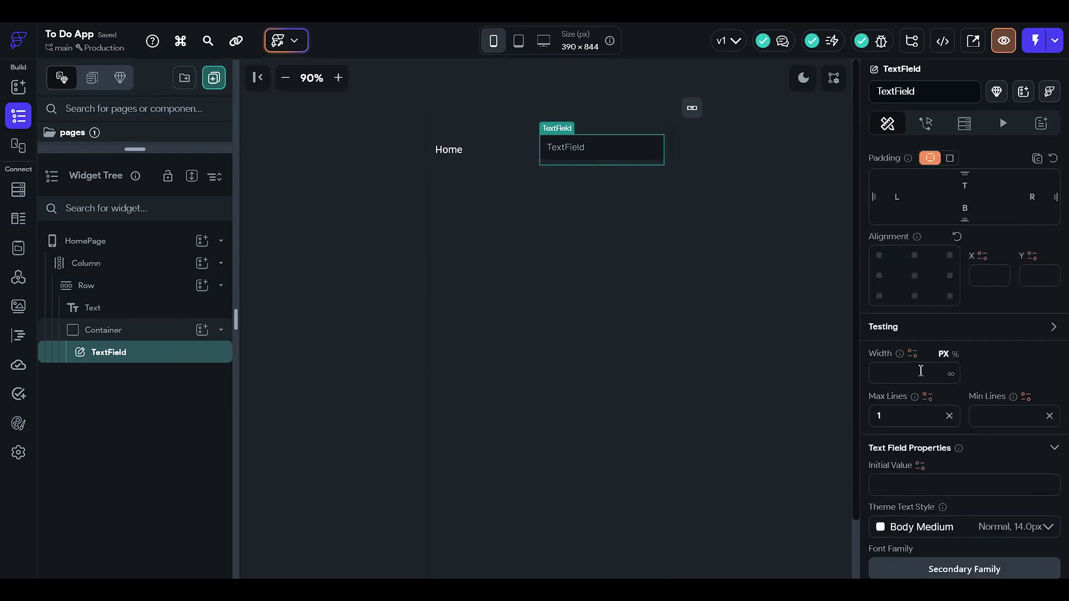
pyautogui.scroll(-4, 921, 371)
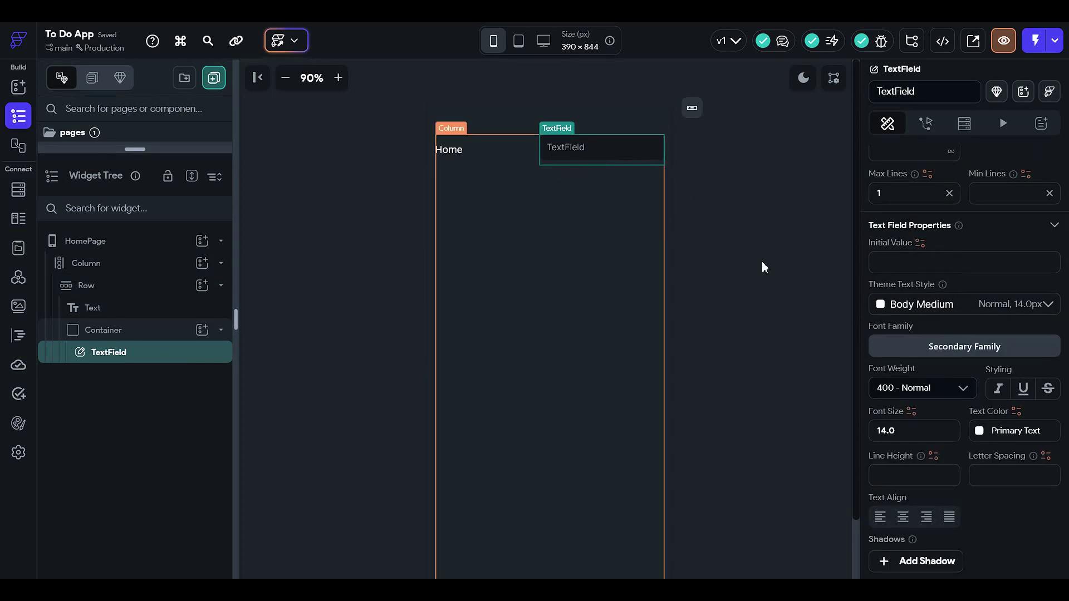
pyautogui.scroll(-5, 966, 376)
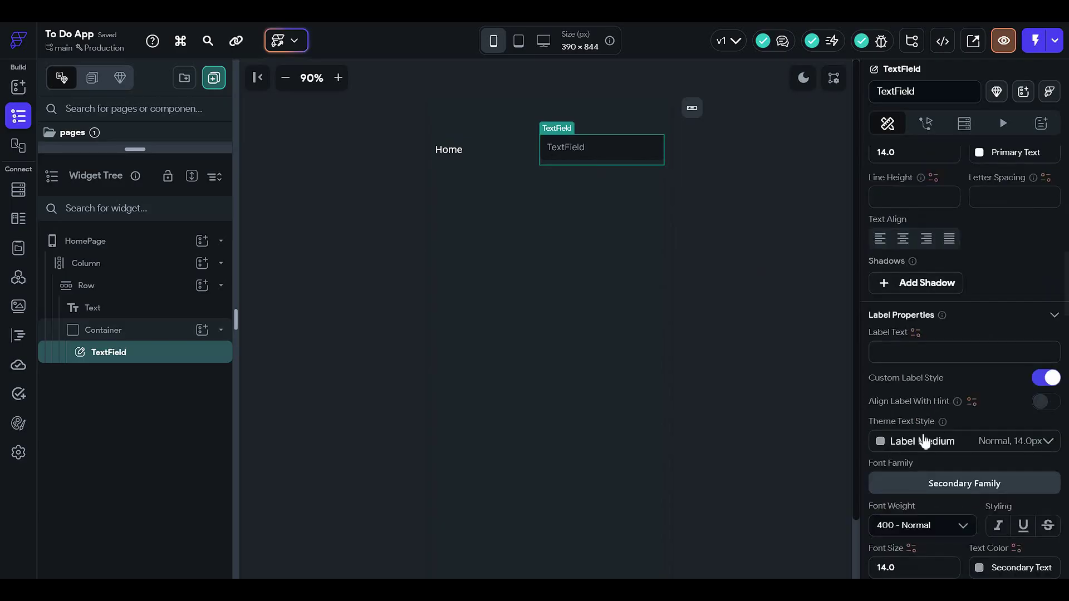
pyautogui.scroll(-6, 924, 441)
pyautogui.doubleClick(927, 397)
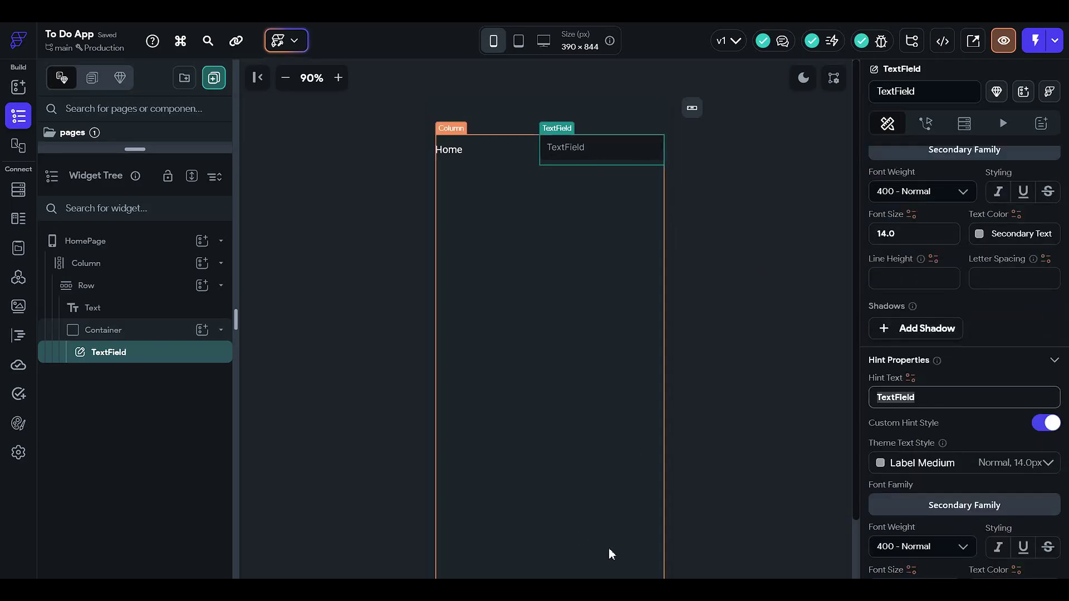
pyautogui.write('Search')
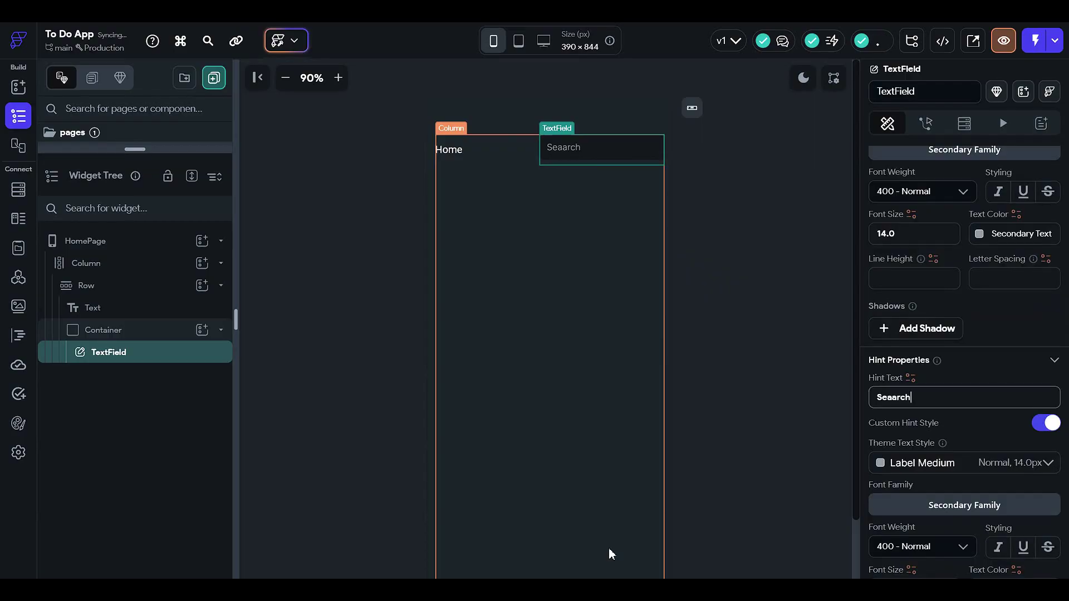
pyautogui.write(' task')
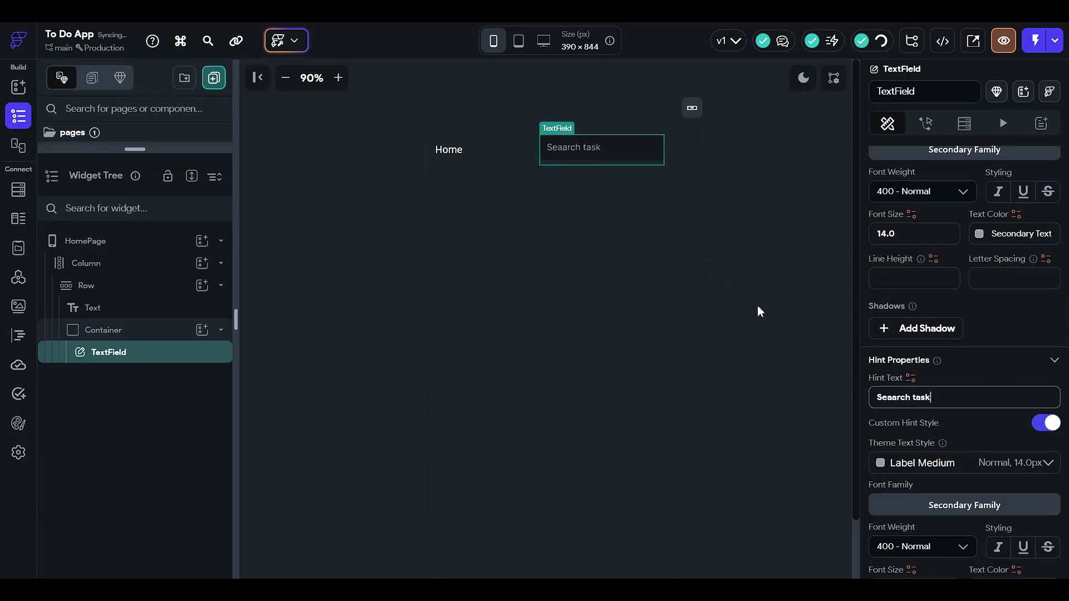
pyautogui.click(755, 303)
# - Try to rename the TextField widget as searchTExtField
pyautogui.click(613, 148)
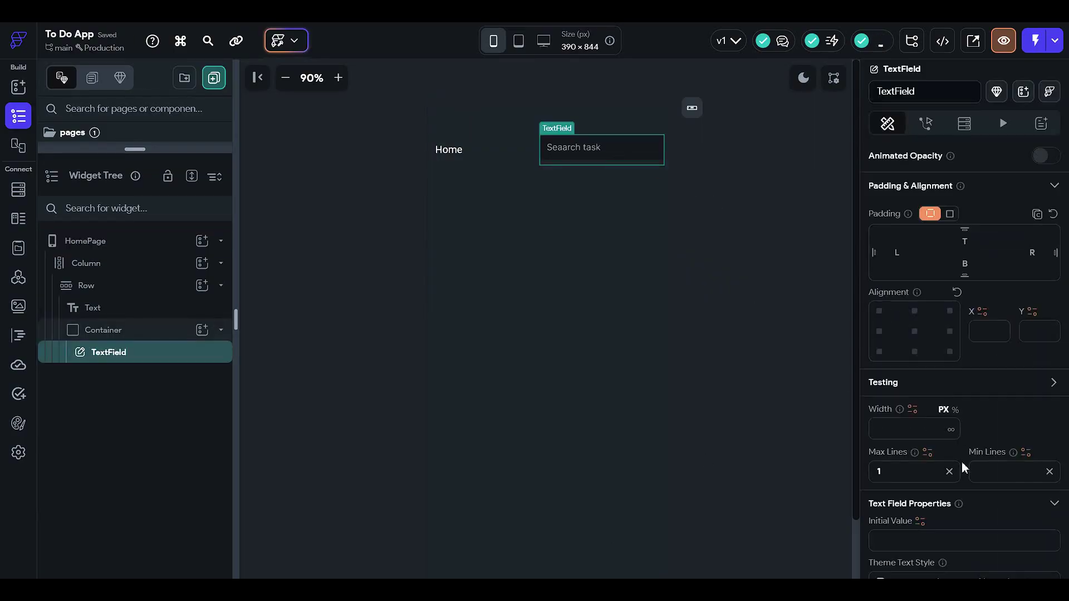
pyautogui.scroll(-3, 977, 397)
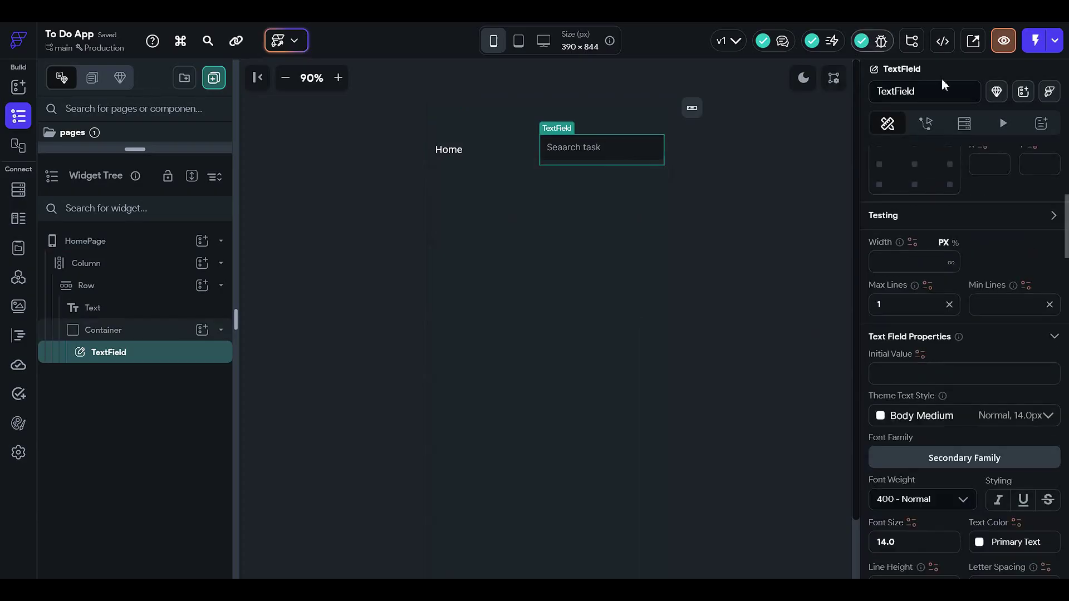
pyautogui.doubleClick(927, 95)
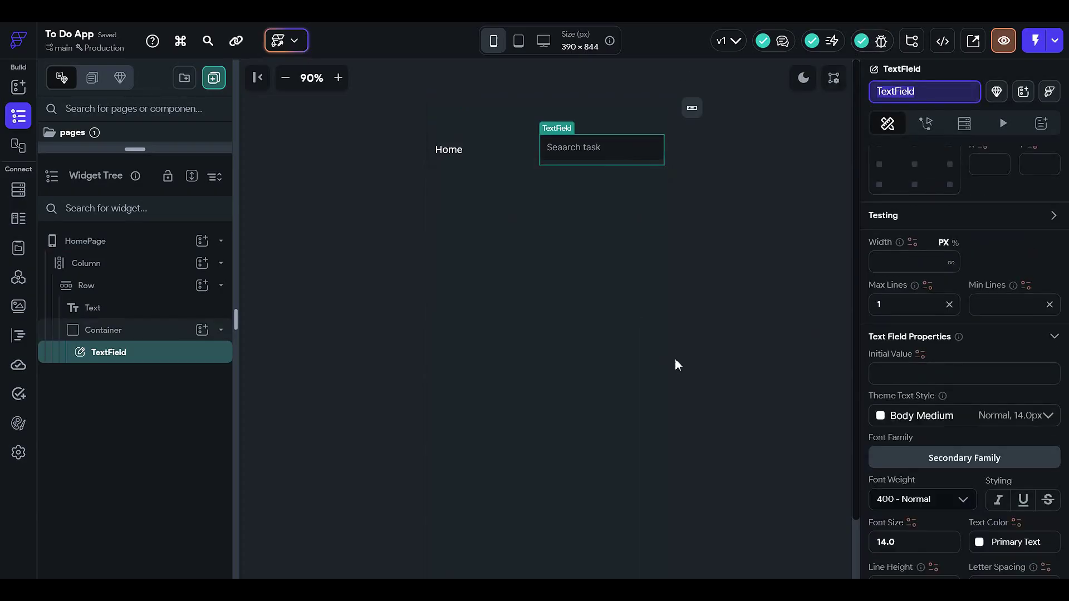
pyautogui.write('search')
pyautogui.press('Return')
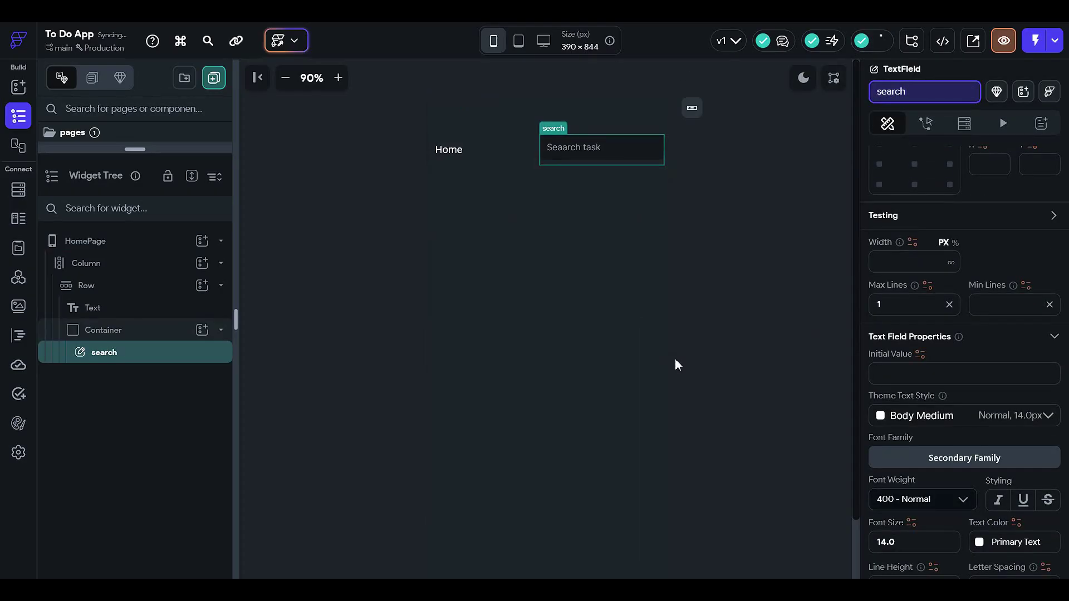
pyautogui.write('TExt')
pyautogui.press('Return')
pyautogui.write('Field')
pyautogui.press('Return')
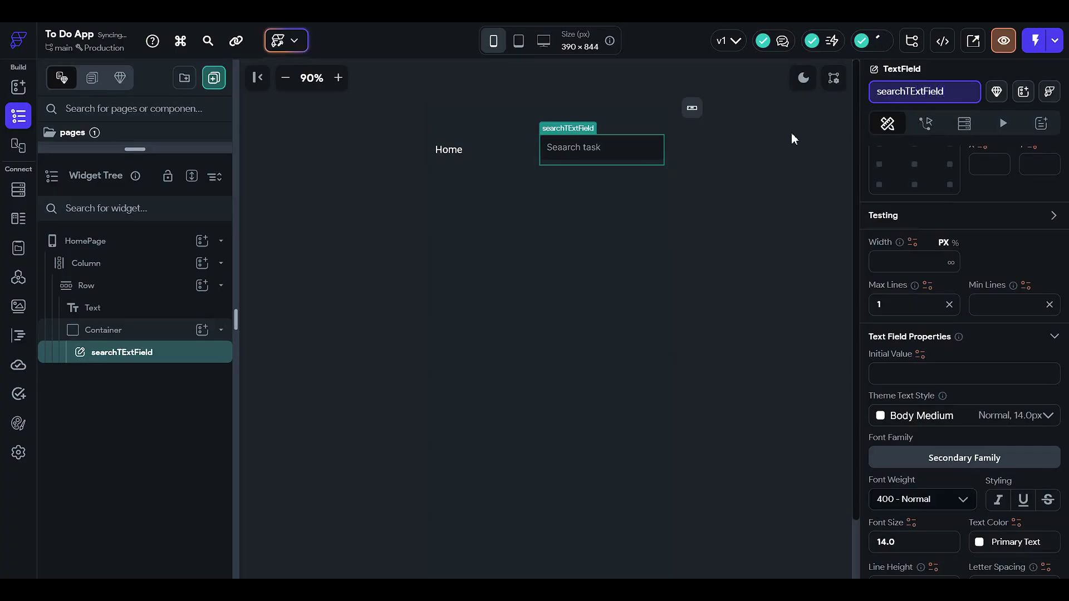
pyautogui.scroll(-8, 894, 352)
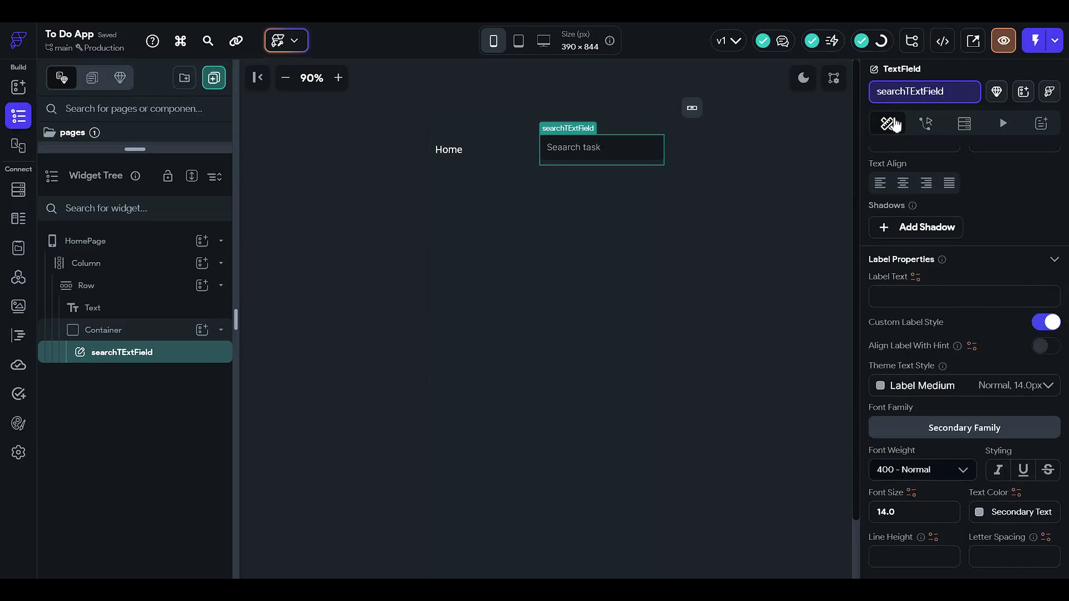
pyautogui.click(776, 196)
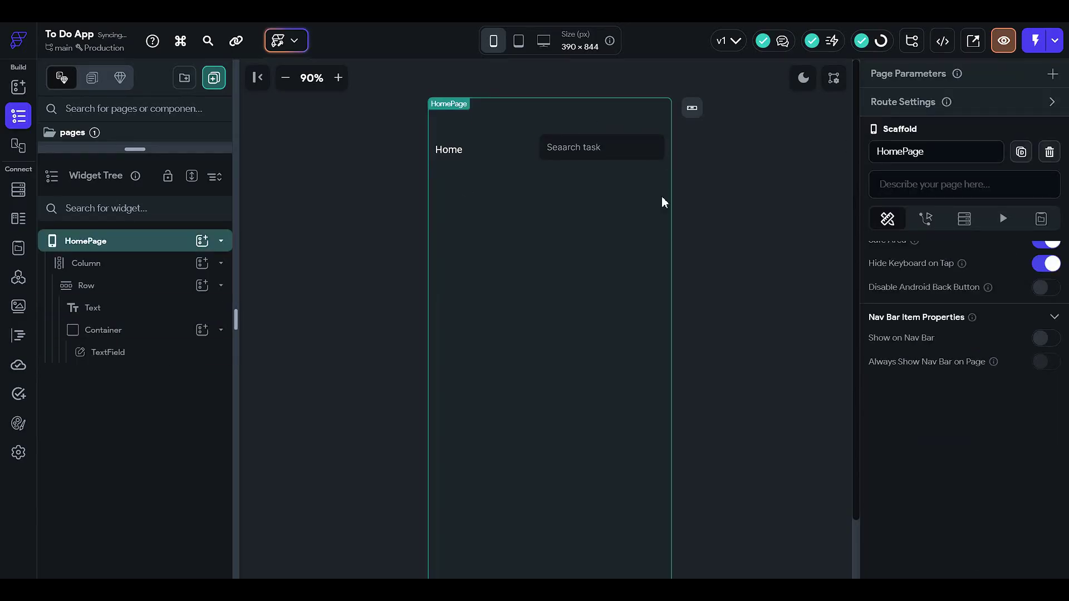
# - Set the search TextField's focus border color to the Success theme color
pyautogui.click(146, 362)
pyautogui.scroll(-8, 952, 379)
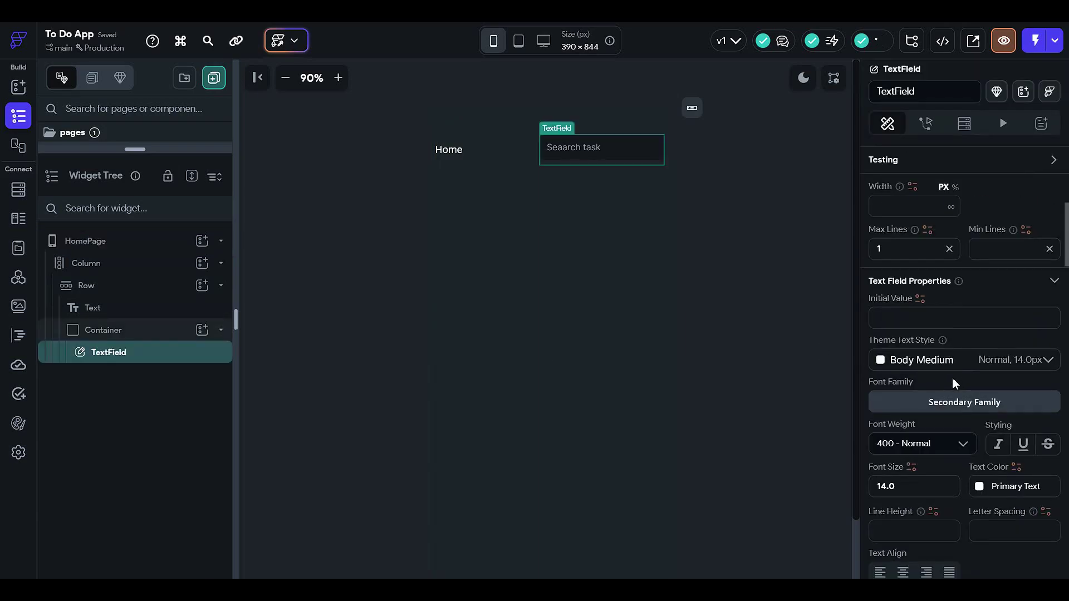
pyautogui.scroll(-6, 991, 411)
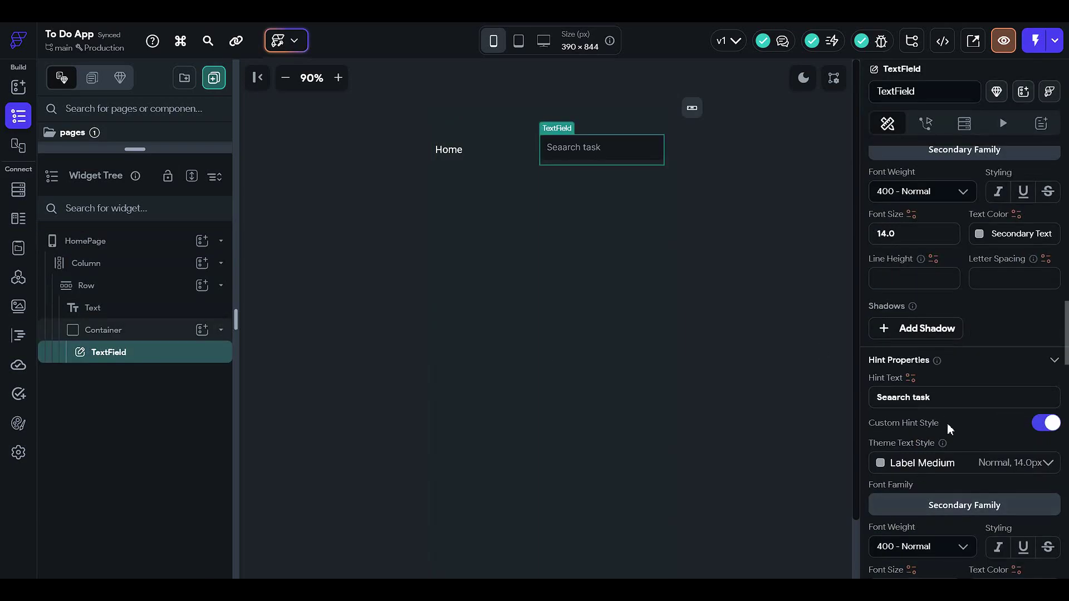
pyautogui.scroll(-2, 948, 460)
pyautogui.scroll(-2, 933, 376)
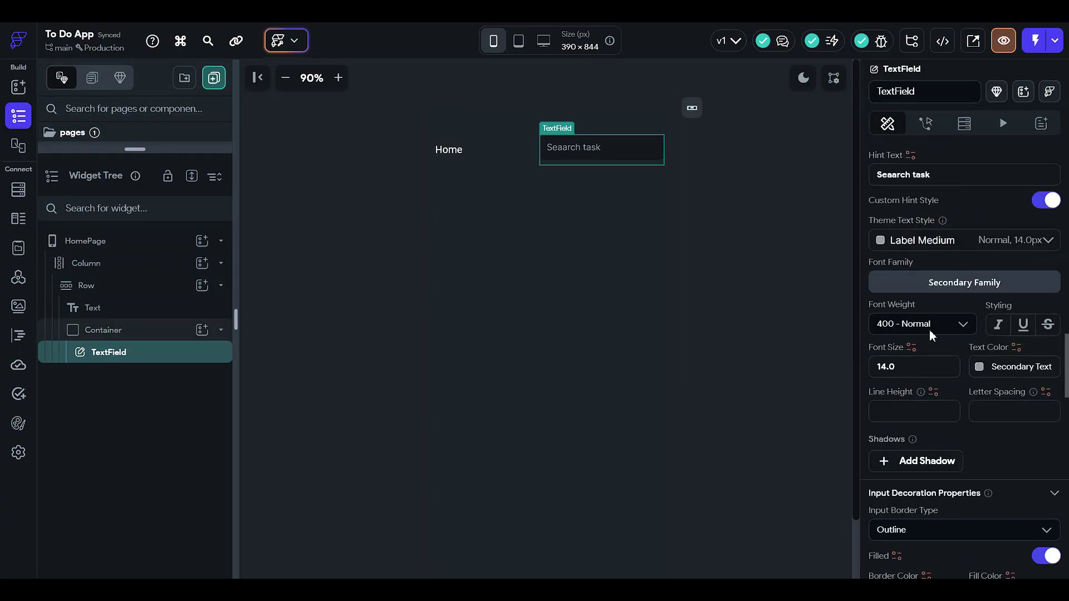
pyautogui.scroll(-5, 941, 383)
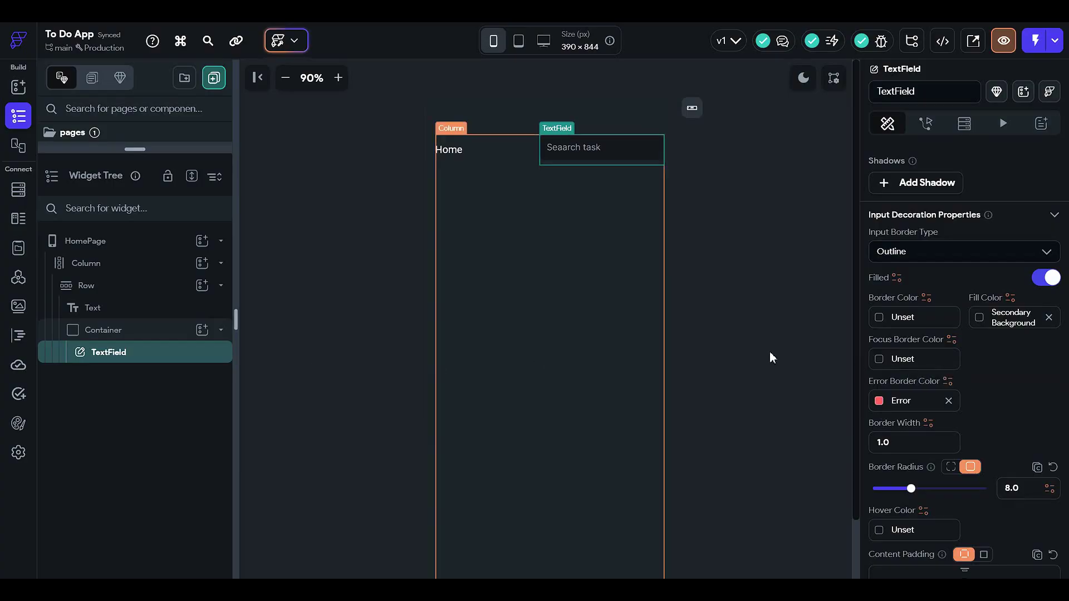
pyautogui.click(877, 359)
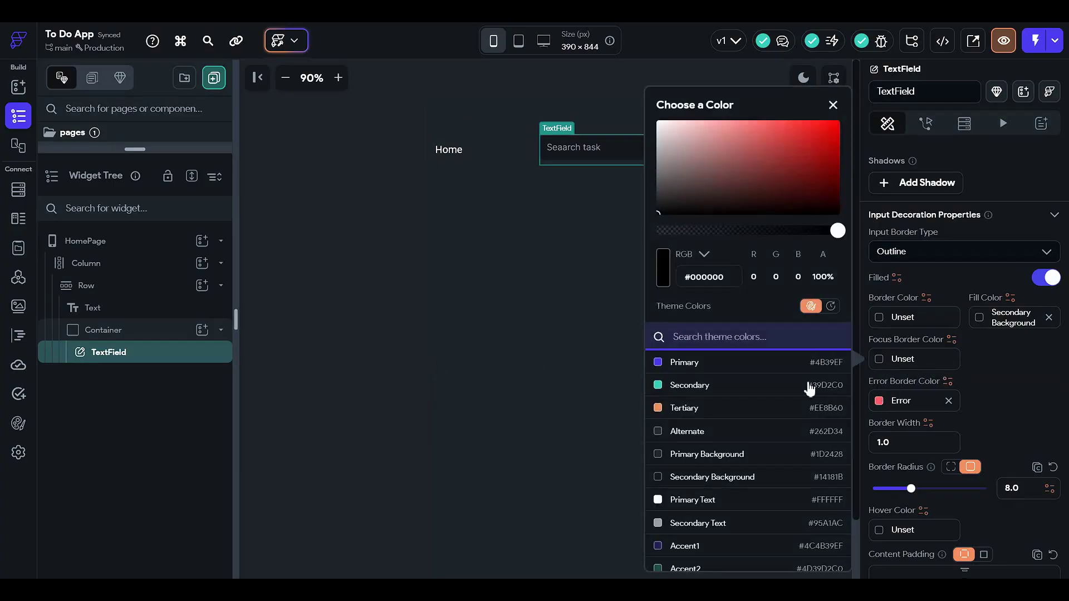
pyautogui.scroll(-4, 742, 447)
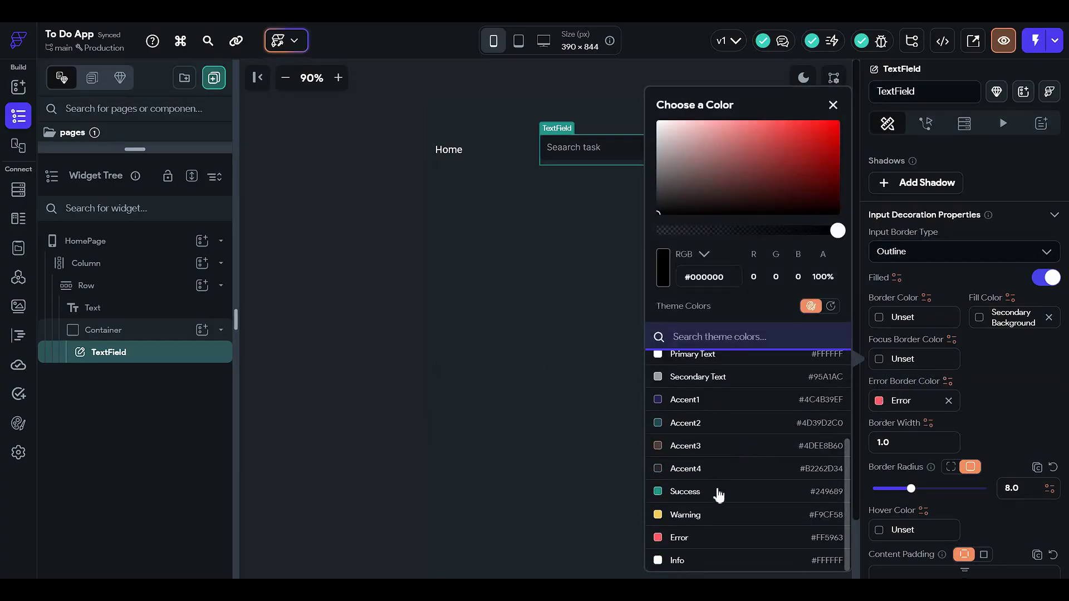
pyautogui.click(718, 495)
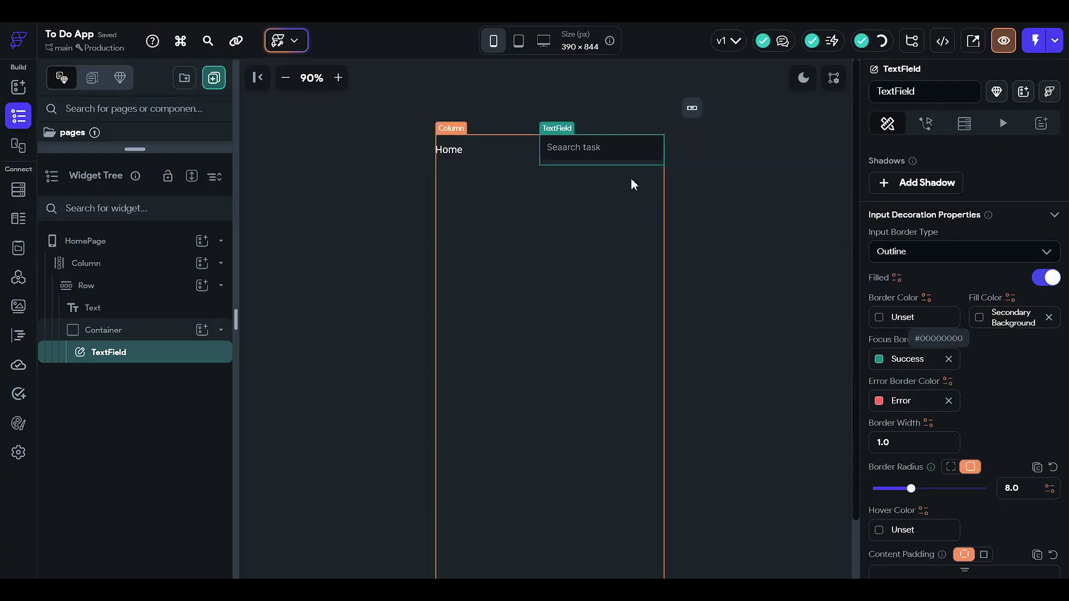
# - Correct the spelling of the TextField's hint text so it reads "Search task"
pyautogui.scroll(1, 925, 254)
pyautogui.scroll(-5, 950, 319)
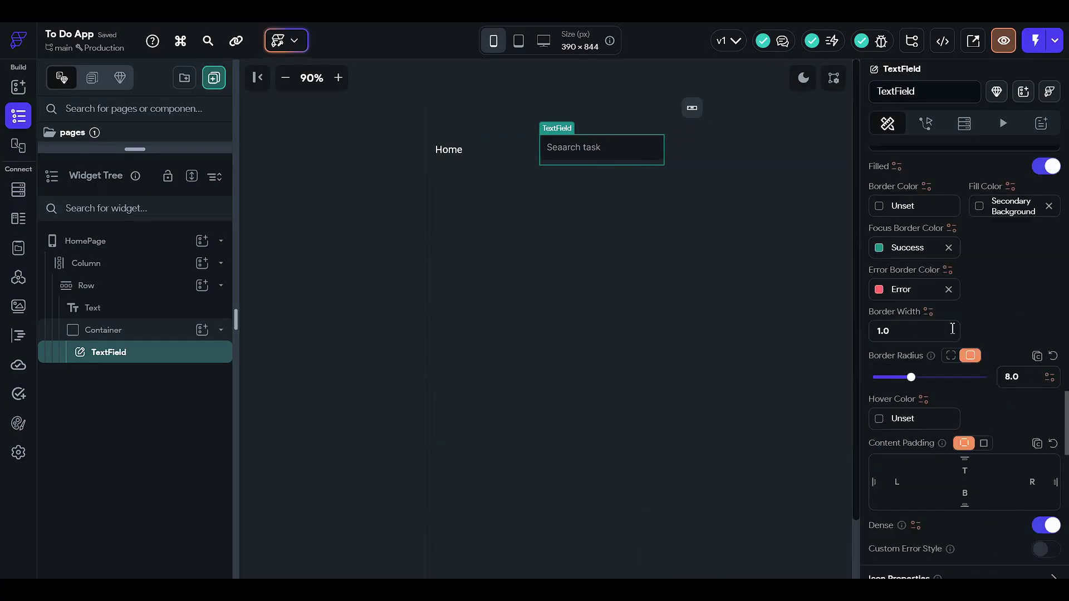
pyautogui.scroll(-2, 952, 372)
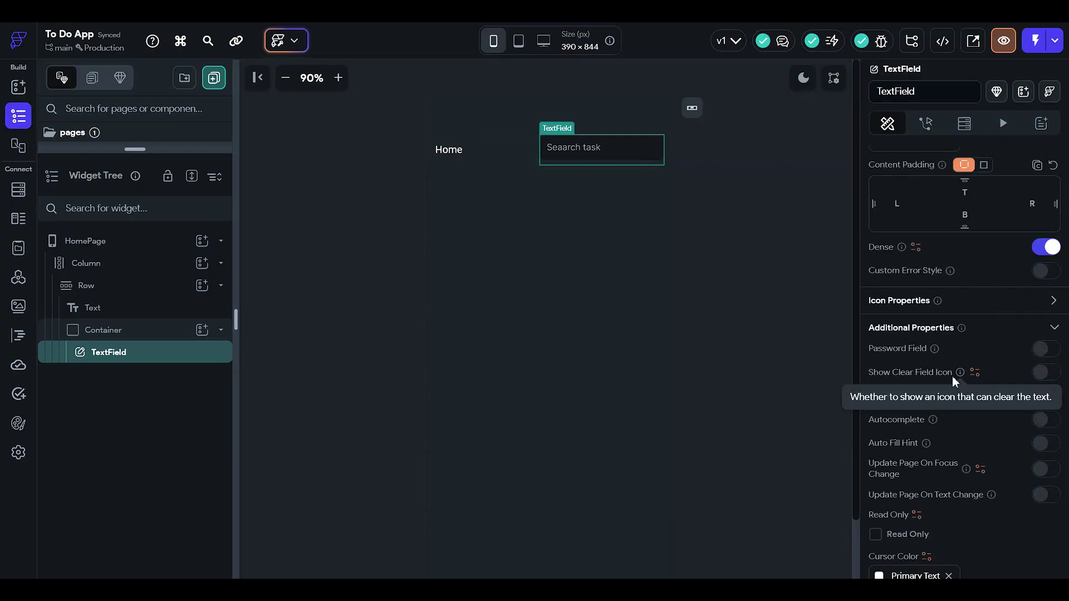
pyautogui.scroll(-3, 938, 400)
pyautogui.scroll(-5, 944, 422)
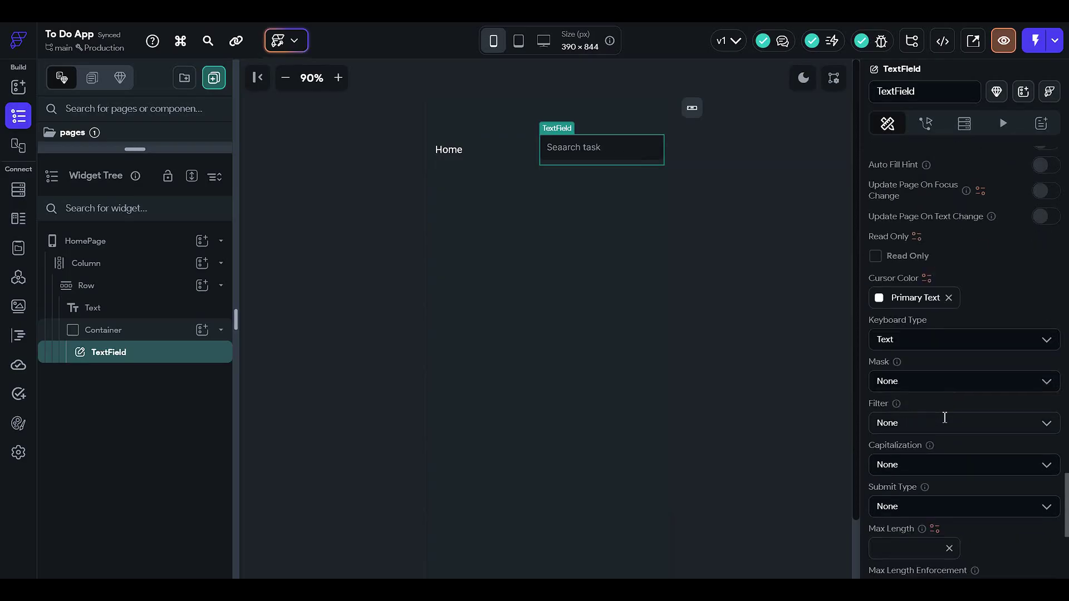
pyautogui.scroll(10, 956, 431)
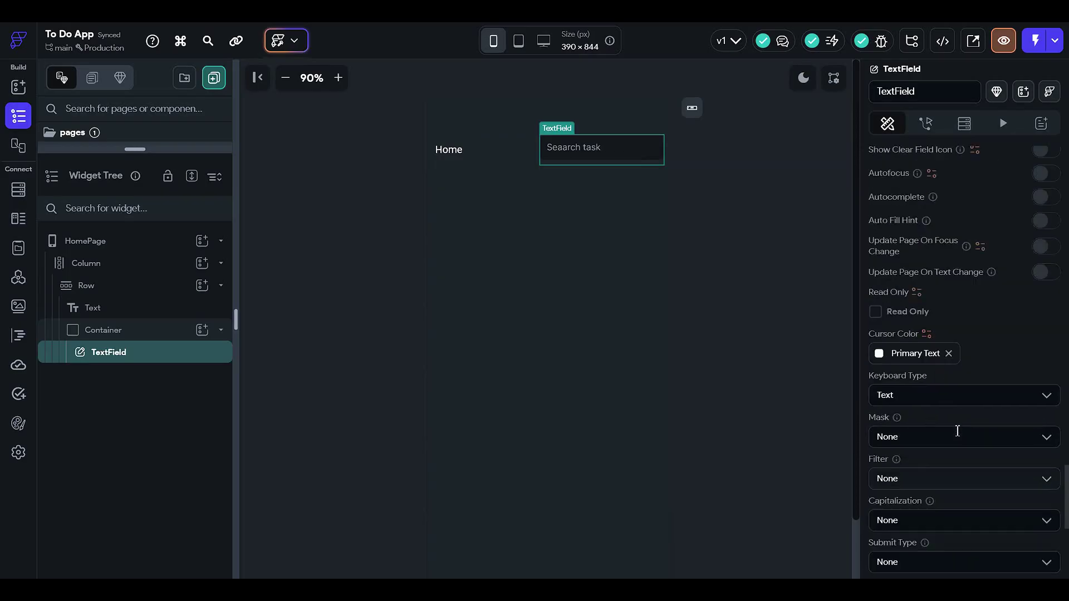
pyautogui.scroll(8, 908, 413)
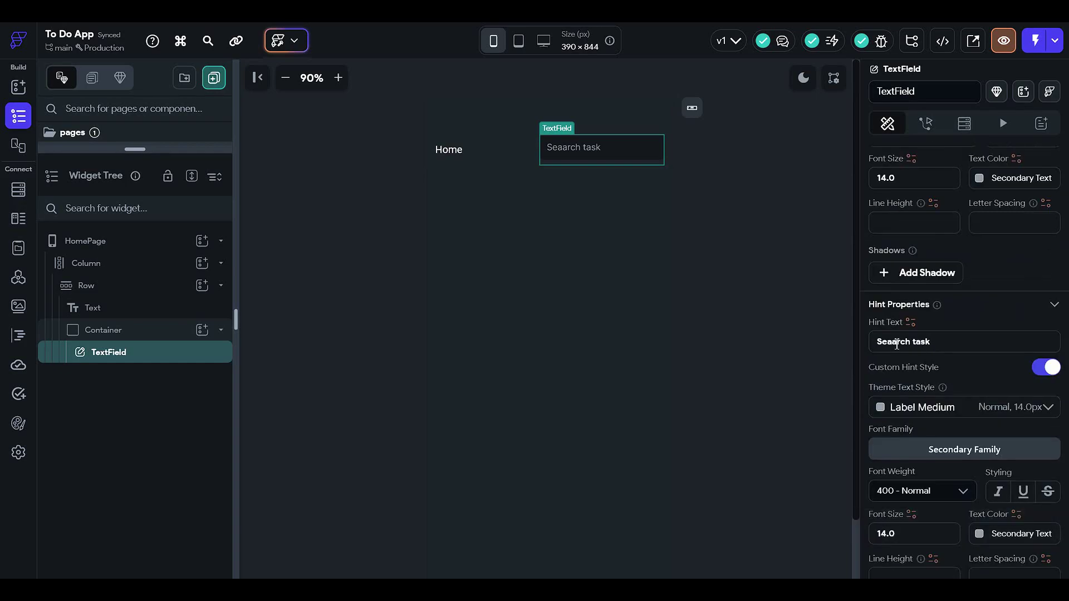
pyautogui.click(893, 342)
pyautogui.press('BackSpace')
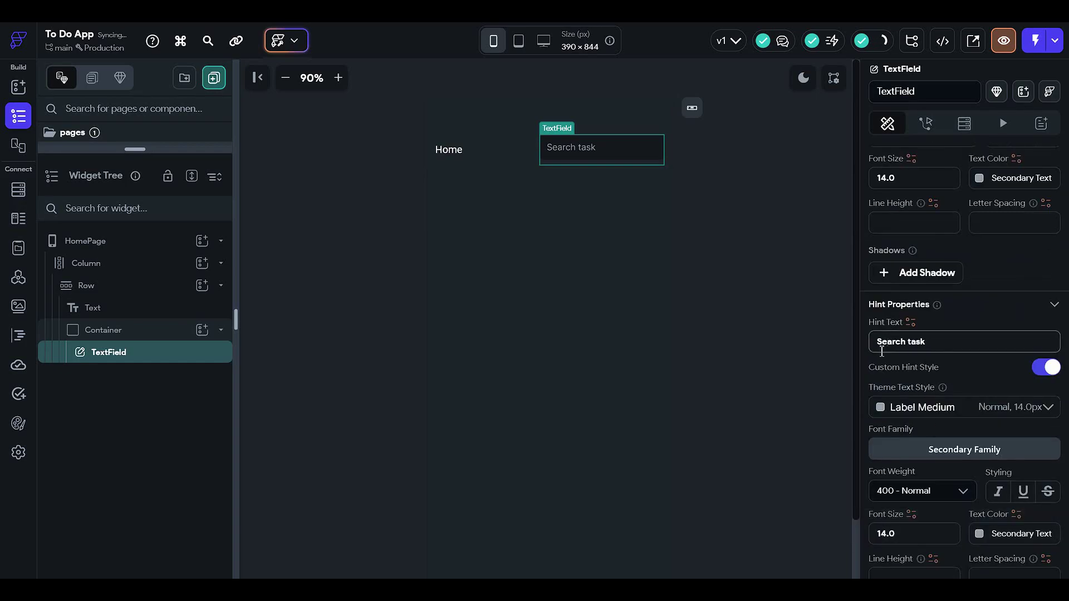
pyautogui.click(780, 297)
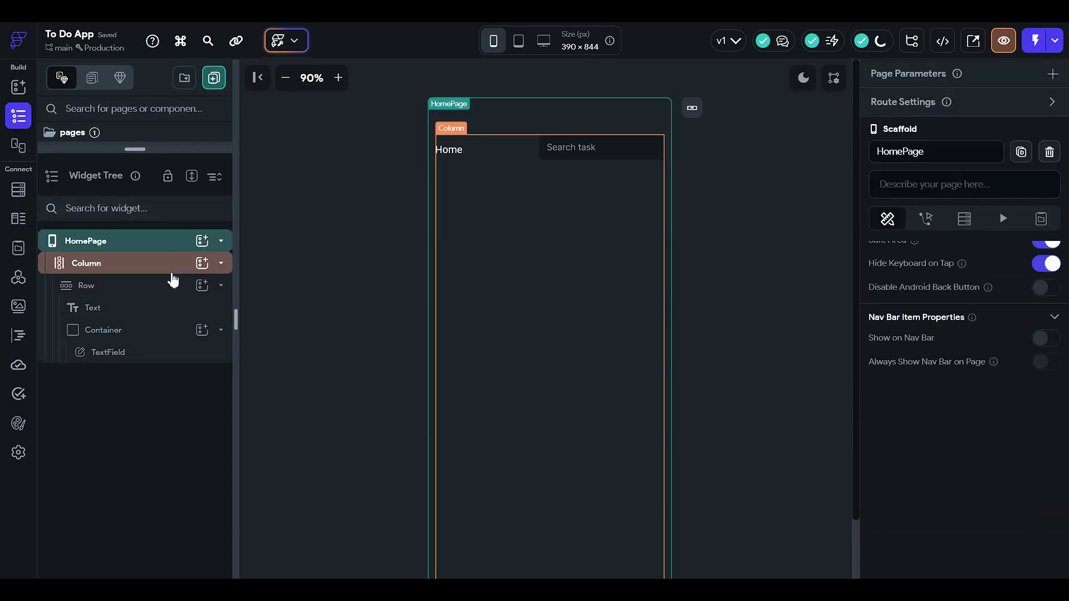
# - Review the search TextField's label, hint, input decoration and additional properties
pyautogui.click(566, 159)
pyautogui.scroll(-9, 915, 359)
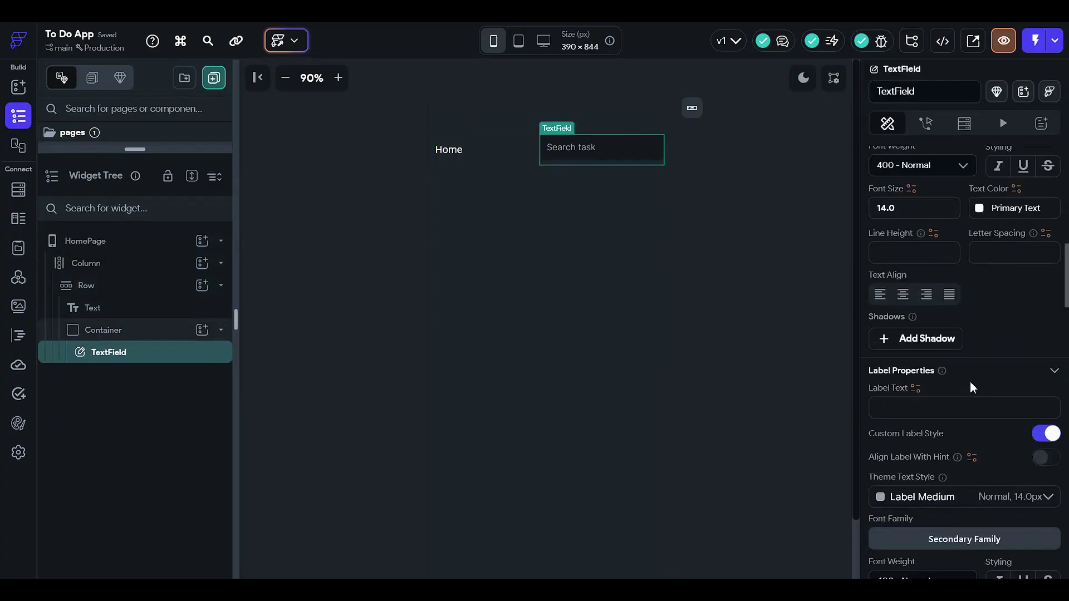
pyautogui.scroll(-1, 971, 387)
pyautogui.scroll(-7, 980, 393)
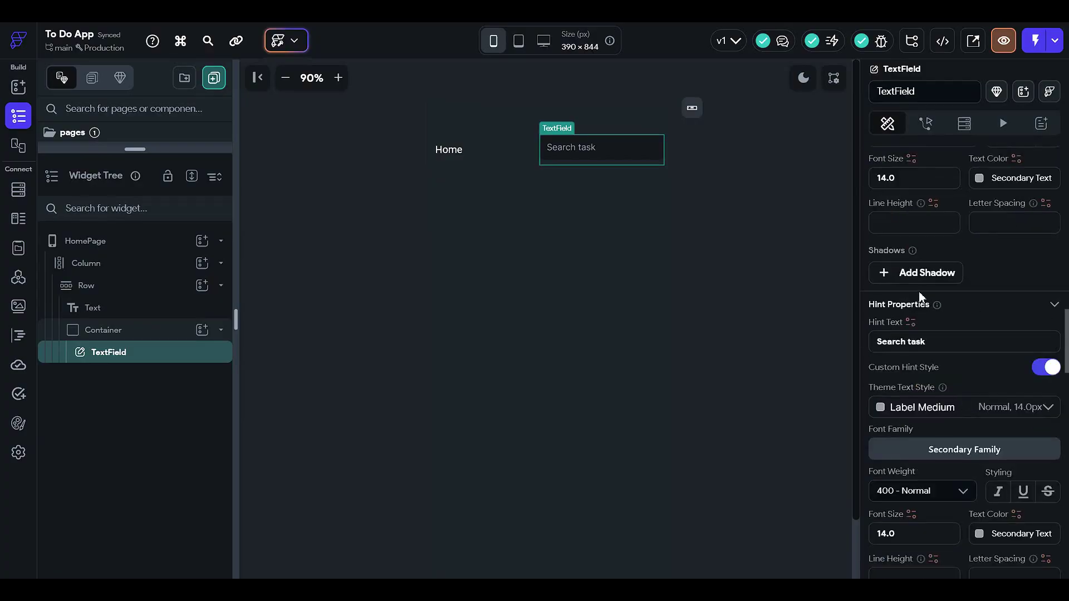
pyautogui.scroll(-1, 924, 300)
pyautogui.scroll(-2, 951, 334)
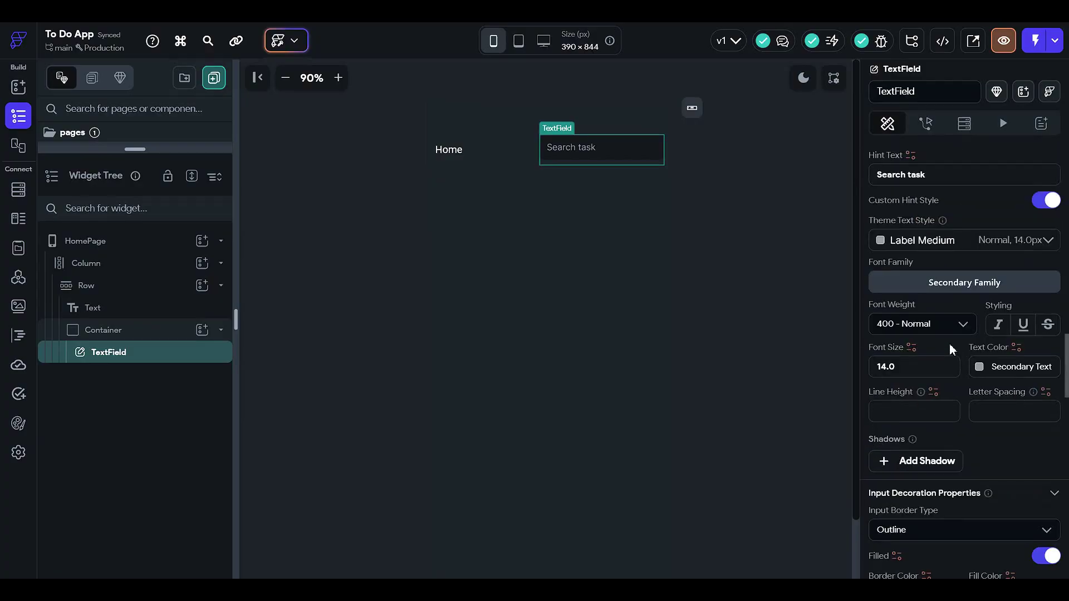
pyautogui.scroll(-4, 950, 347)
pyautogui.scroll(-2, 930, 353)
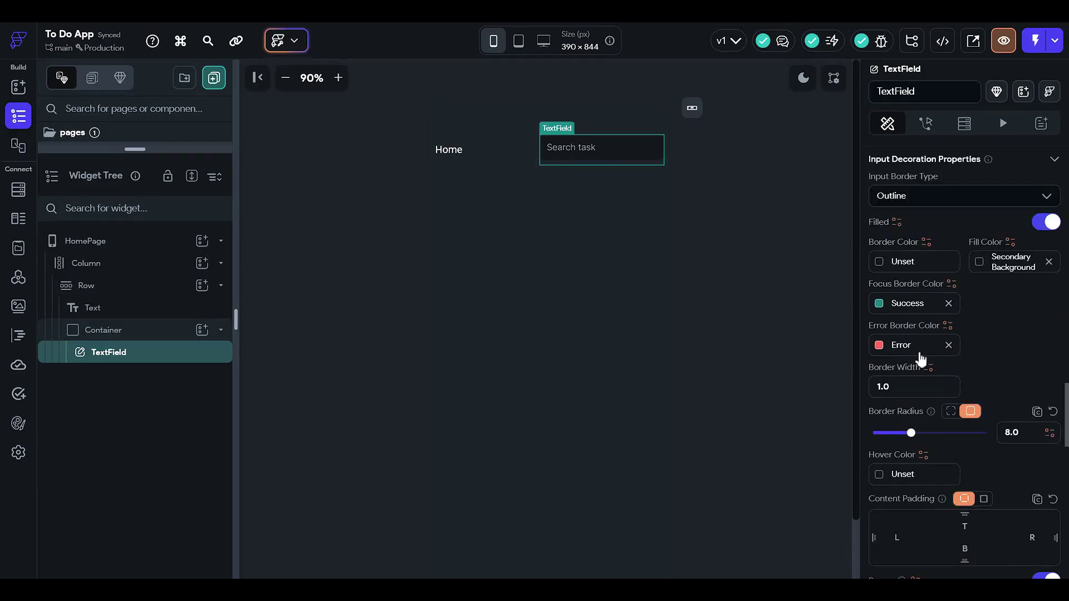
pyautogui.scroll(-4, 925, 394)
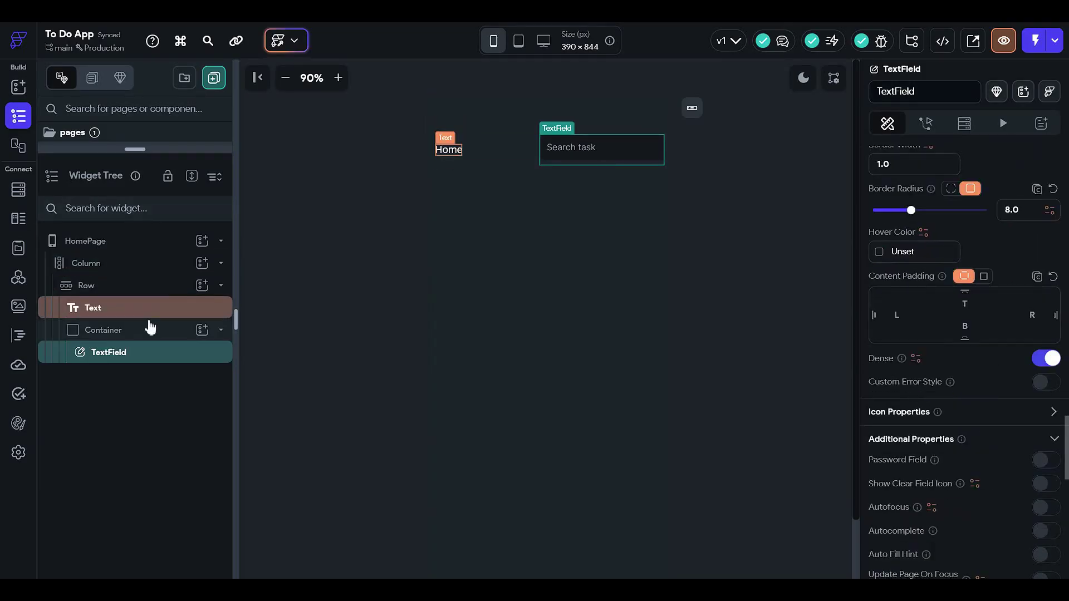
# - Nest a Row inside the header's Container and move the TextField into that Row by cutting and pasting it
pyautogui.click(164, 336)
pyautogui.click(199, 331)
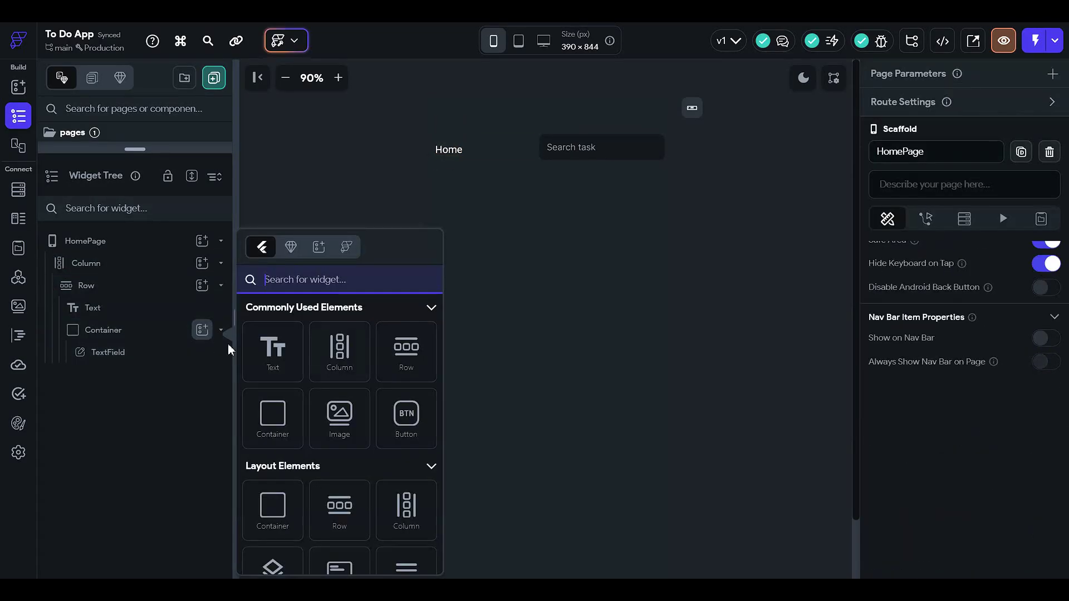
pyautogui.click(129, 353)
pyautogui.click(133, 357)
pyautogui.hotkey('ctrl', 'x')
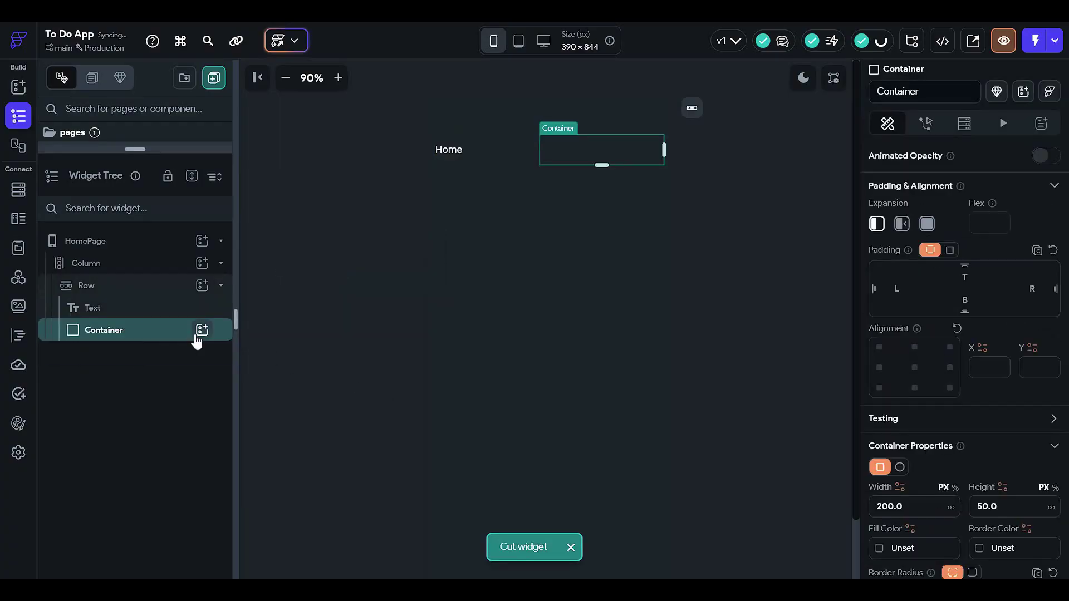
pyautogui.click(210, 330)
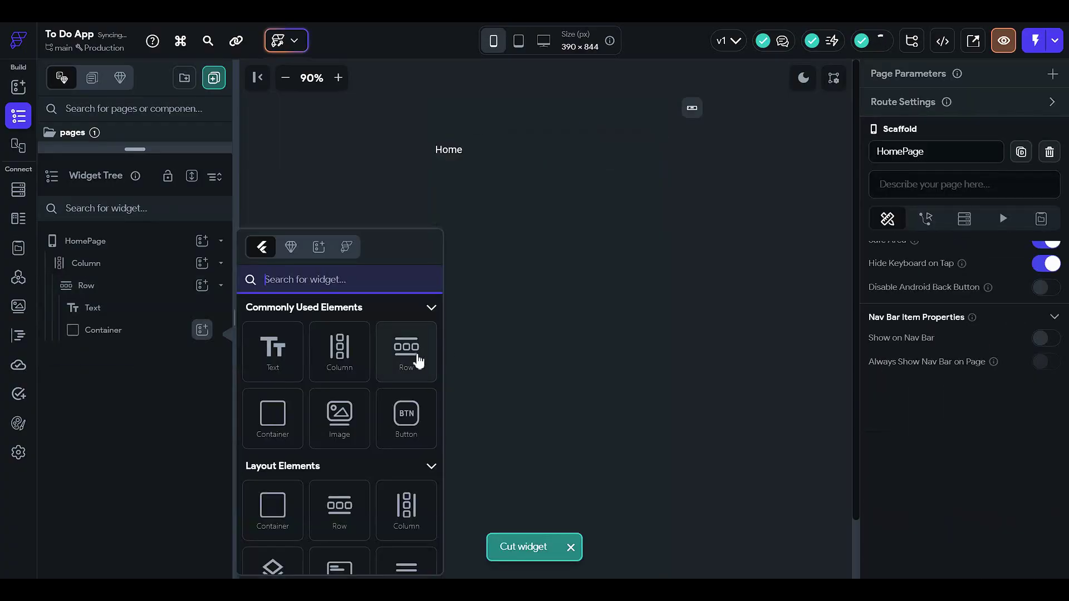
pyautogui.moveTo(419, 361); pyautogui.dragTo(415, 362)
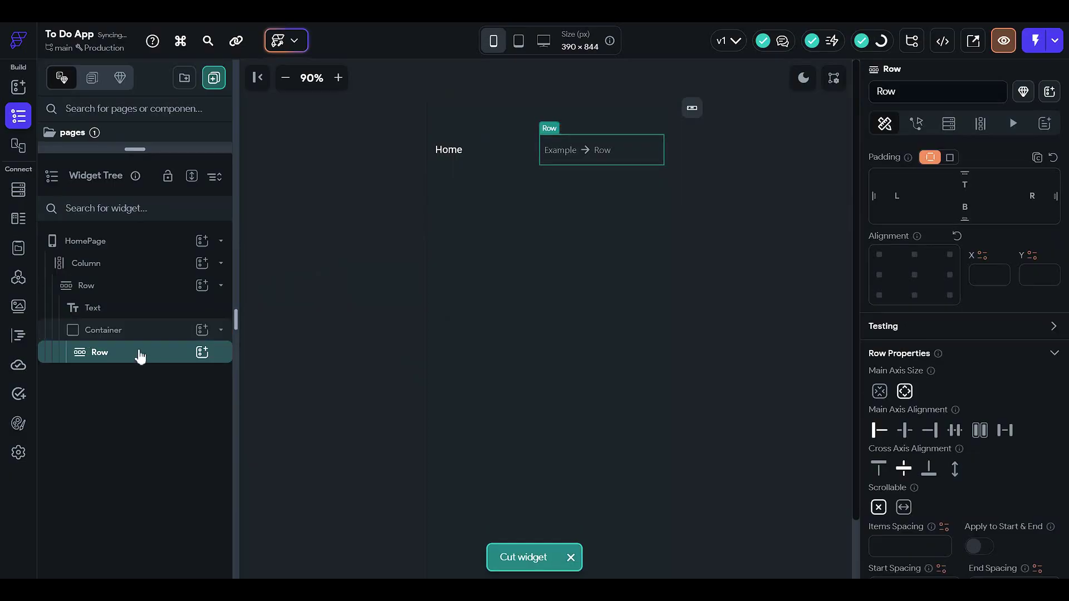
pyautogui.hotkey('ctrl', 'v')
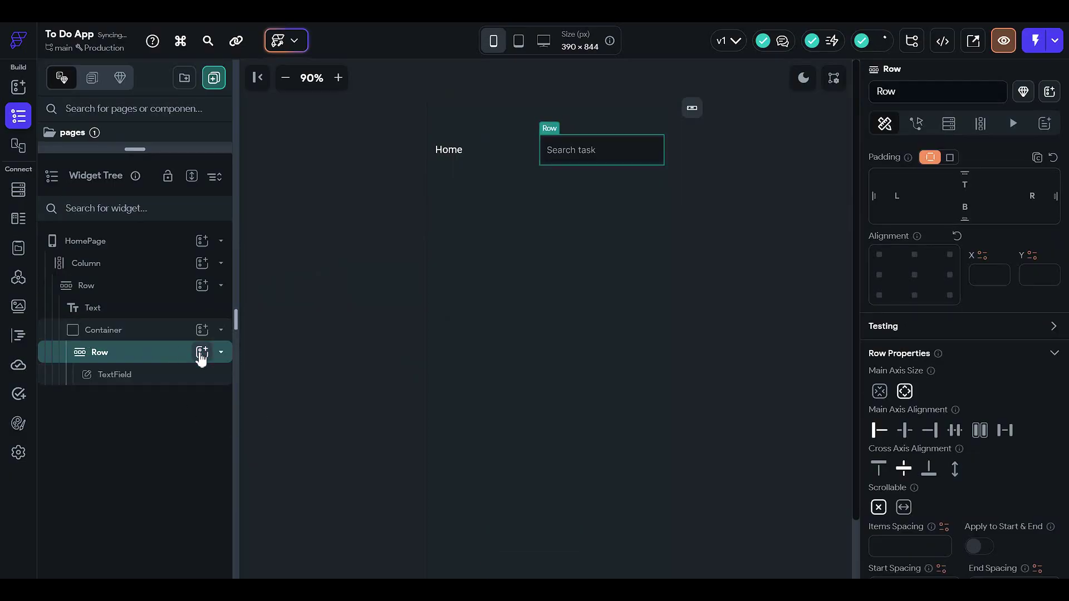
# - Add an Icon widget after the TextField in the Container's inner Row
pyautogui.click(202, 352)
pyautogui.write('icon')
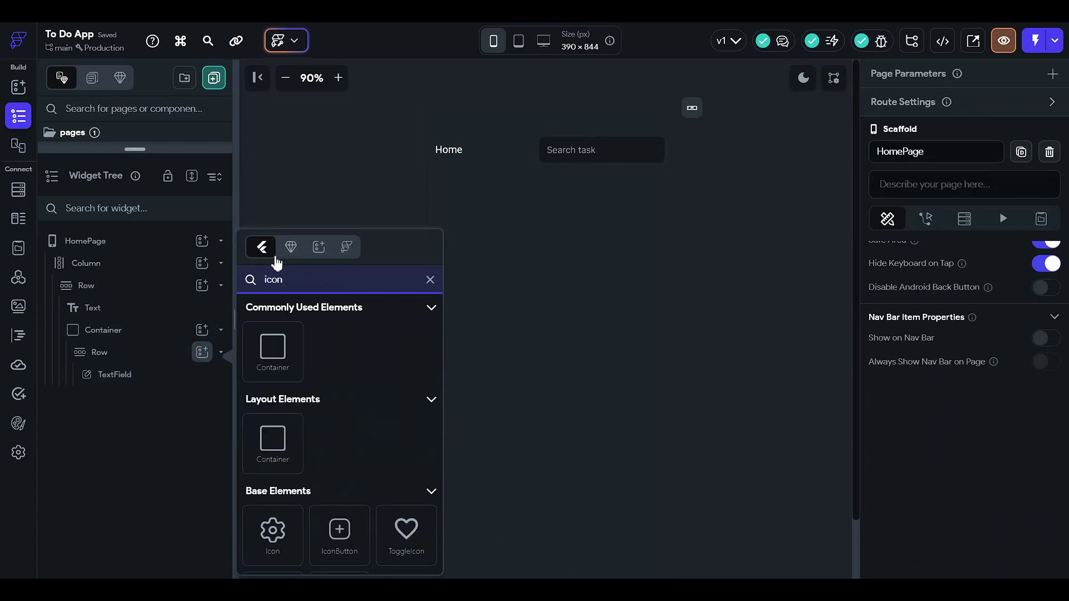
pyautogui.click(266, 548)
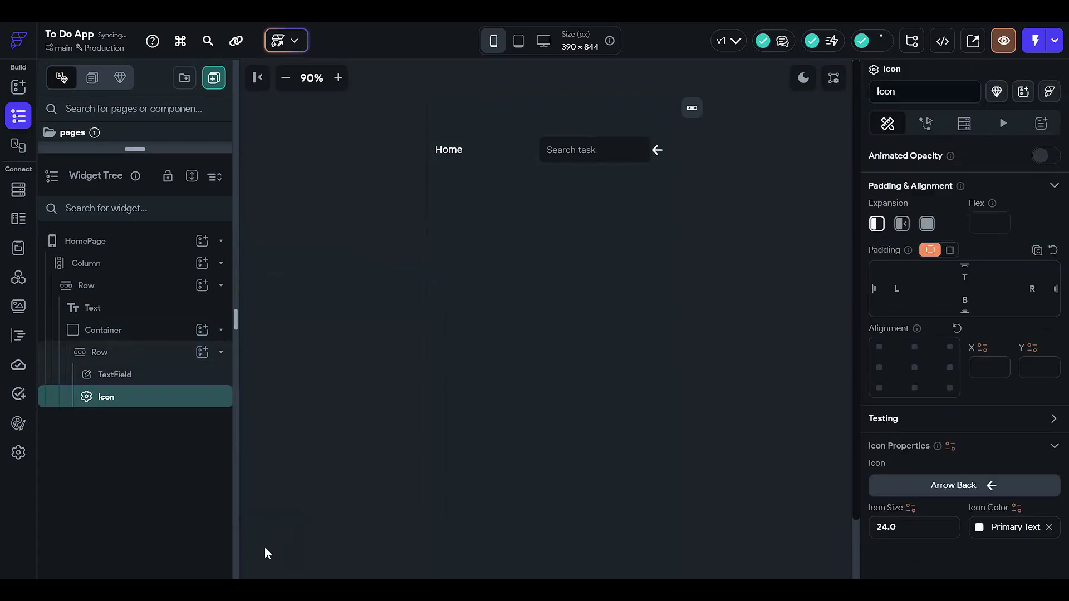
# - Change the new Icon's symbol to the Material Search magnifying glass, found by searching for "search"
pyautogui.scroll(-3, 906, 358)
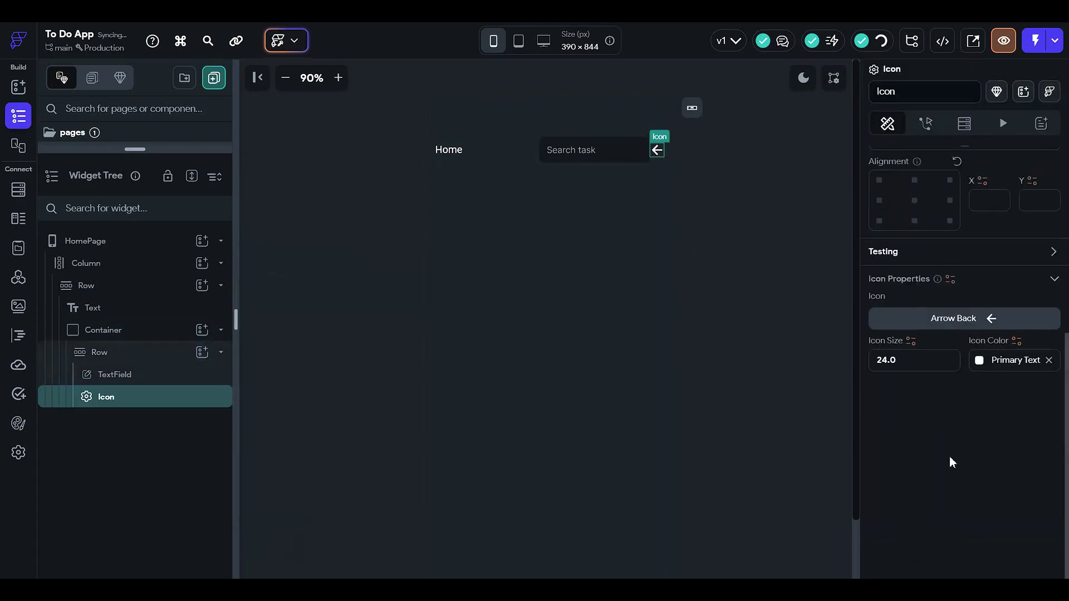
pyautogui.click(920, 322)
pyautogui.write('s')
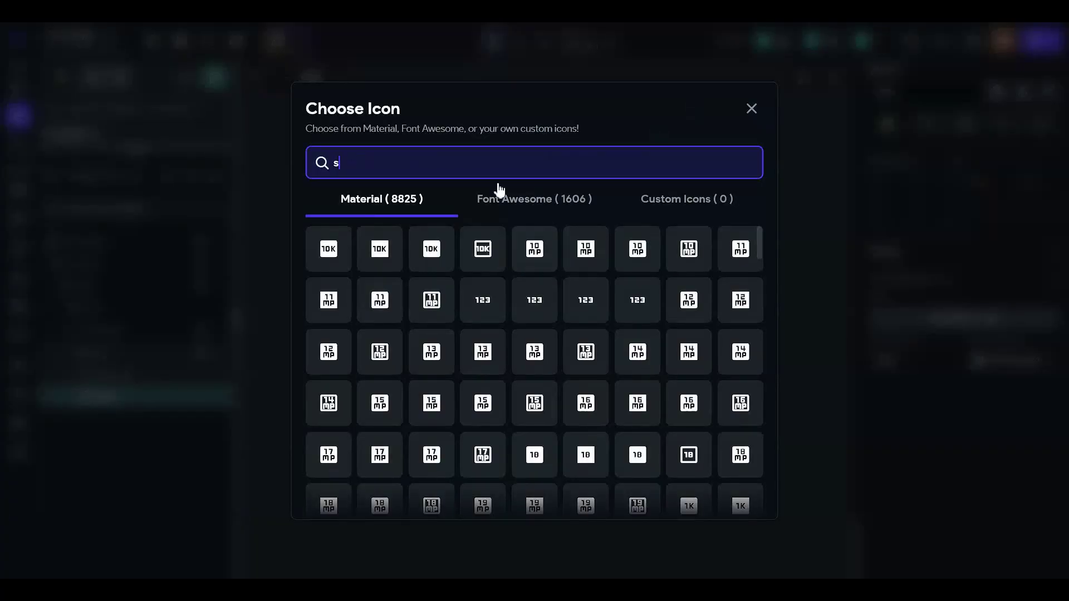
pyautogui.write('earch')
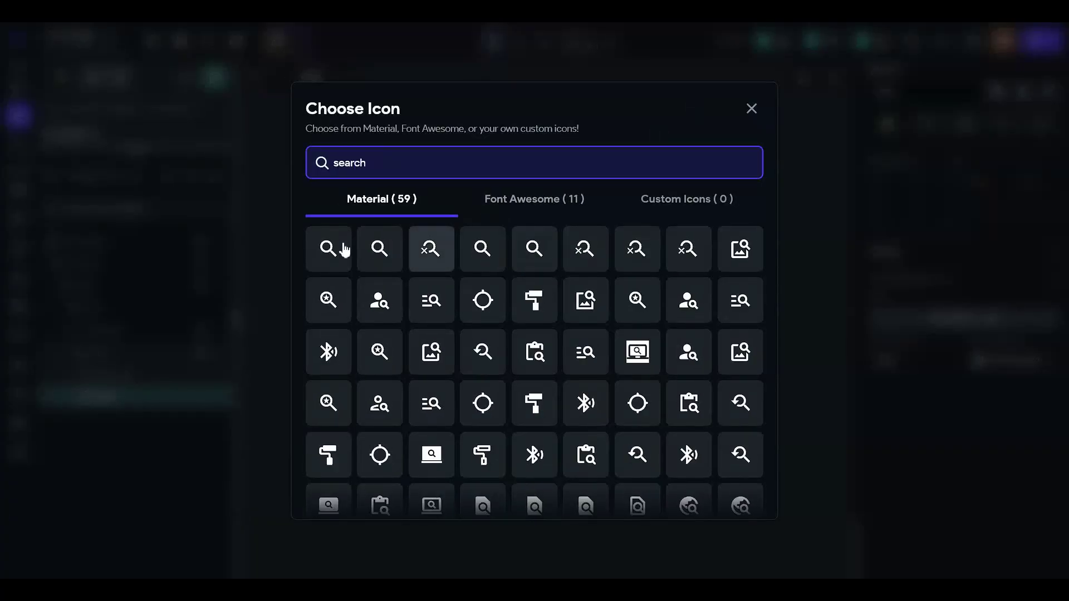
pyautogui.click(329, 249)
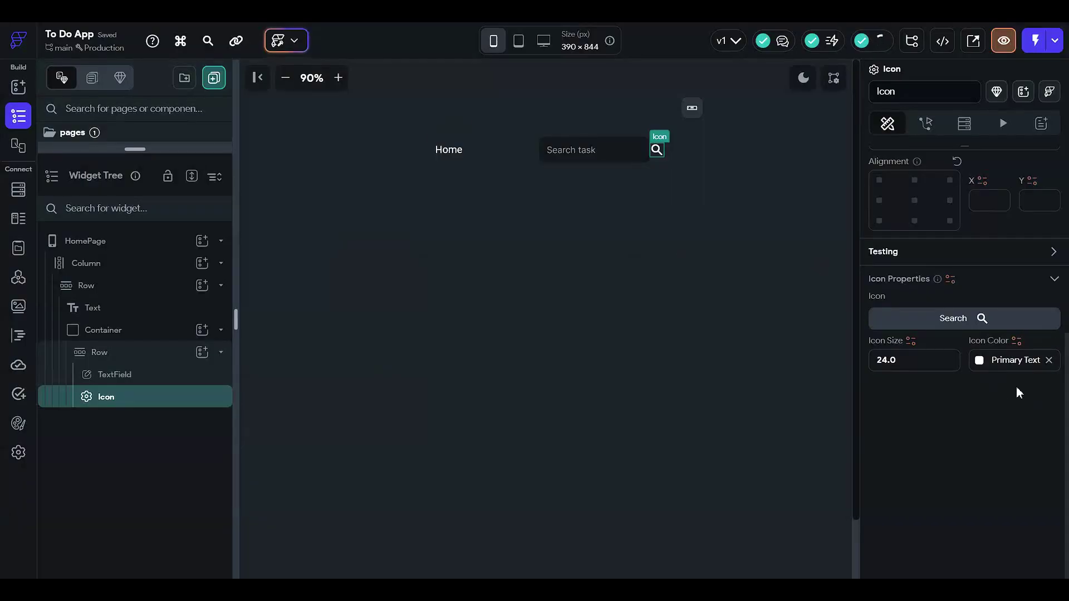
# - Set the search icon's color to the Secondary Text theme color
pyautogui.click(980, 361)
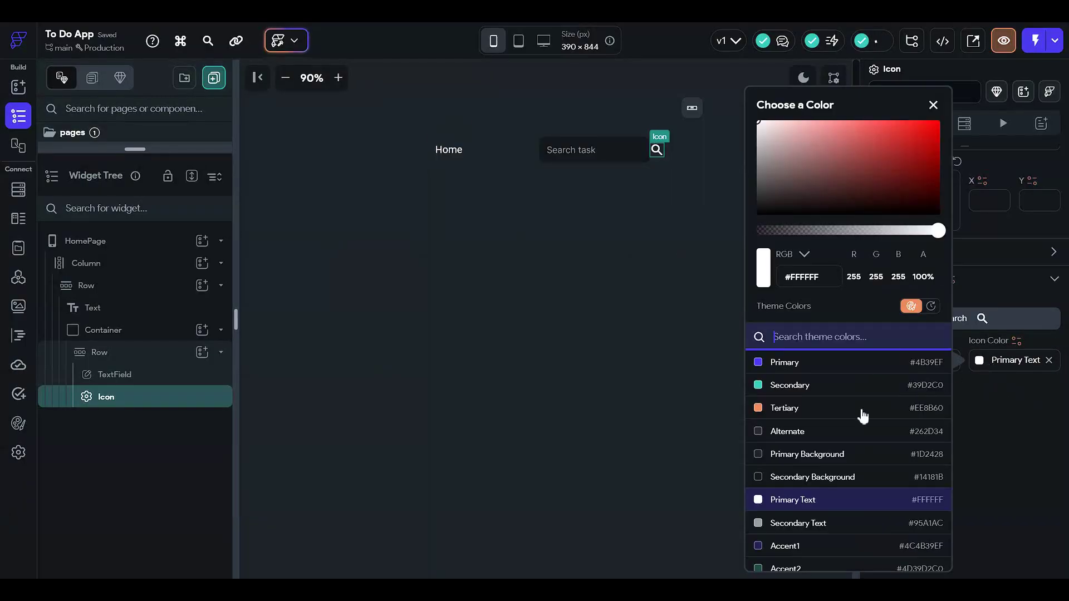
pyautogui.click(837, 524)
pyautogui.click(1011, 458)
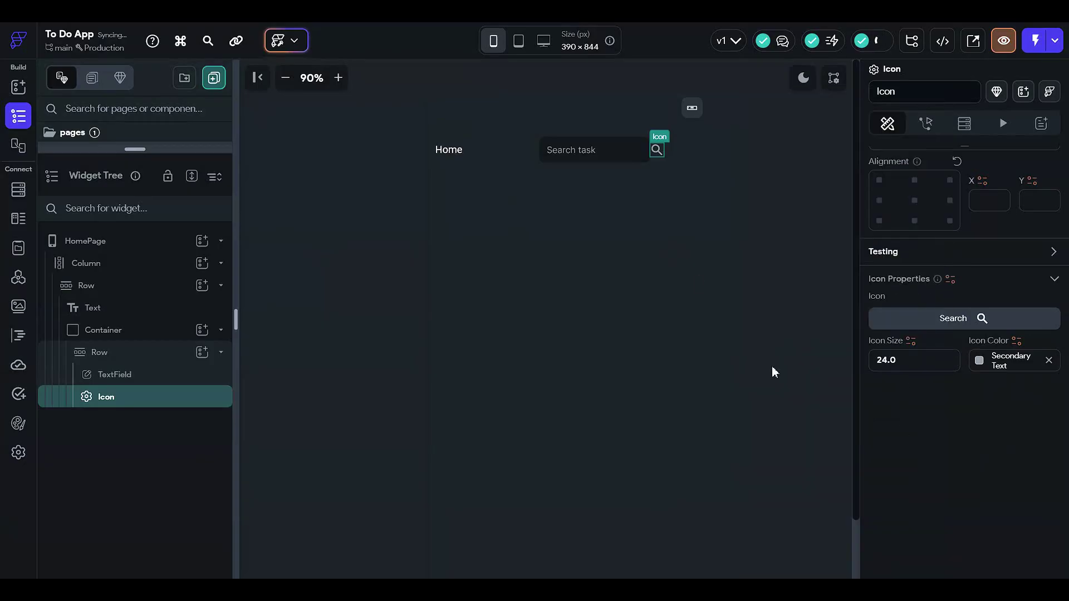
pyautogui.click(746, 202)
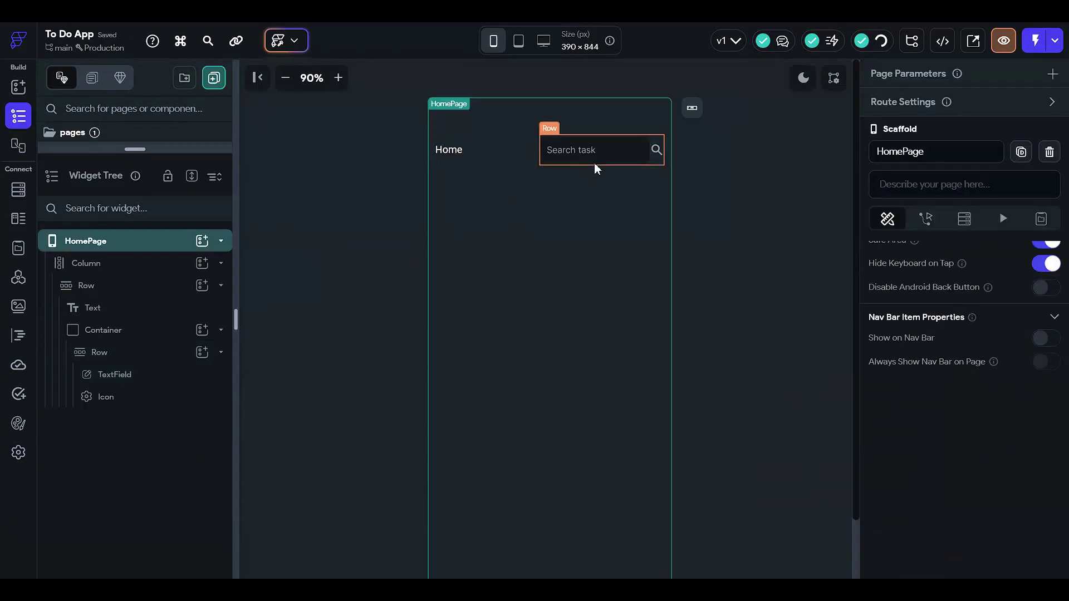
# - Change the header's Home text to "To Do List"
pyautogui.click(443, 149)
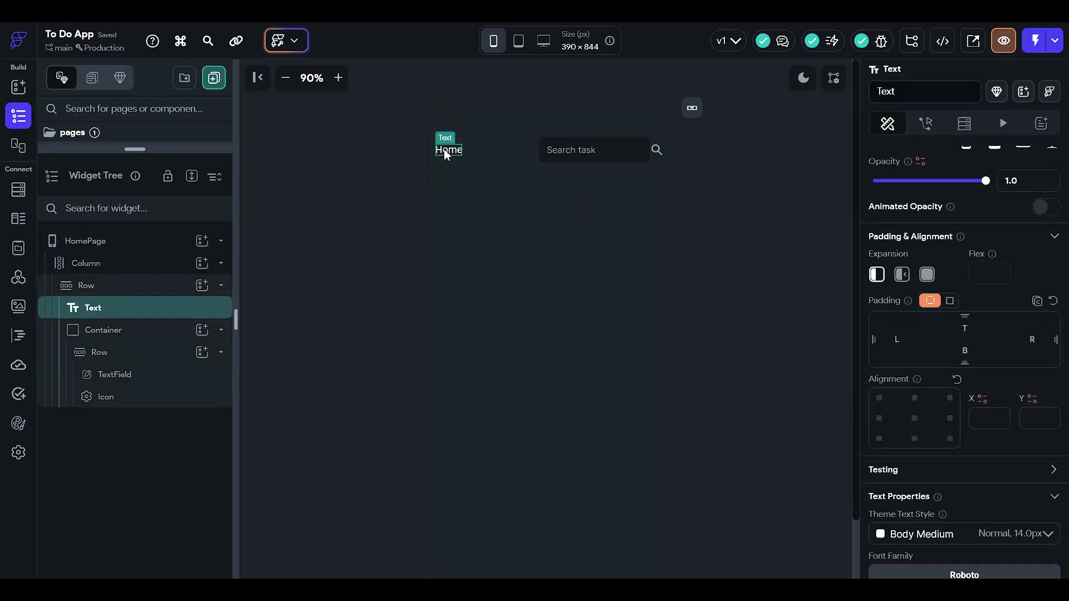
pyautogui.scroll(3, 914, 217)
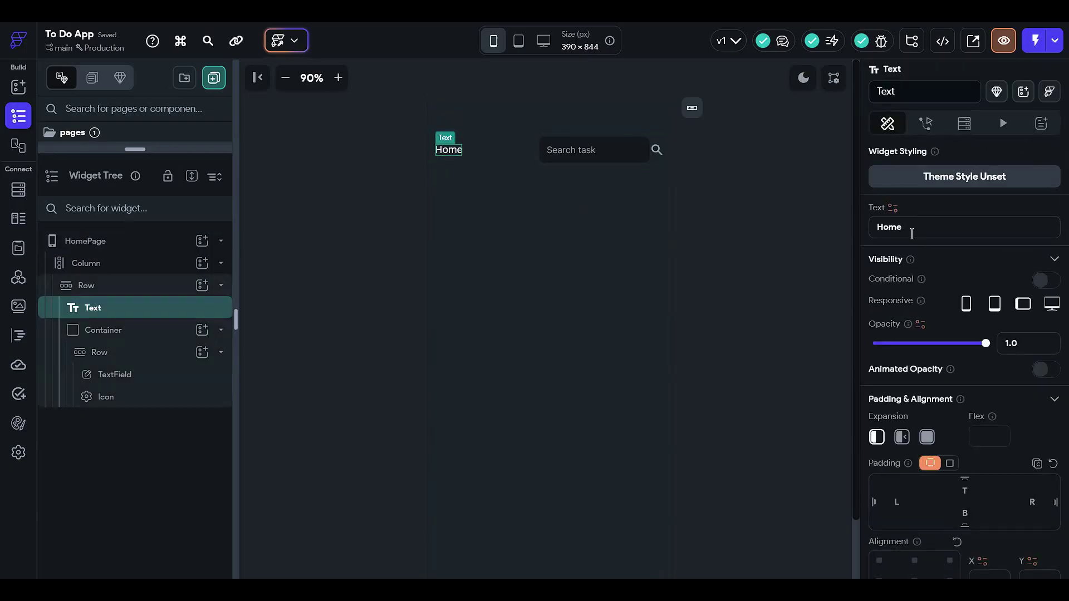
pyautogui.doubleClick(913, 237)
pyautogui.write('T')
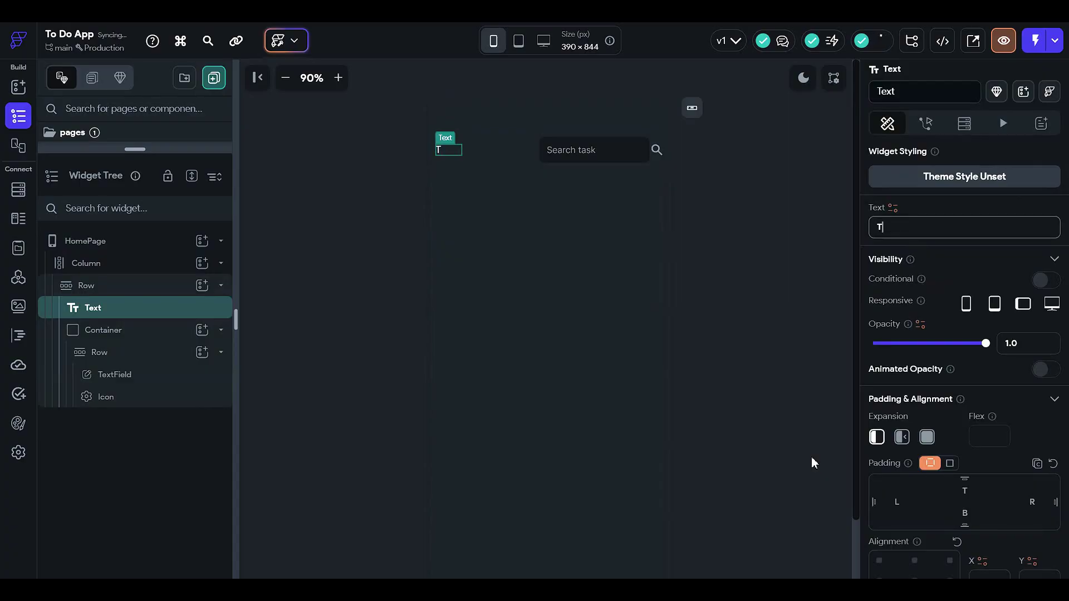
pyautogui.write('o Do List')
pyautogui.click(820, 335)
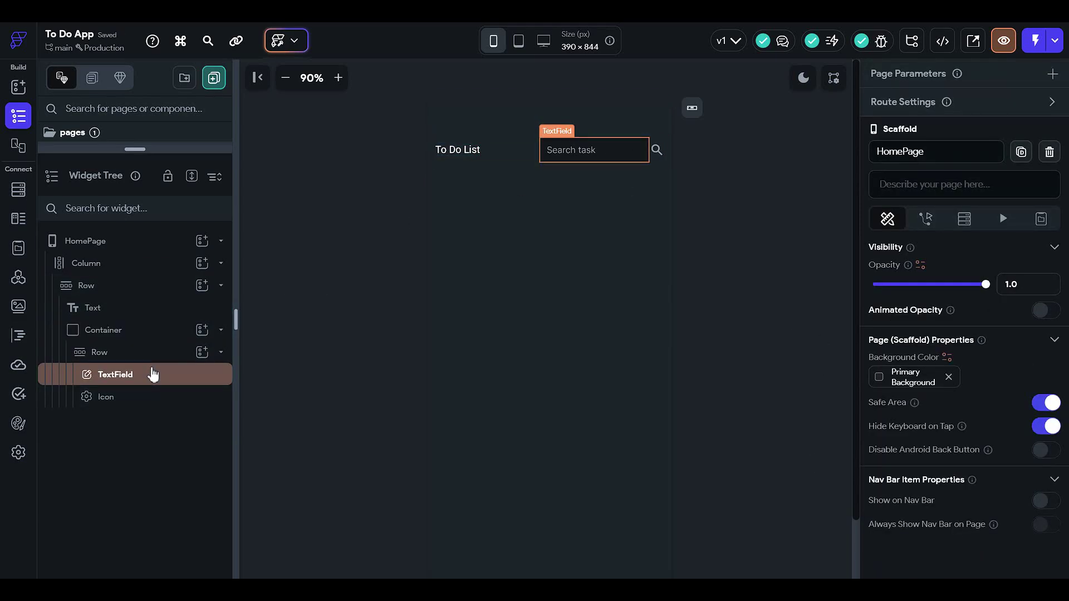
# - Collapse the header Row in the widget tree and add a Container to the Column below it
pyautogui.click(136, 328)
pyautogui.click(161, 287)
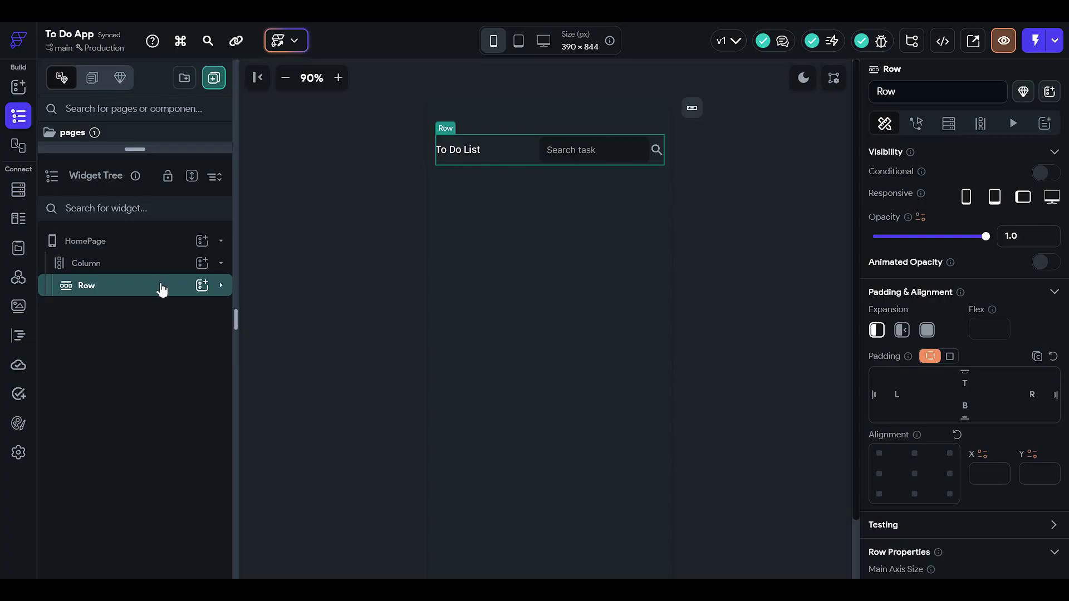
pyautogui.click(200, 232)
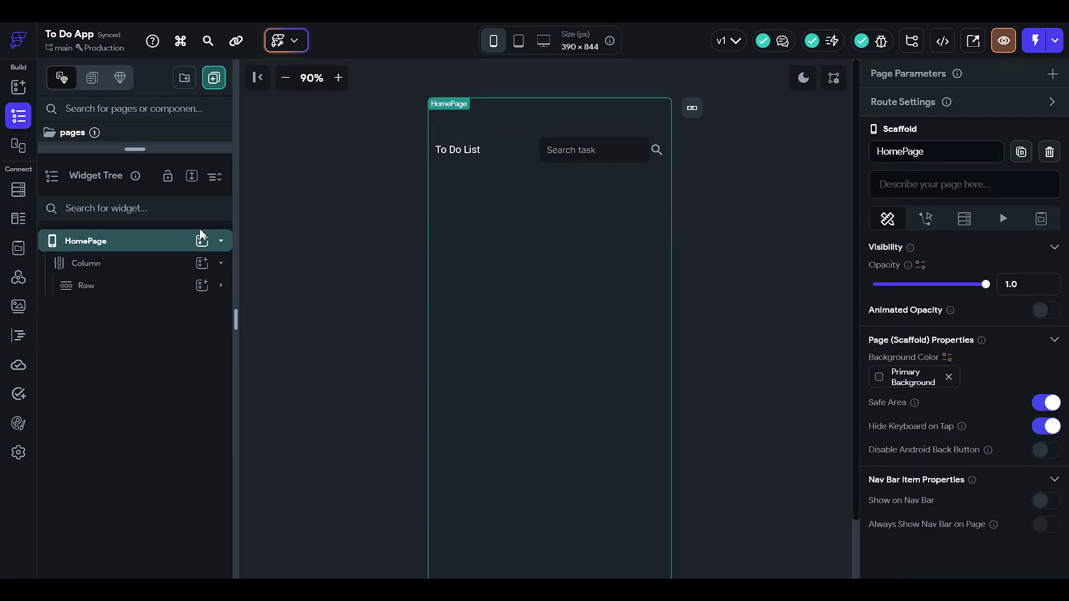
pyautogui.click(184, 264)
pyautogui.click(203, 264)
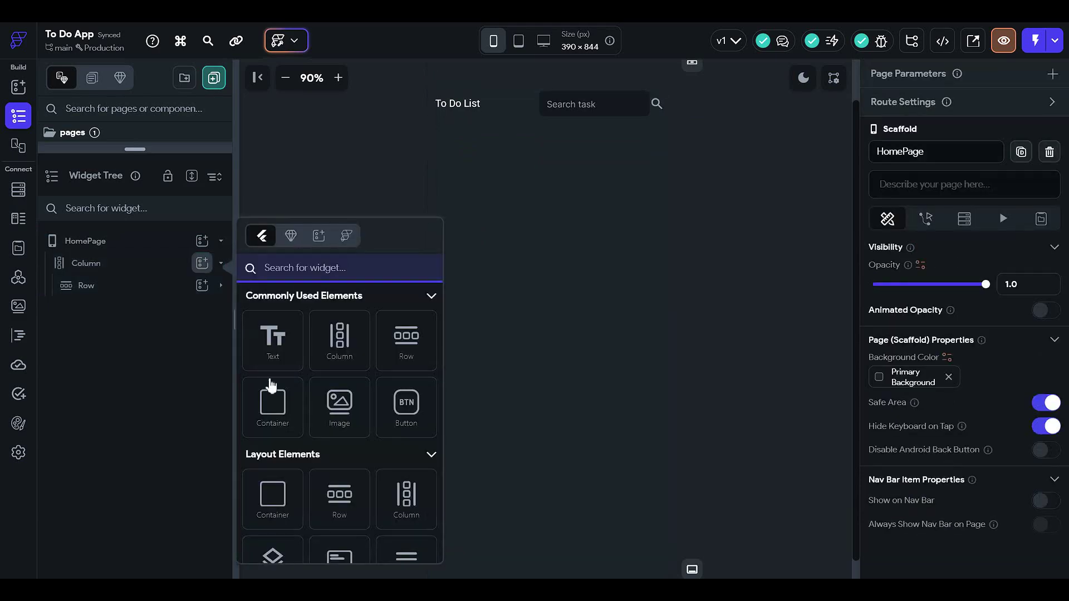
pyautogui.click(273, 423)
# - Set the new Container's width to 100% and its height to 60 px
pyautogui.scroll(-6, 907, 362)
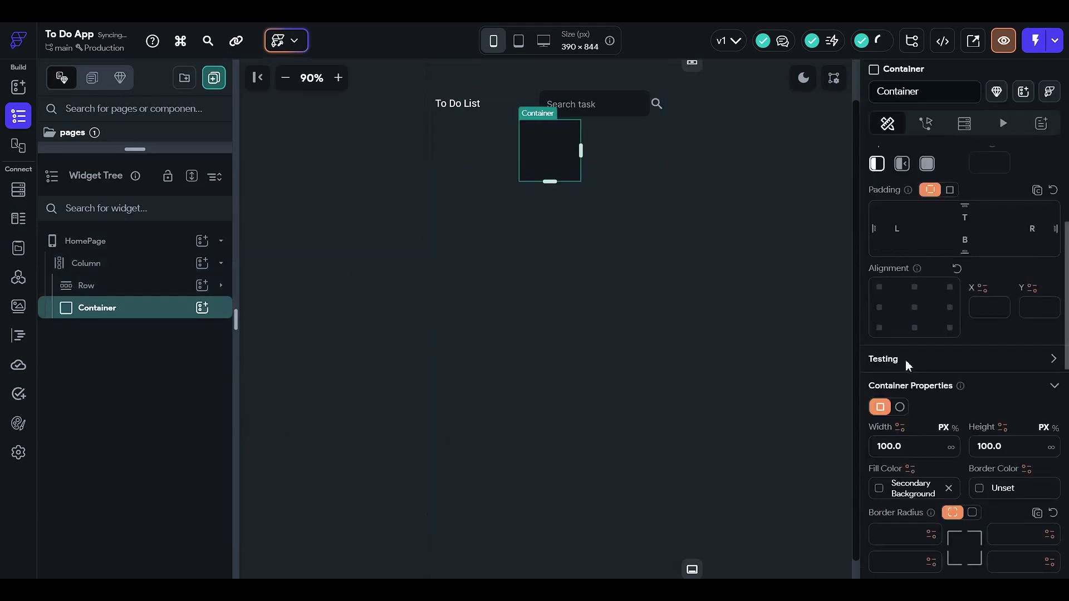
pyautogui.click(955, 317)
pyautogui.click(916, 346)
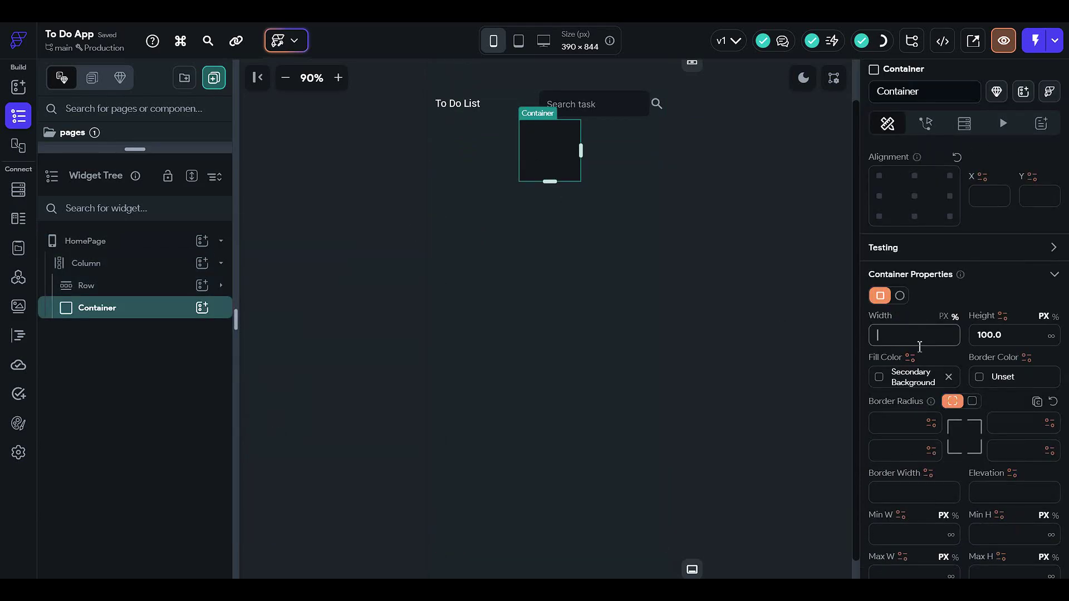
pyautogui.write('100')
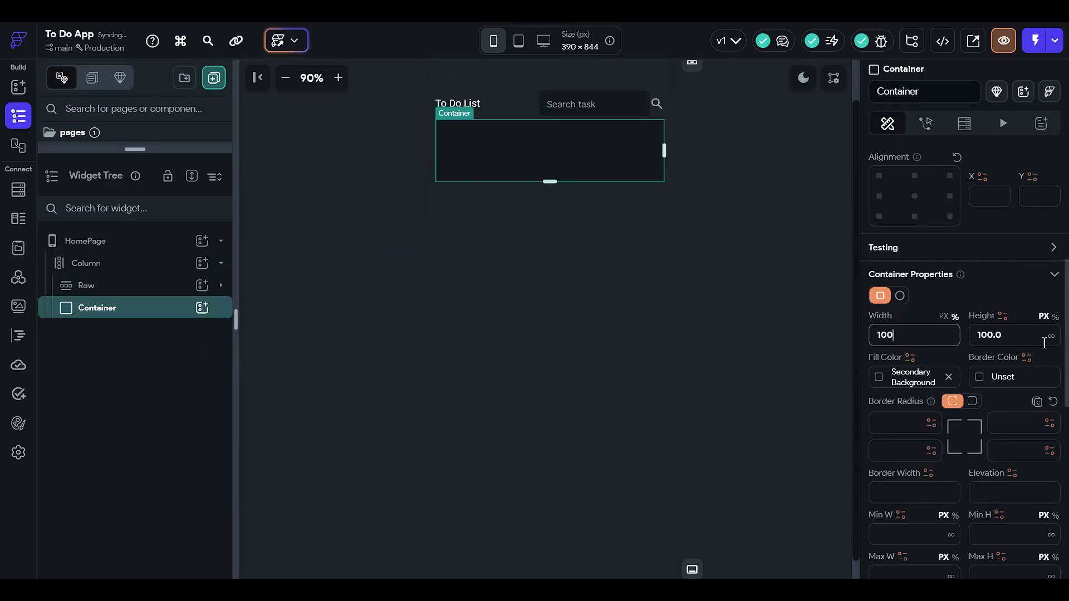
pyautogui.press('Tab')
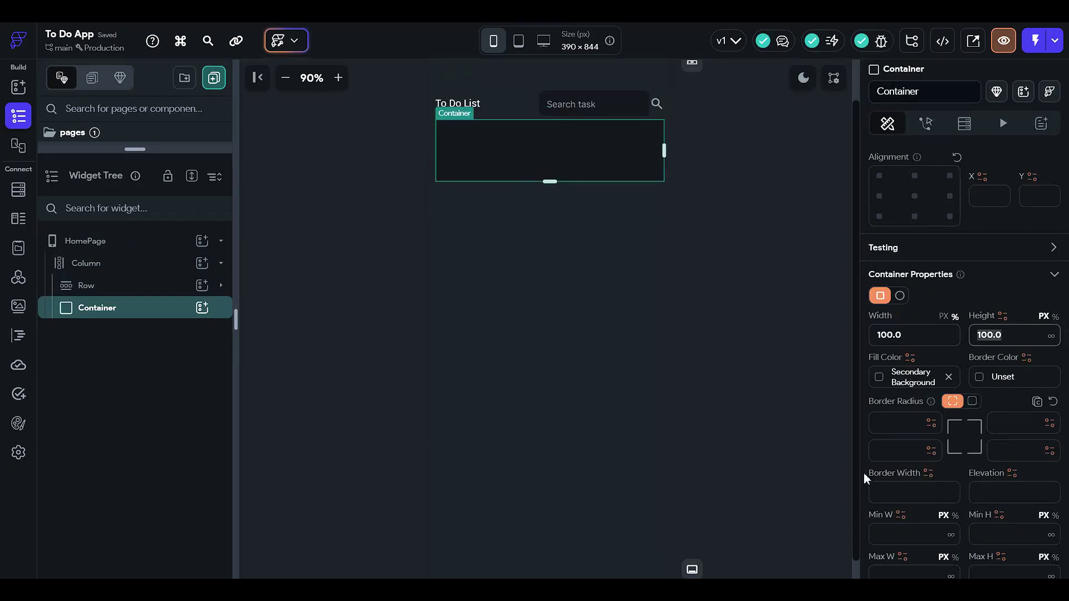
pyautogui.write('70')
pyautogui.scroll(2, 921, 405)
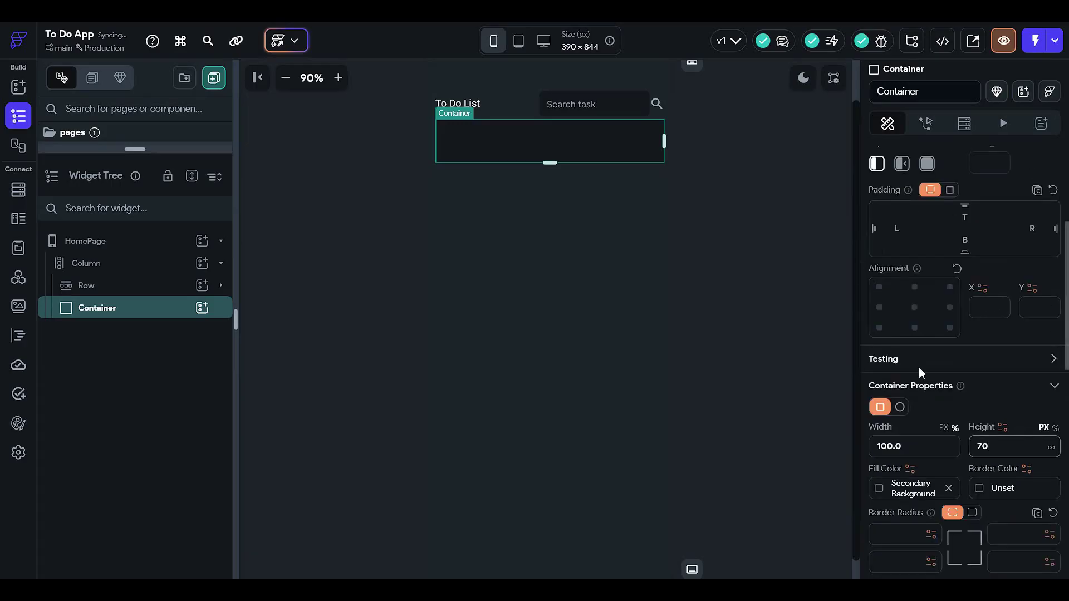
pyautogui.doubleClick(1014, 447)
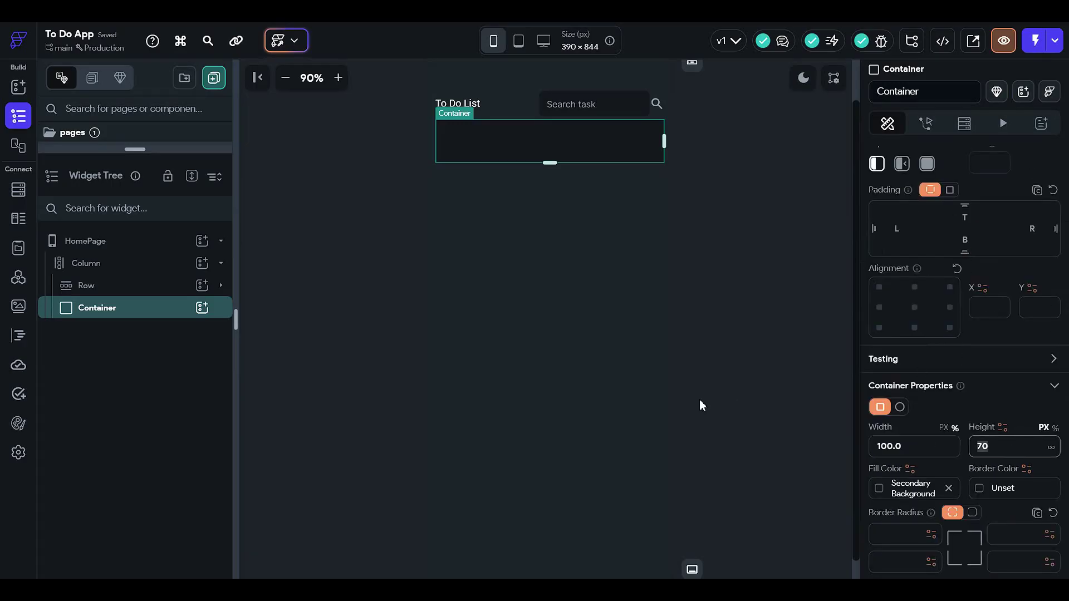
pyautogui.write('60')
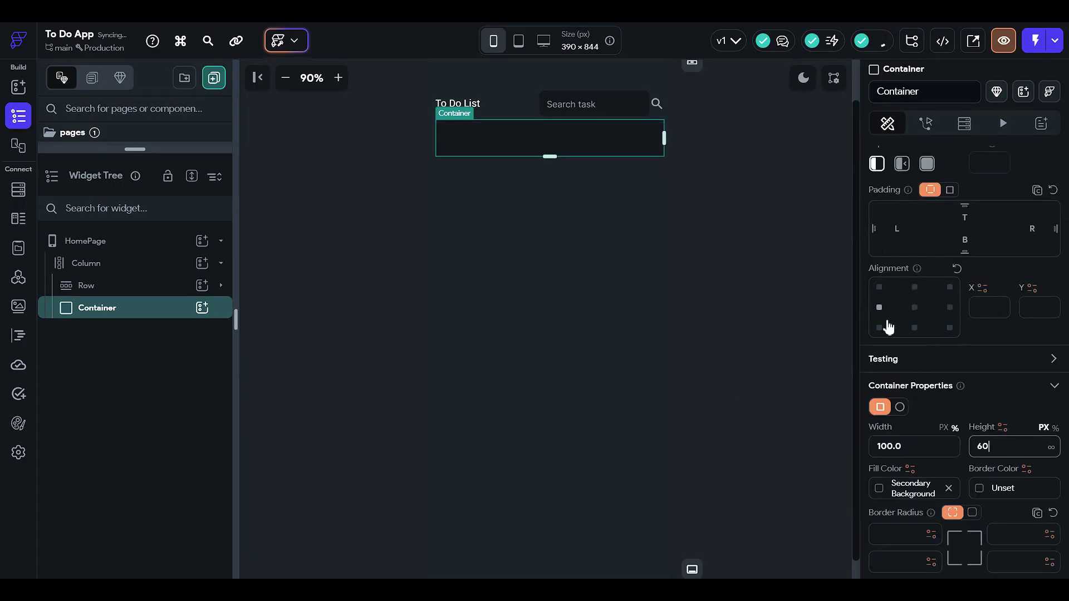
# - Give the Container below the header a top padding of 12 and a uniform border radius of 18 on all corners
pyautogui.scroll(2, 957, 265)
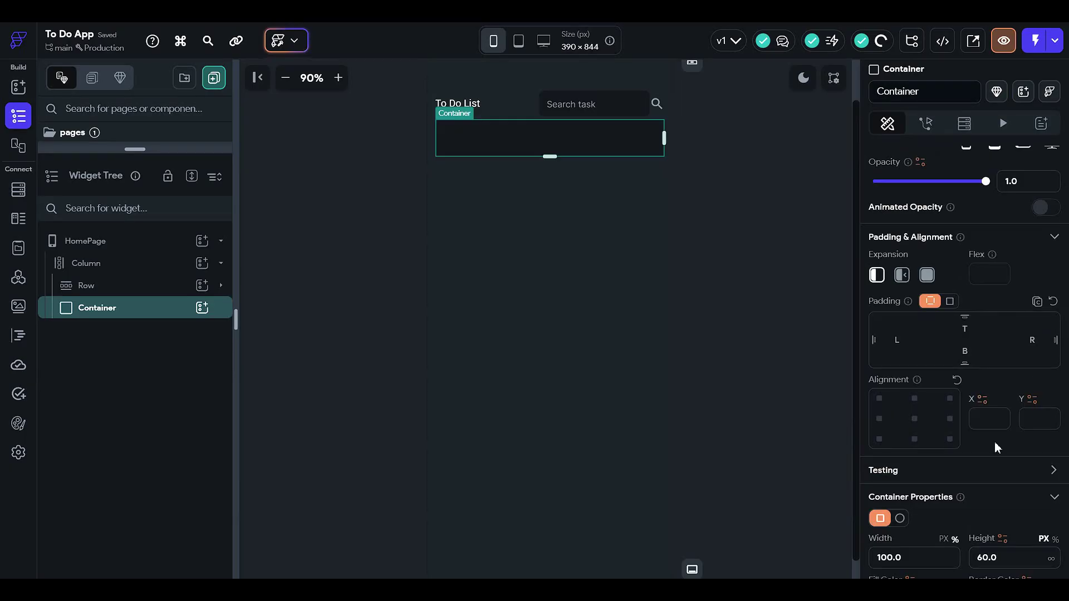
pyautogui.click(804, 227)
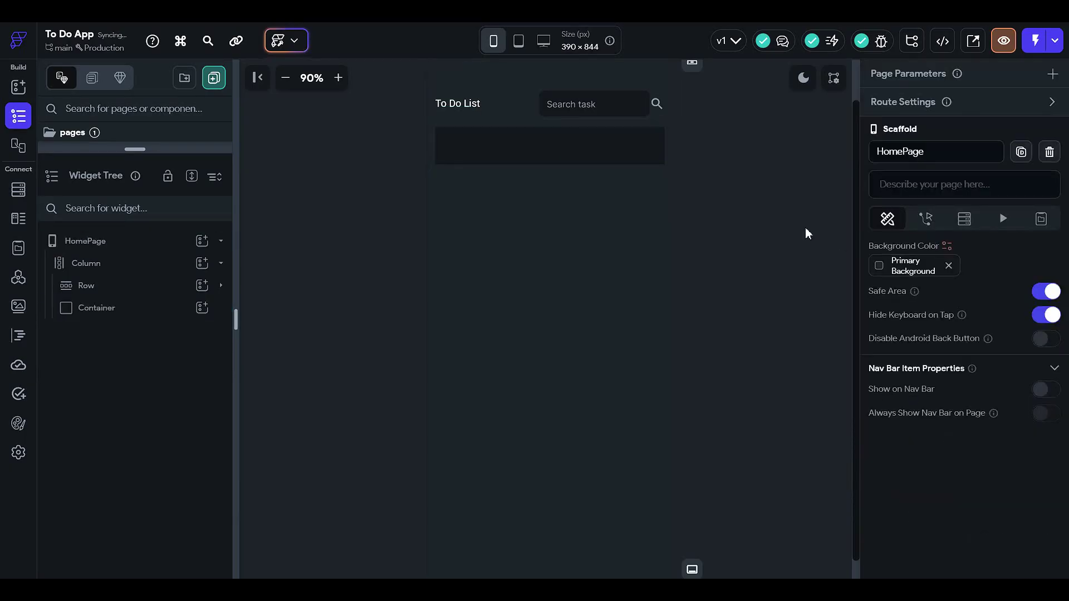
pyautogui.click(491, 156)
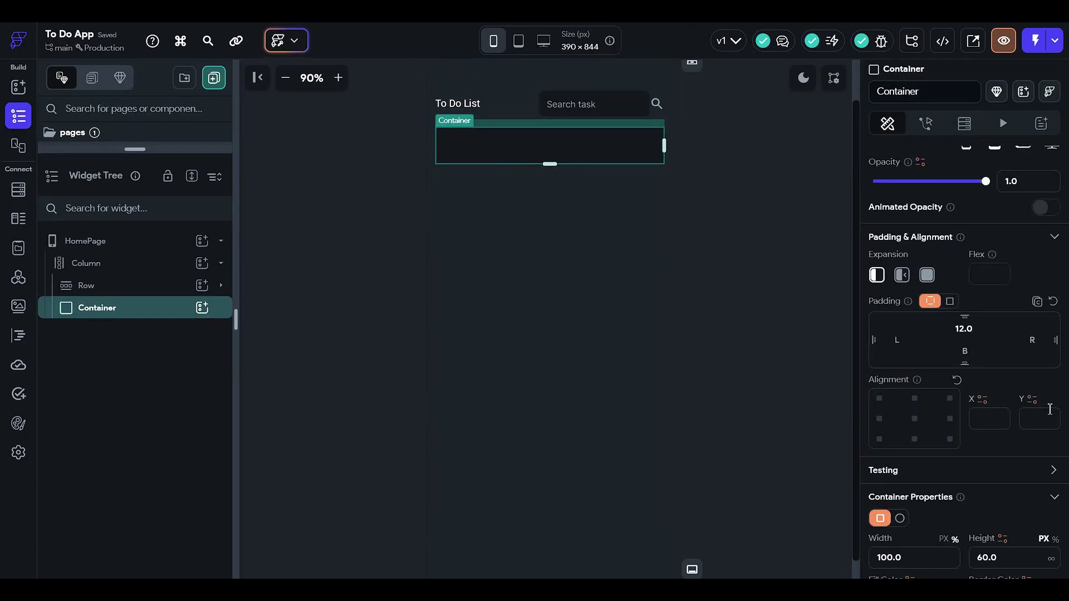
pyautogui.scroll(-4, 1049, 409)
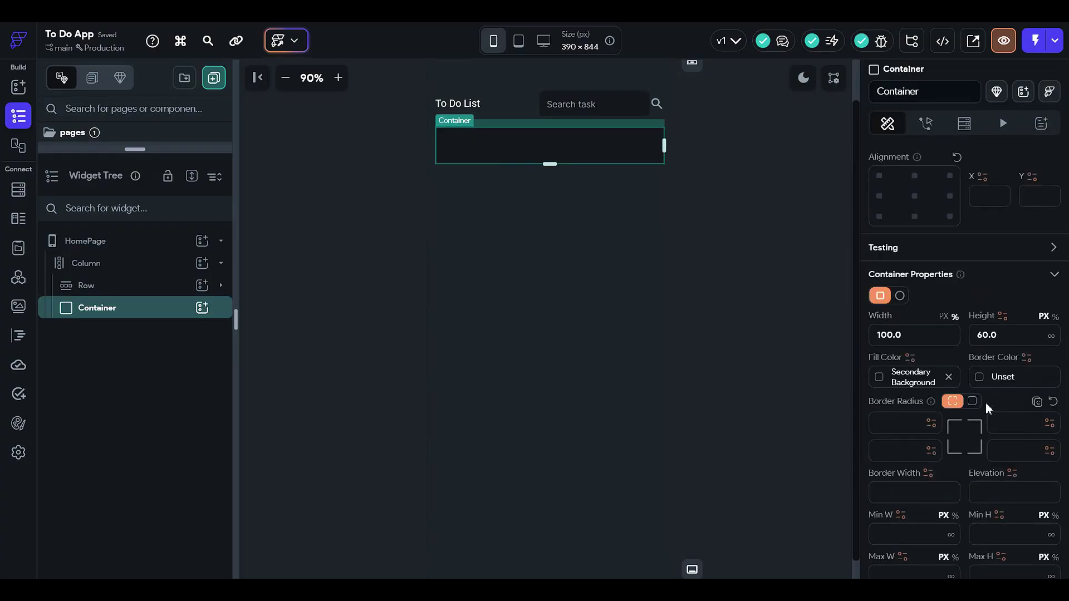
pyautogui.click(975, 403)
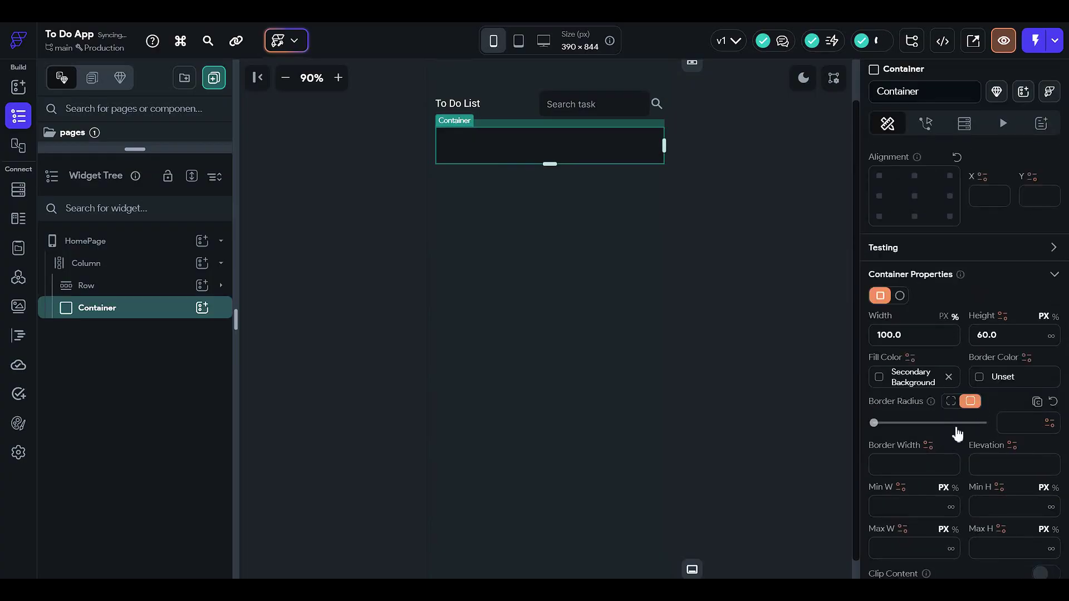
pyautogui.click(958, 424)
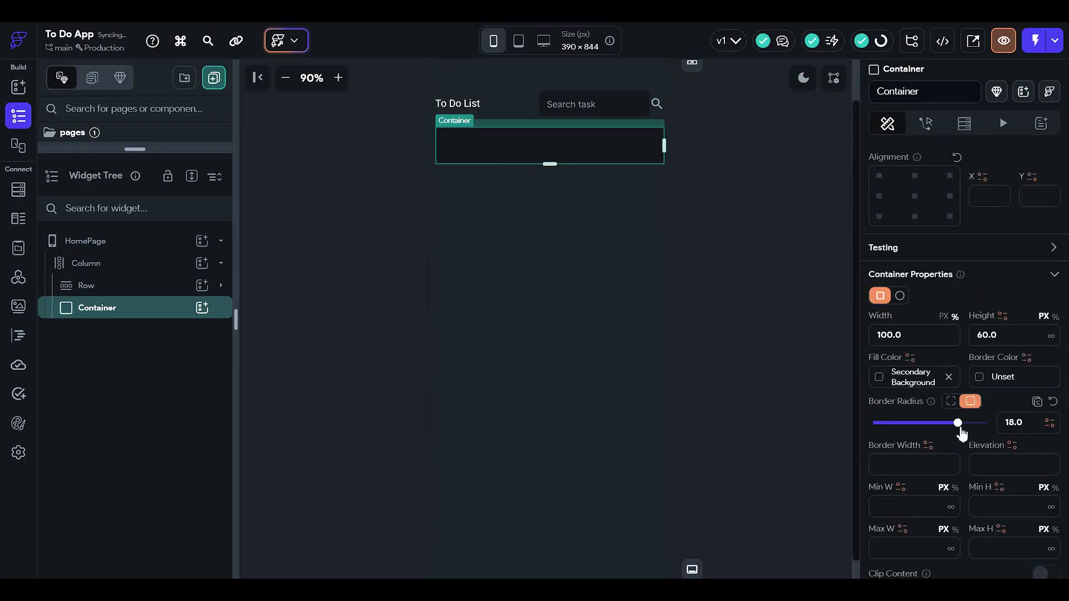
pyautogui.click(693, 225)
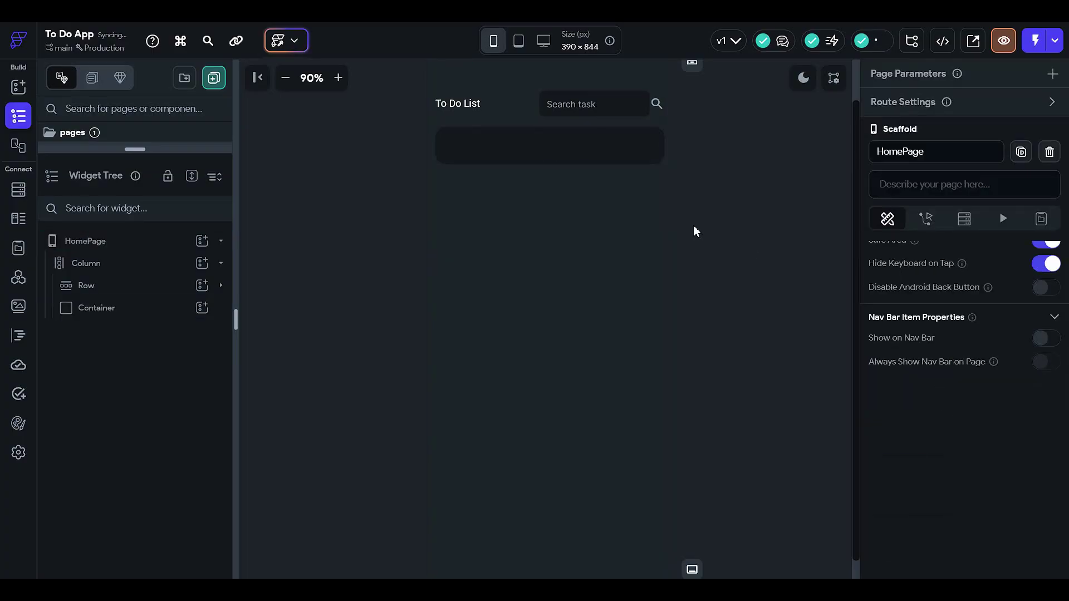
# - Nest a Row inside the rounded Container and add another Container within that Row
pyautogui.click(513, 154)
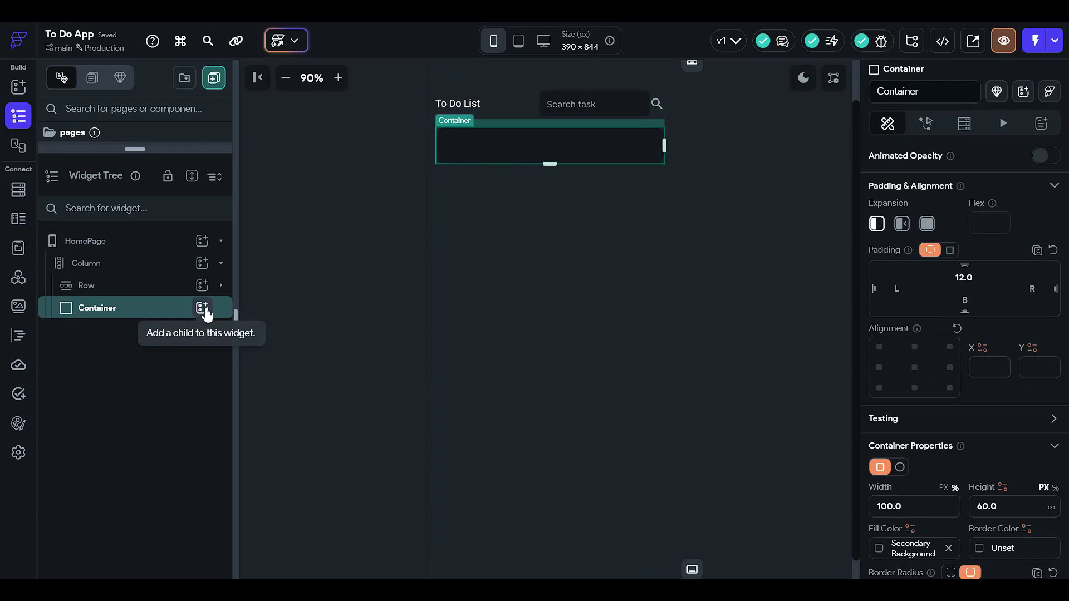
pyautogui.click(203, 309)
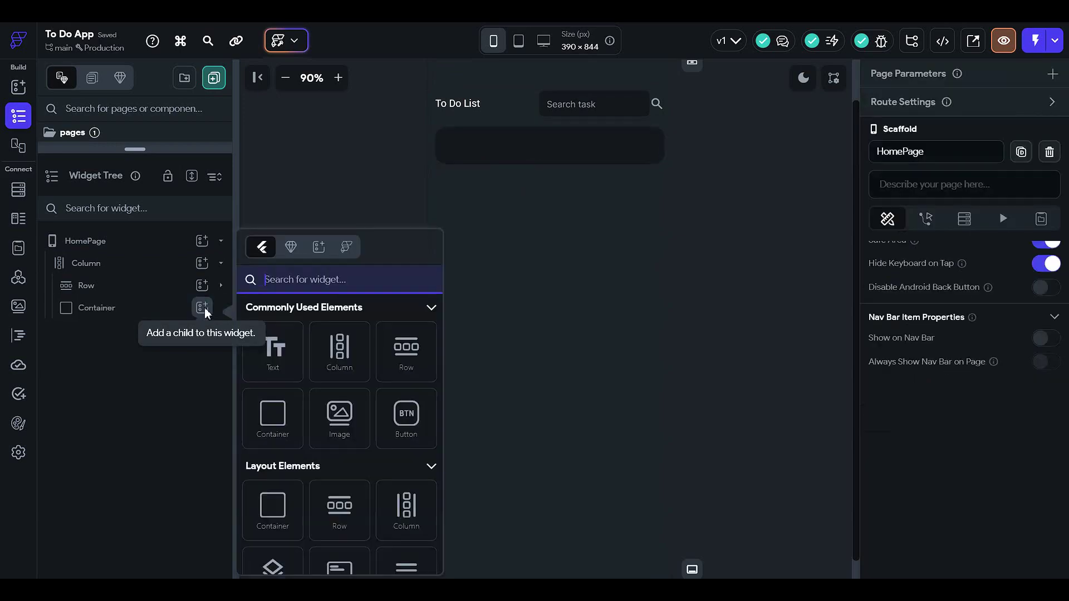
pyautogui.click(408, 350)
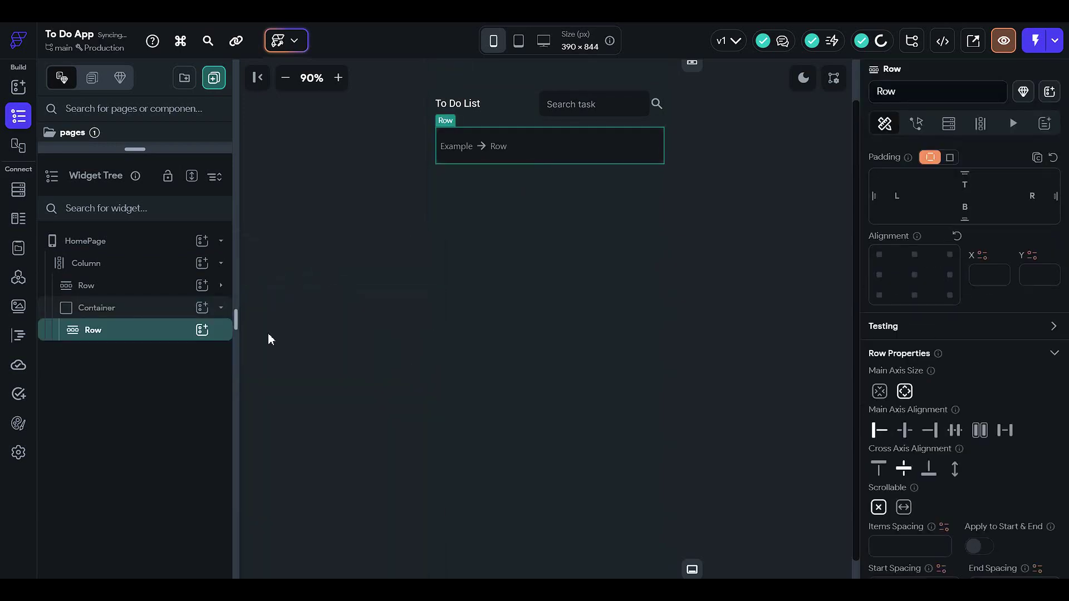
pyautogui.click(203, 329)
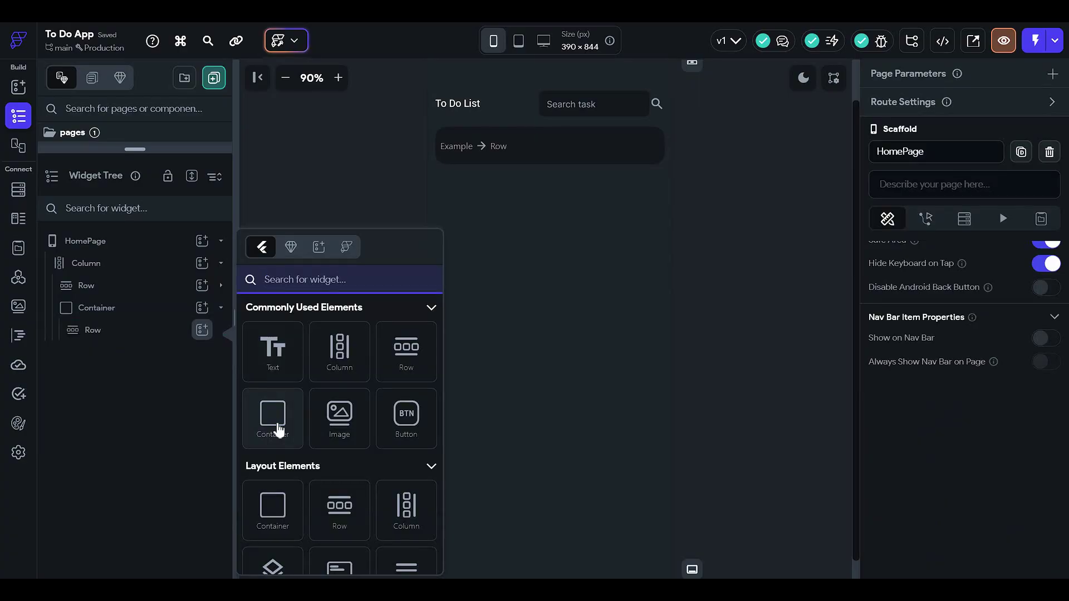
pyautogui.click(278, 428)
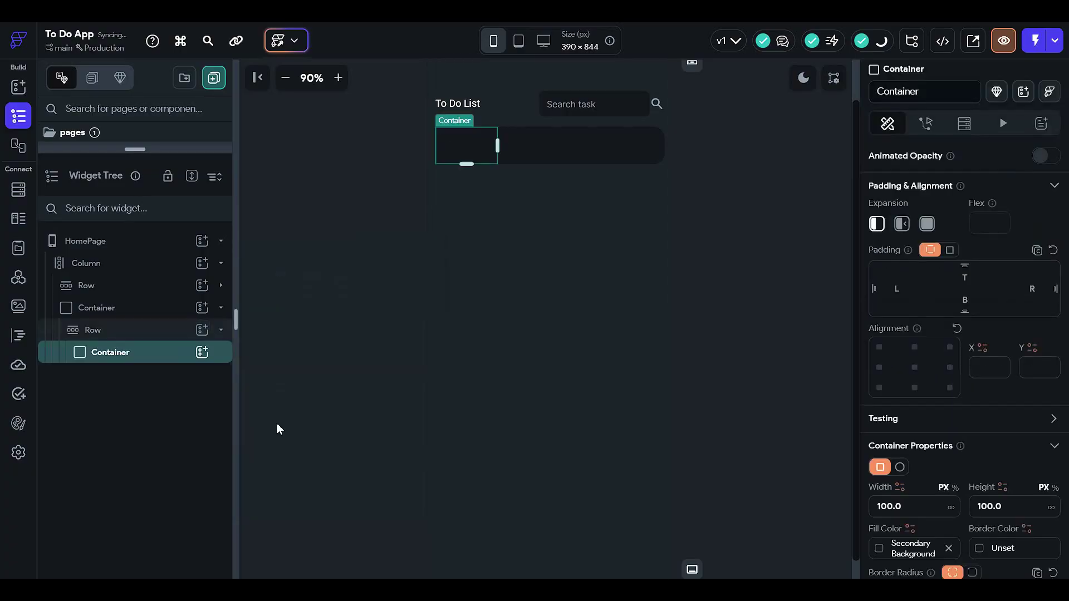
# - Set the height of the inner Container in the nested Row to 50 px
pyautogui.scroll(-1, 942, 409)
pyautogui.scroll(-1, 942, 405)
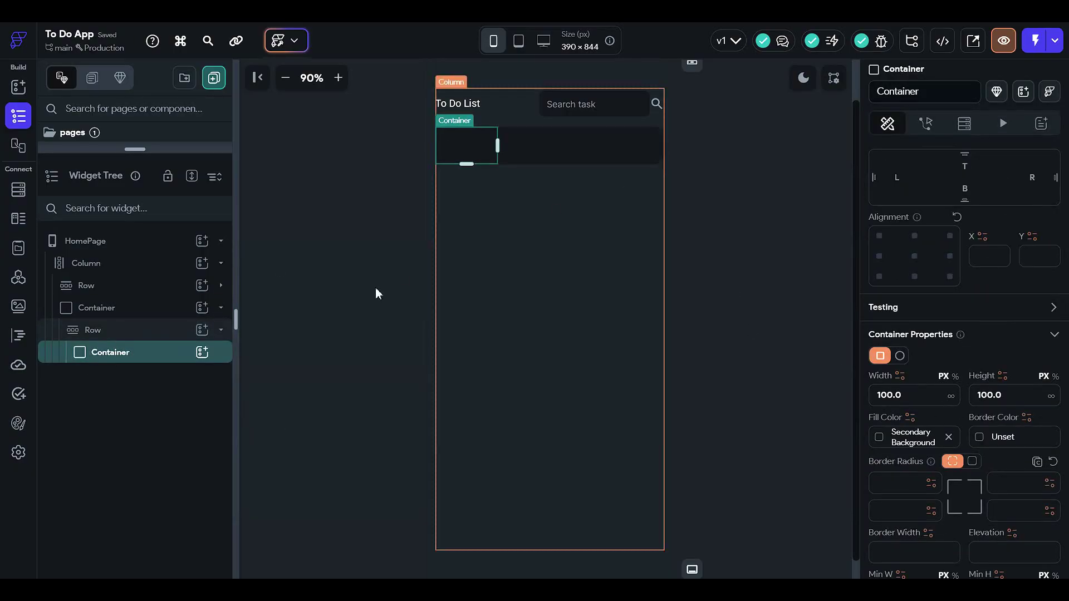
pyautogui.click(150, 306)
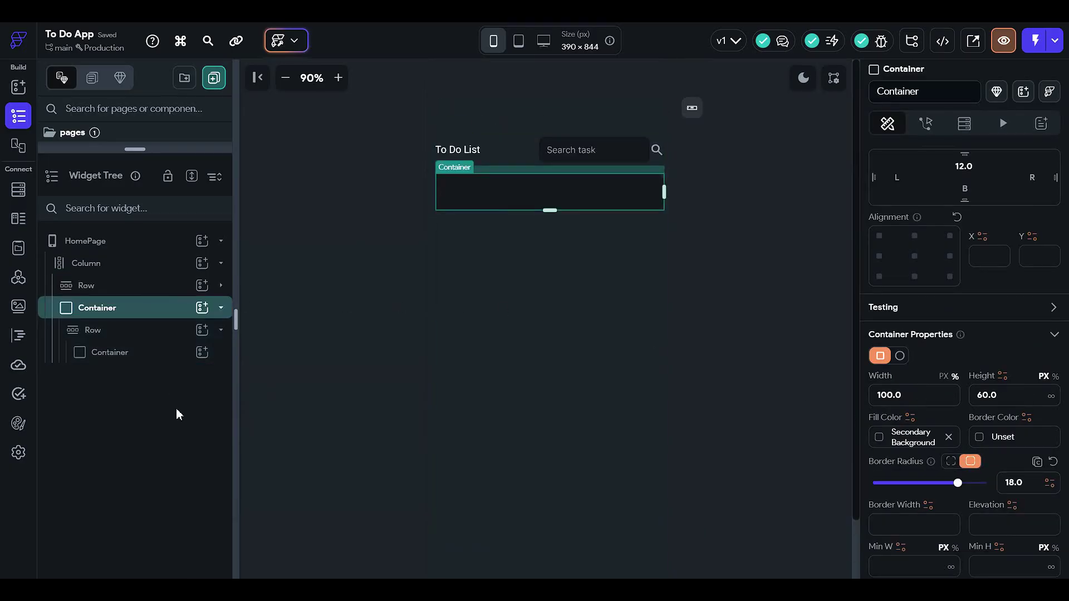
pyautogui.click(159, 355)
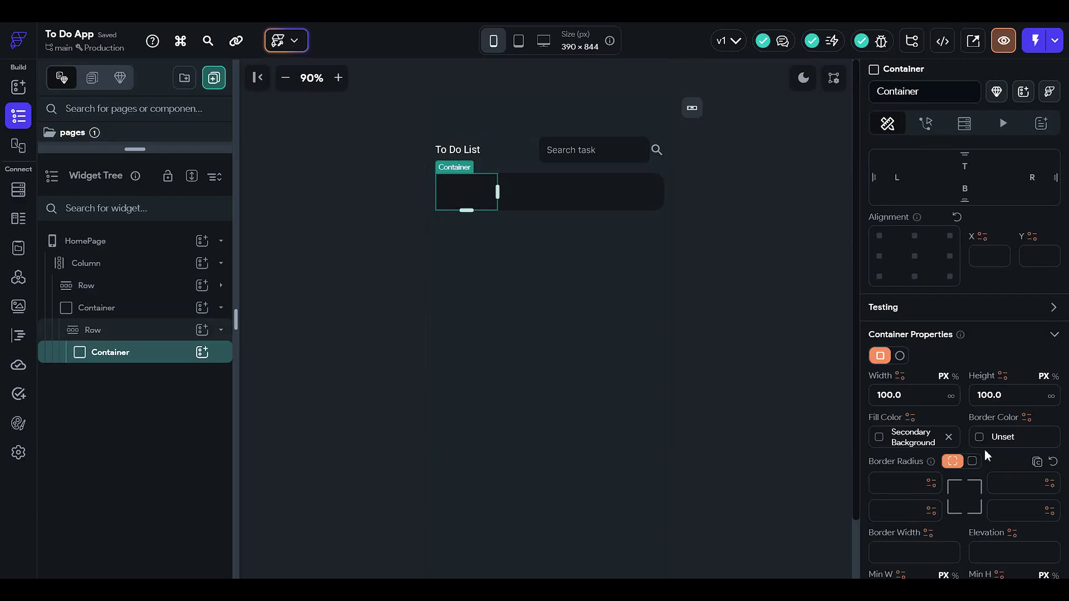
pyautogui.click(1025, 393)
pyautogui.write('50')
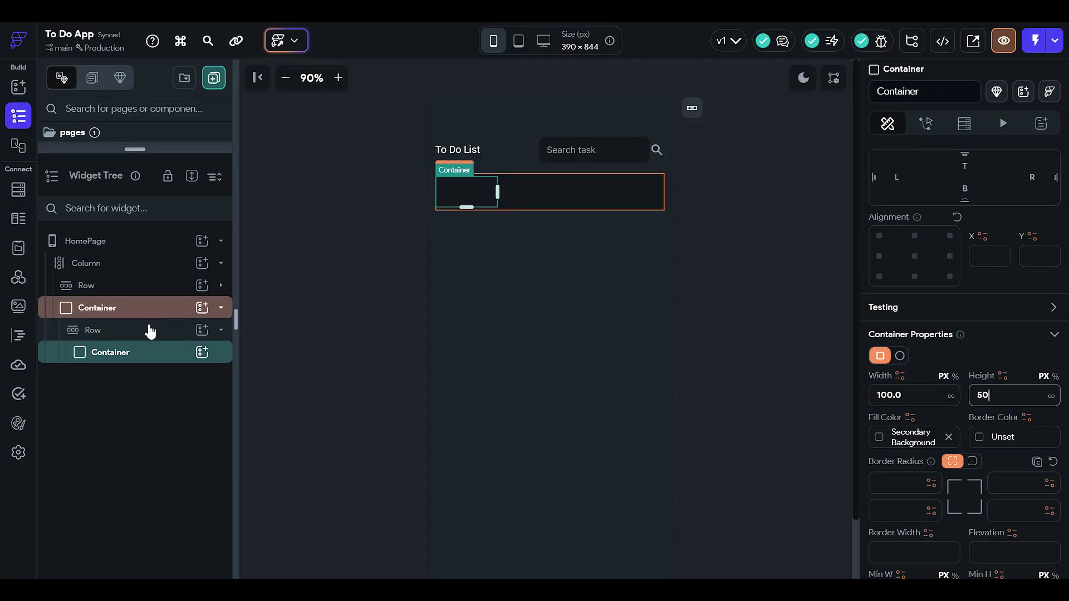
# - Add a left padding of 5 to the inner Container
pyautogui.scroll(2, 946, 356)
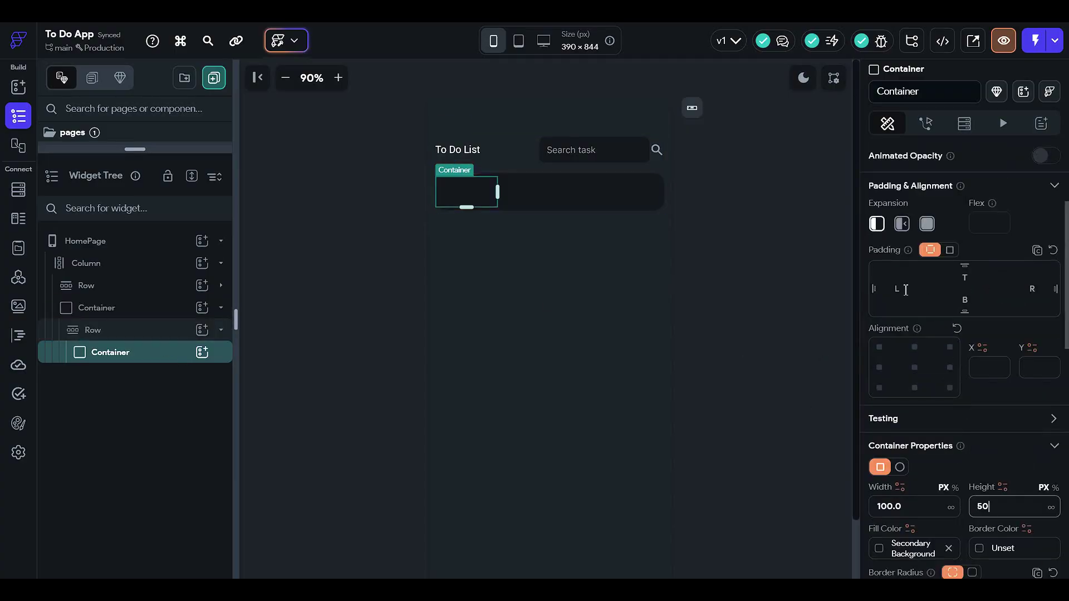
pyautogui.click(905, 289)
pyautogui.write('5')
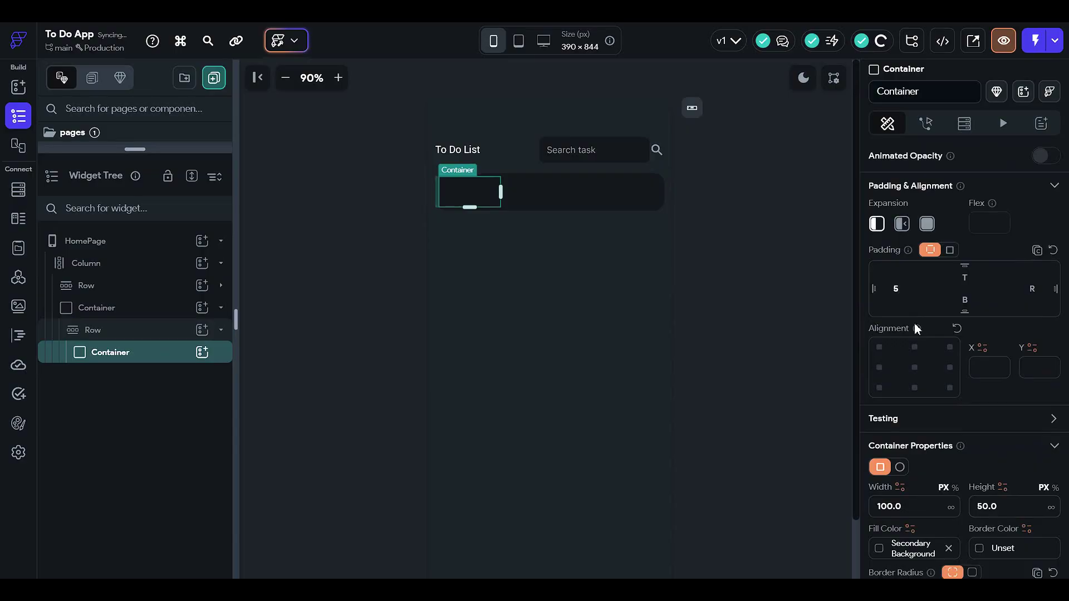
pyautogui.click(725, 242)
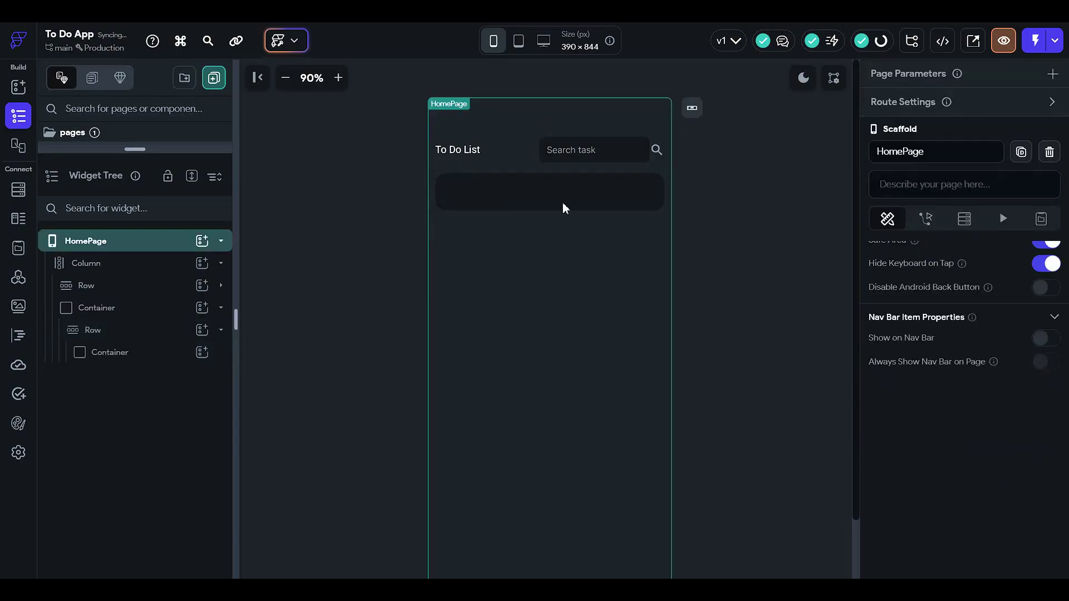
# - Set the inner Container's fill color to the Primary Background theme color
pyautogui.click(480, 191)
pyautogui.scroll(-3, 954, 374)
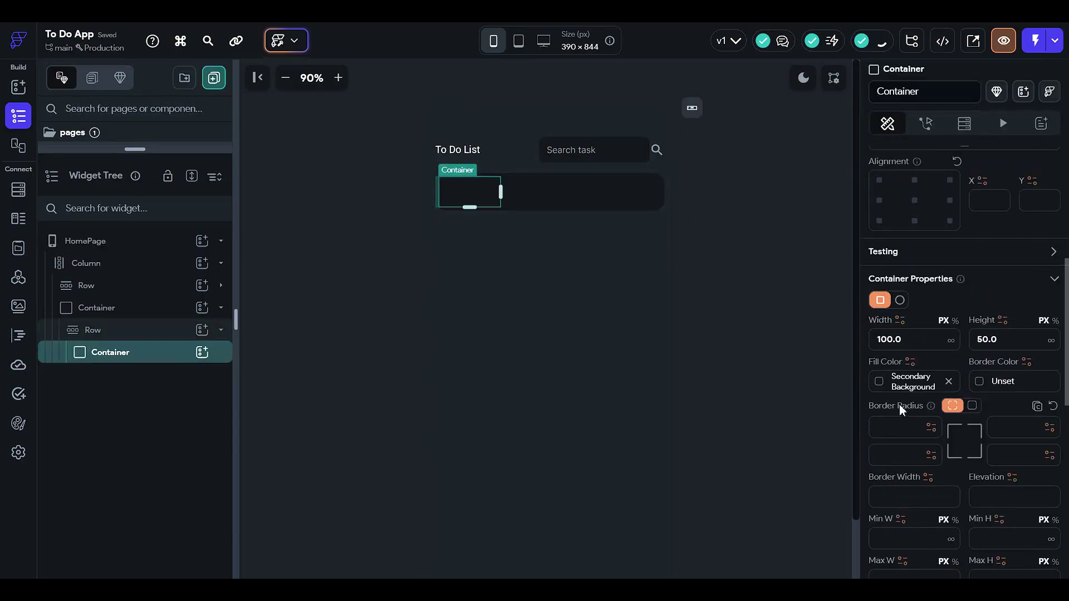
pyautogui.click(878, 383)
pyautogui.click(749, 480)
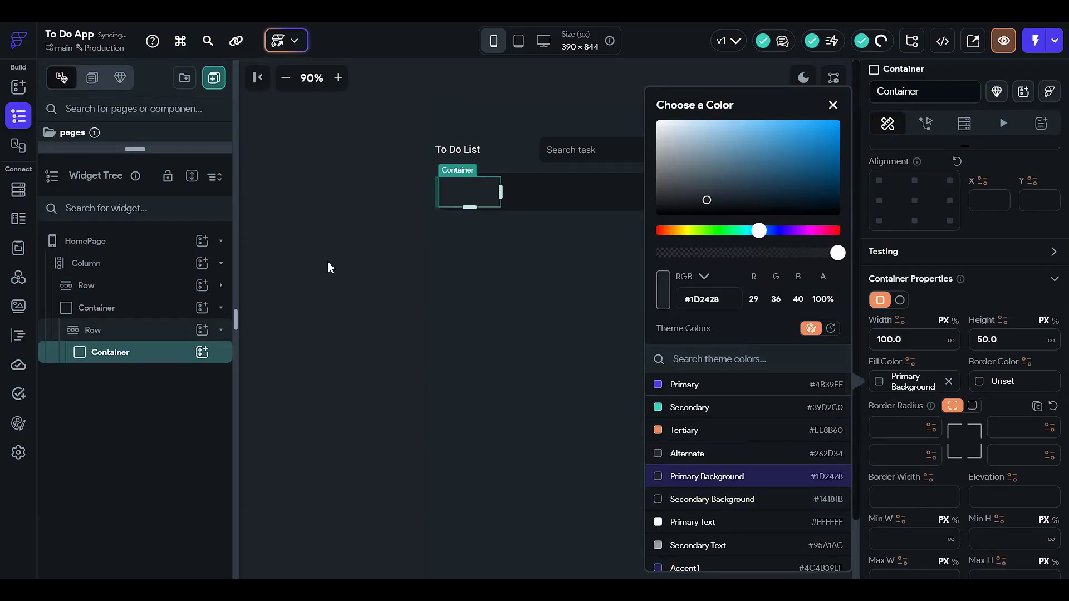
# - Give the inner Container a uniform border radius of 24
pyautogui.click(328, 266)
pyautogui.click(458, 198)
pyautogui.scroll(-4, 1010, 428)
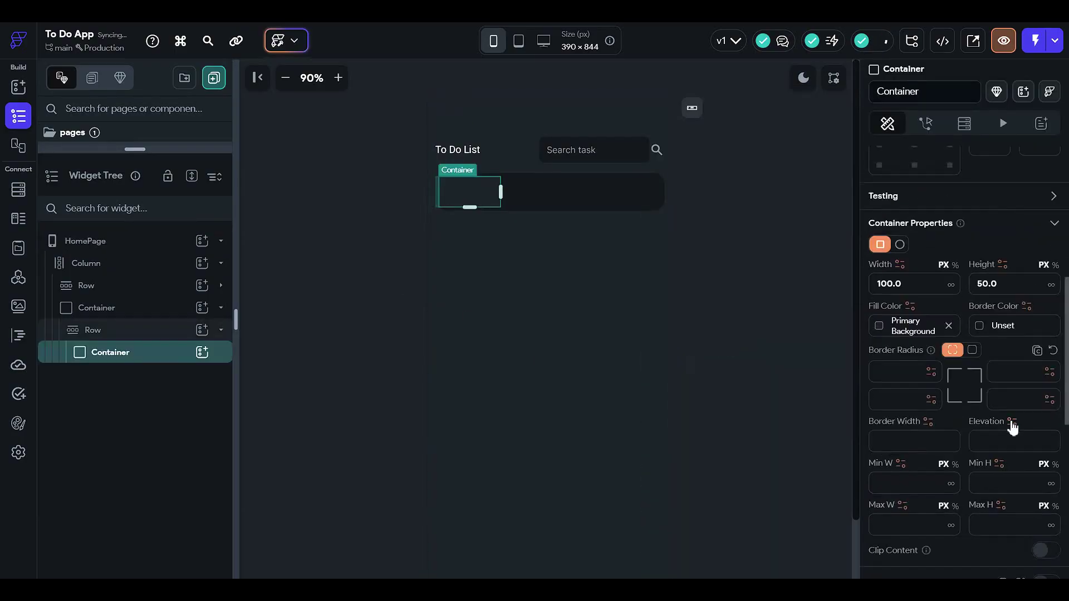
pyautogui.click(972, 351)
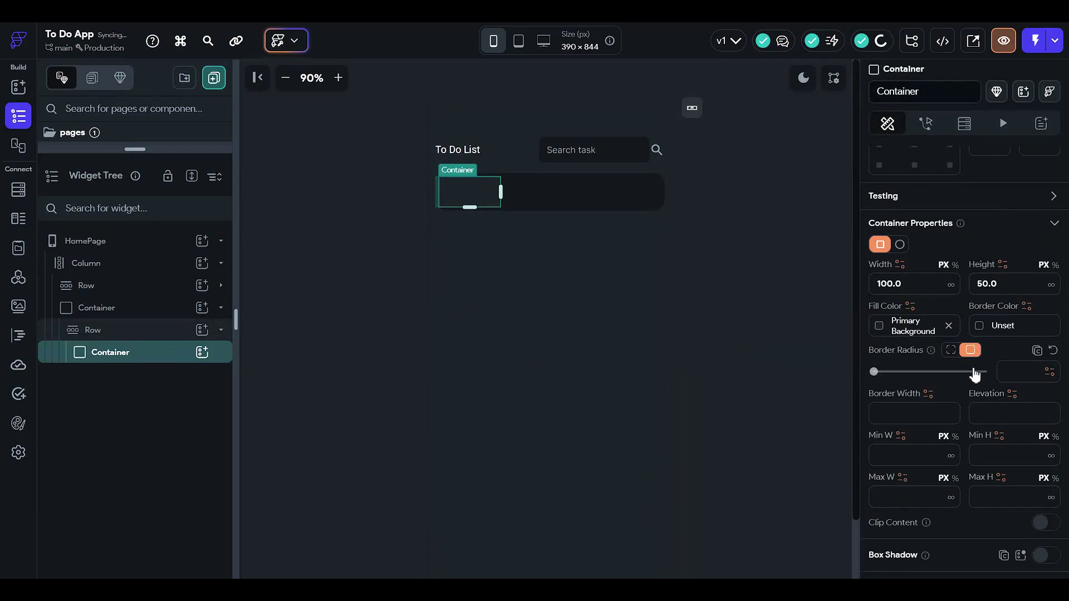
pyautogui.click(981, 373)
pyautogui.click(618, 285)
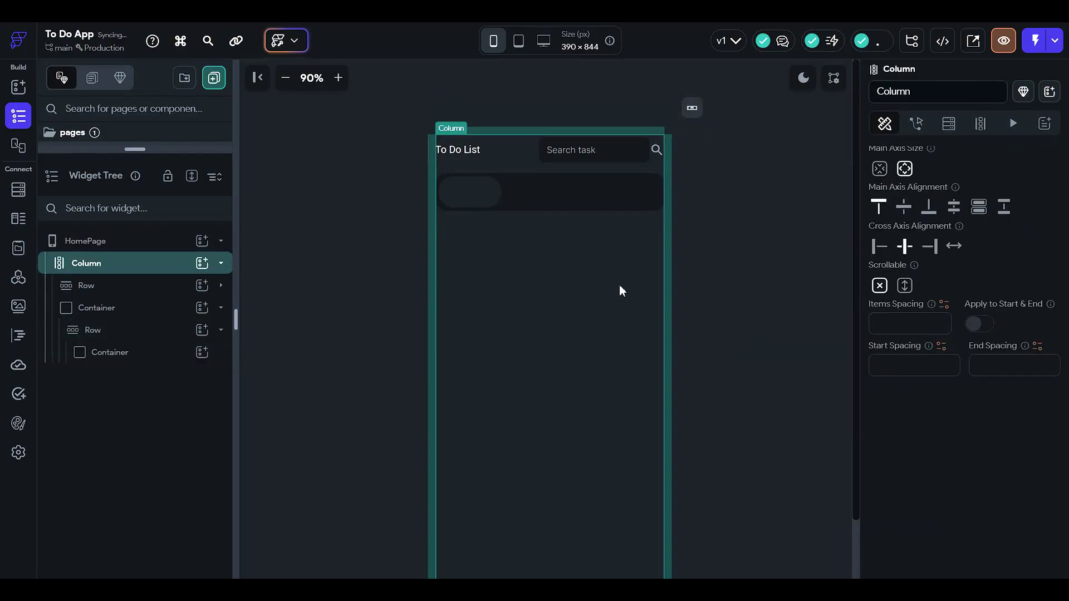
pyautogui.click(777, 246)
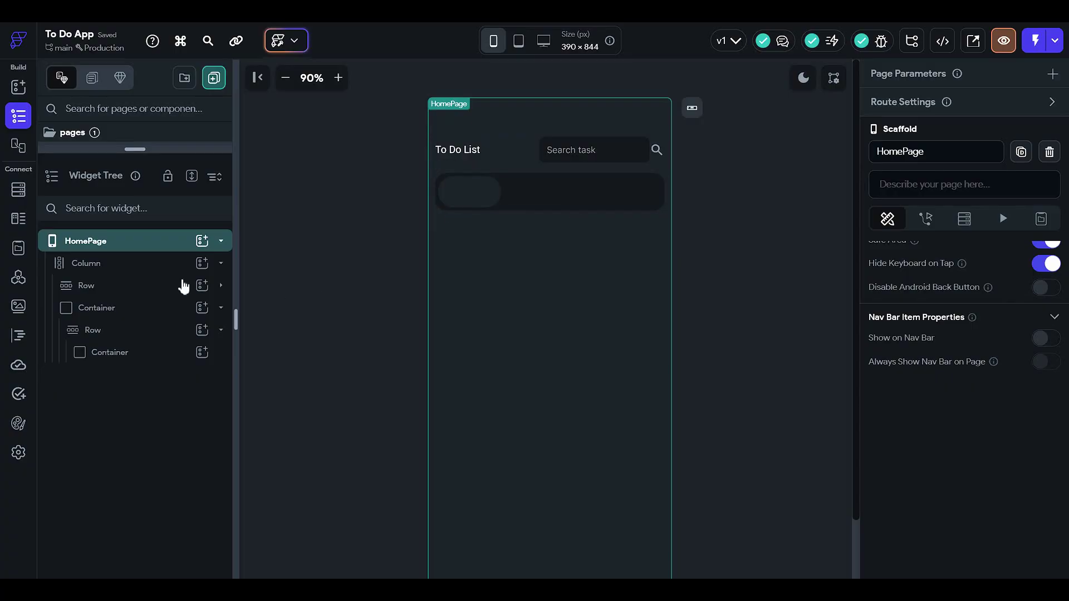
pyautogui.click(151, 330)
pyautogui.click(151, 334)
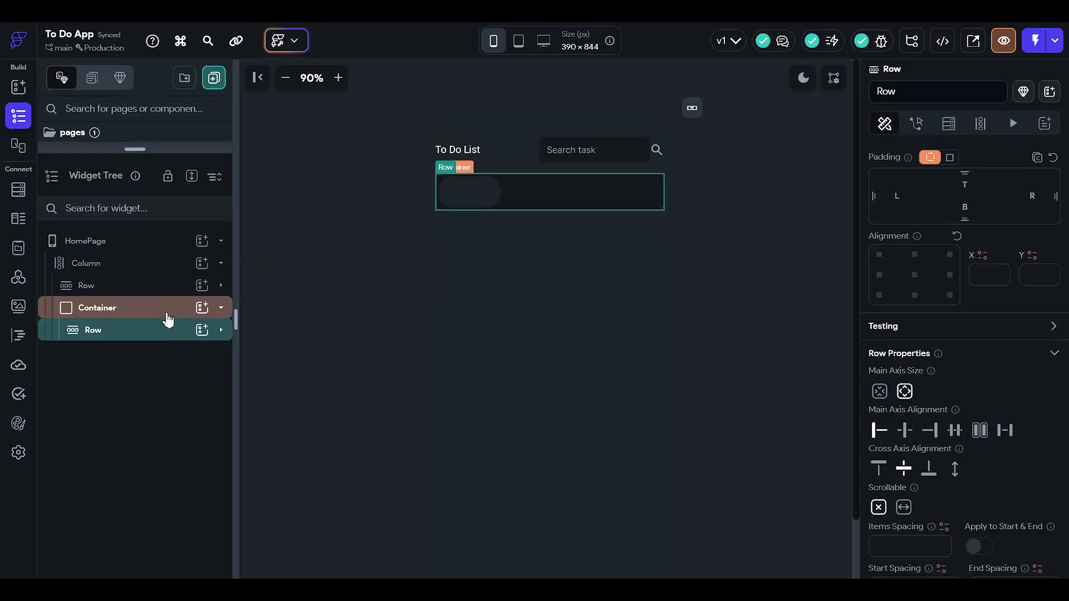
pyautogui.click(167, 320)
pyautogui.click(167, 319)
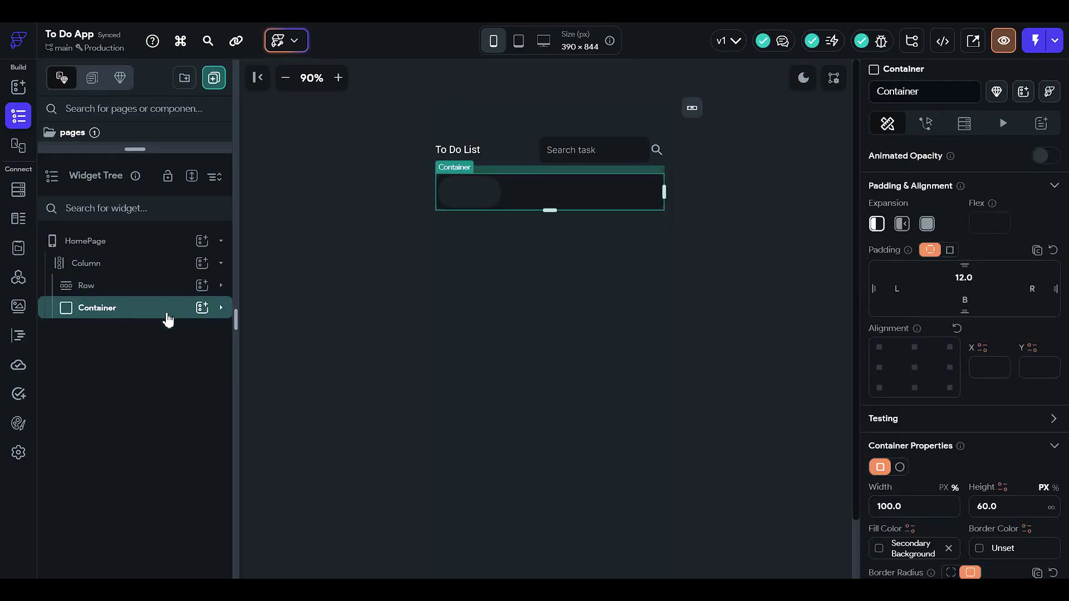
pyautogui.click(168, 320)
pyautogui.click(167, 330)
pyautogui.click(167, 330)
# - Copy the empty inner Container and paste three duplicates of it into its parent Row
pyautogui.click(170, 352)
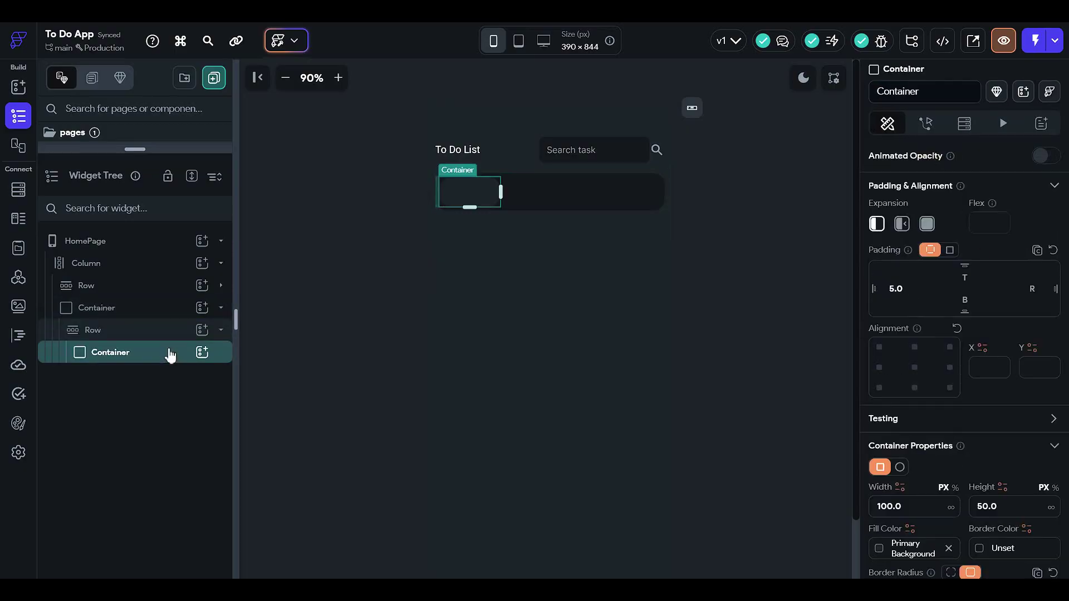
pyautogui.hotkey('ctrl', 'c')
pyautogui.click(172, 337)
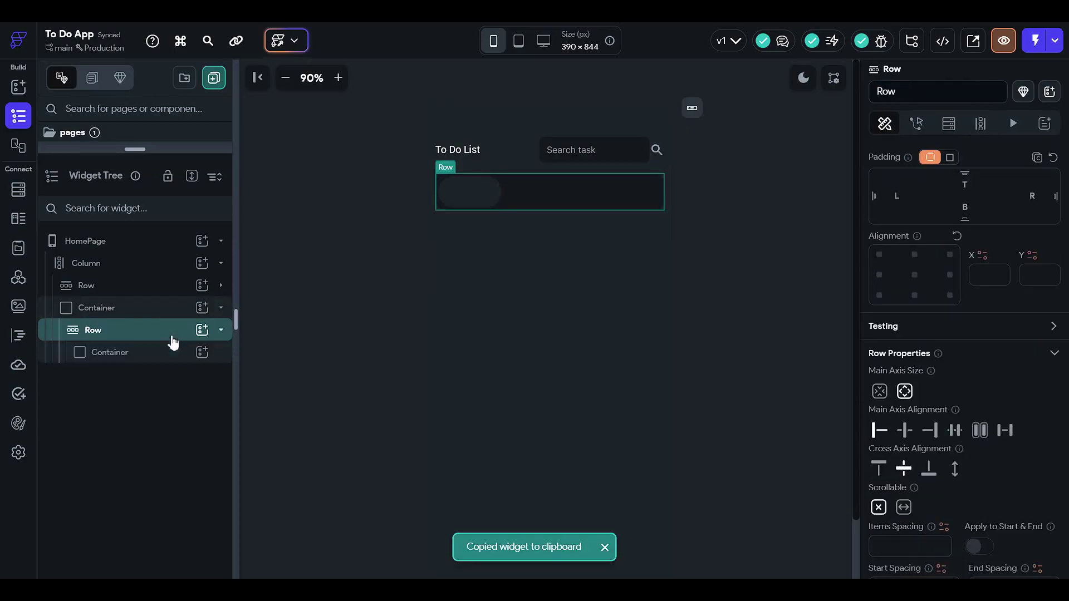
pyautogui.hotkey('ctrl', 'v')
pyautogui.hotkey('ctrl', 'v')
pyautogui.hotkey('ctrl', 'v')
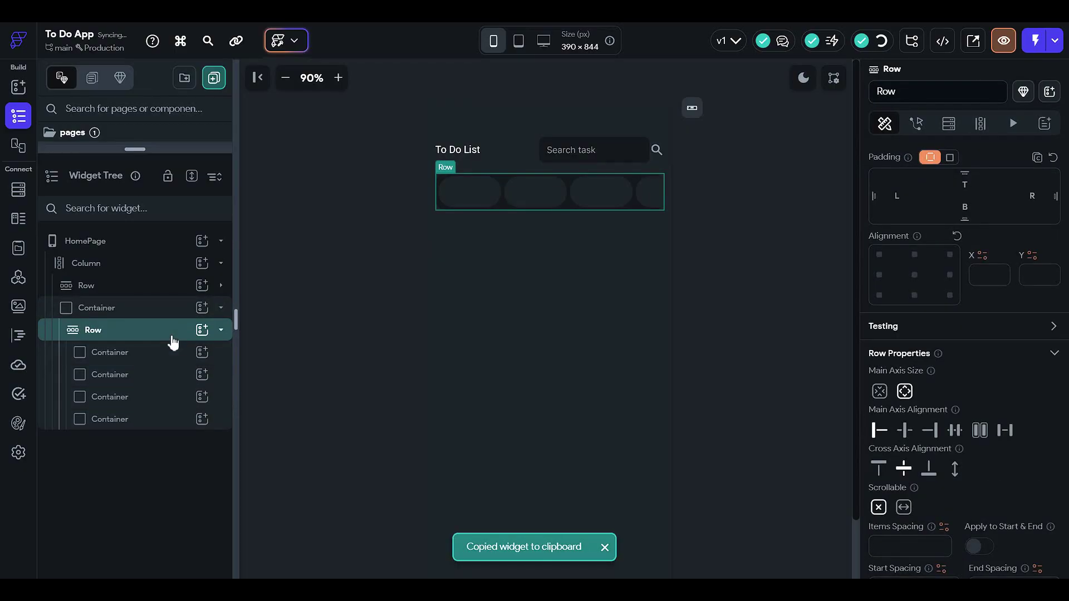
pyautogui.click(777, 290)
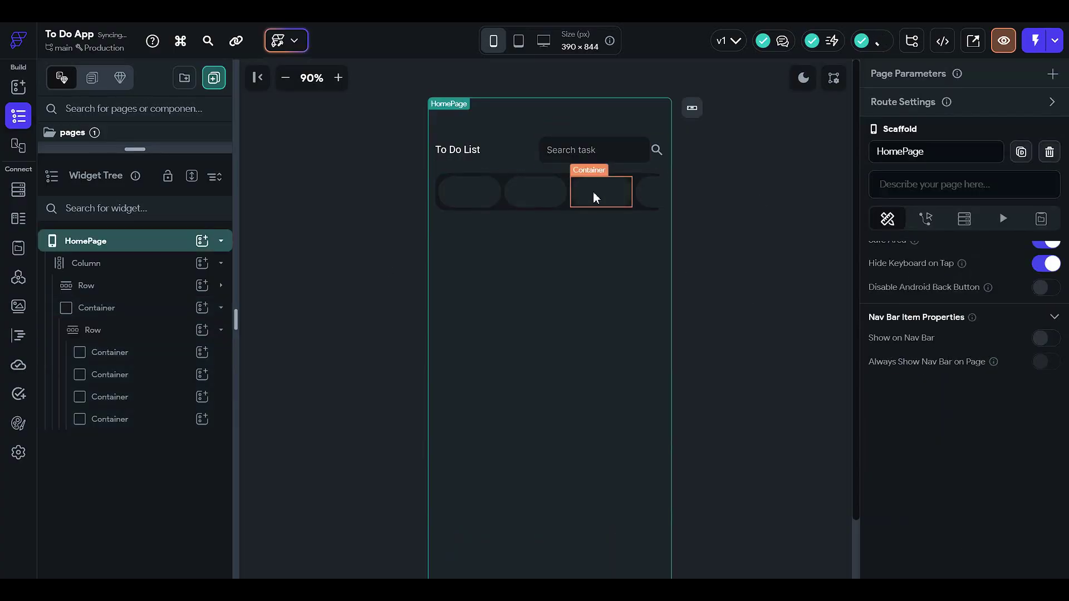
pyautogui.click(149, 334)
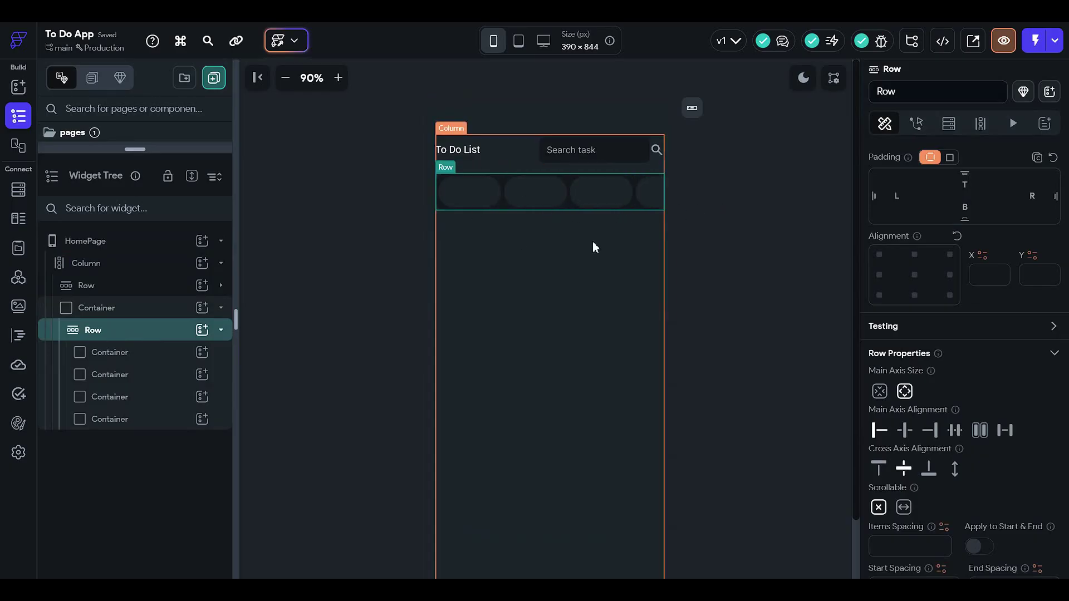
pyautogui.click(284, 271)
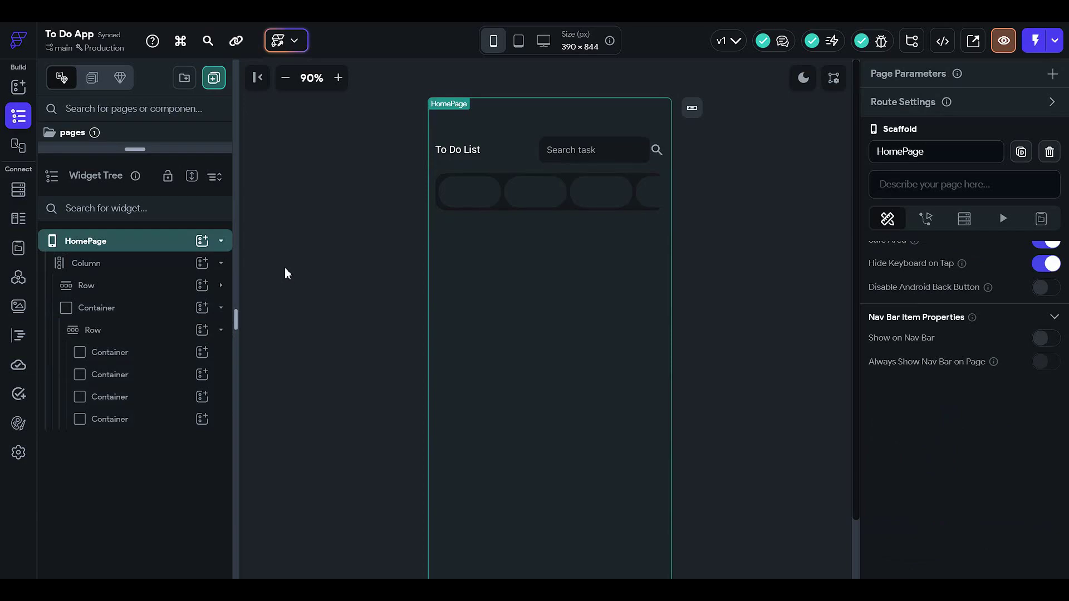
# - Undo the three pasted Containers in the nested Row
pyautogui.click(177, 321)
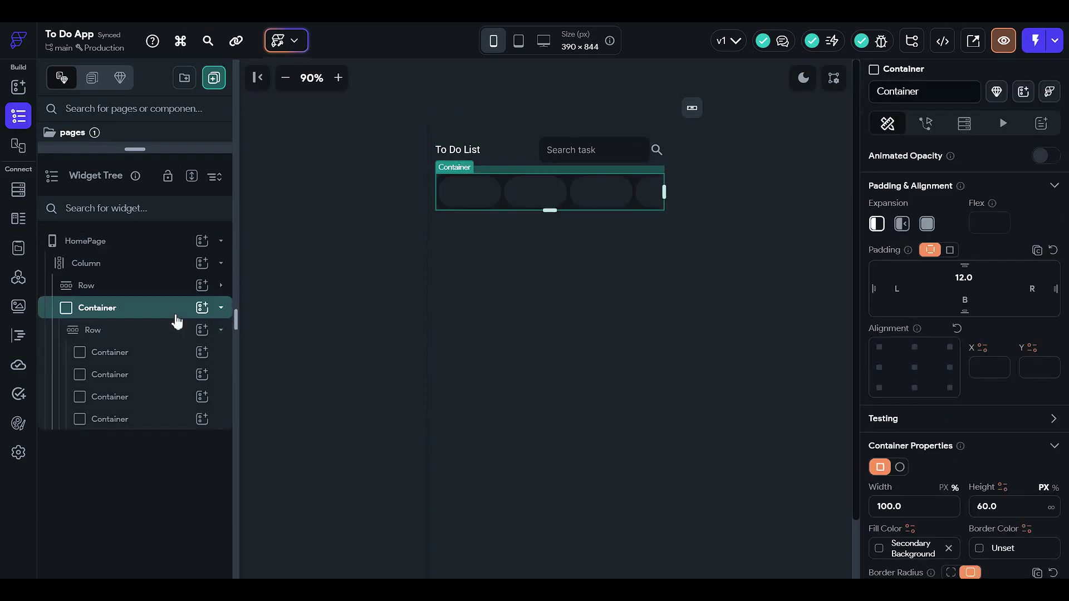
pyautogui.click(169, 333)
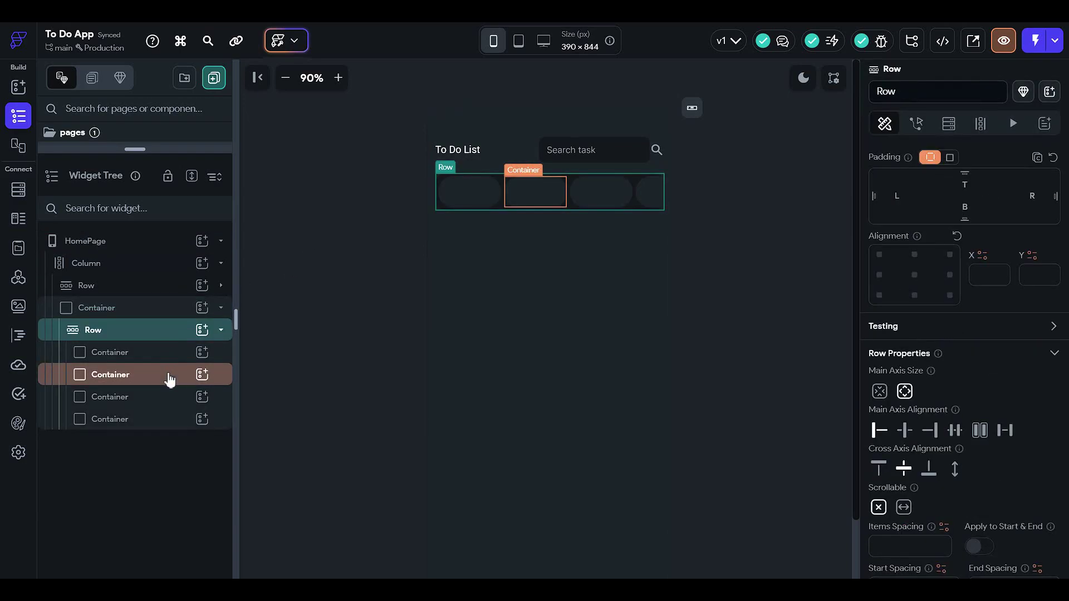
pyautogui.hotkey('ctrl', 'z')
pyautogui.hotkey('ctrl', 'z')
pyautogui.hotkey('ctrl', 'z')
# - Add a Text widget inside the inner Container and align it to the center
pyautogui.click(169, 359)
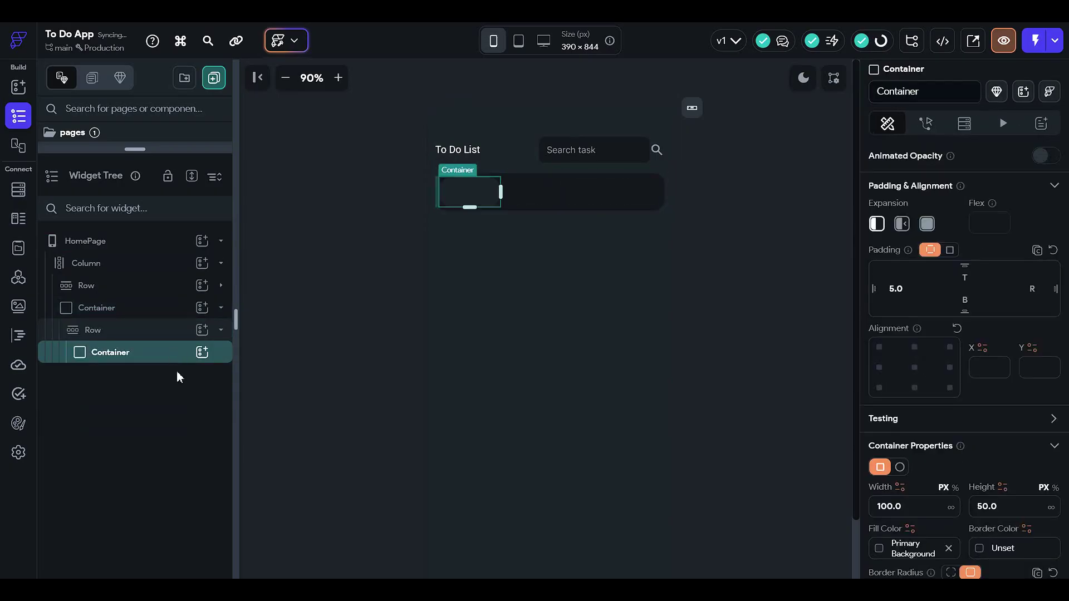
pyautogui.click(202, 352)
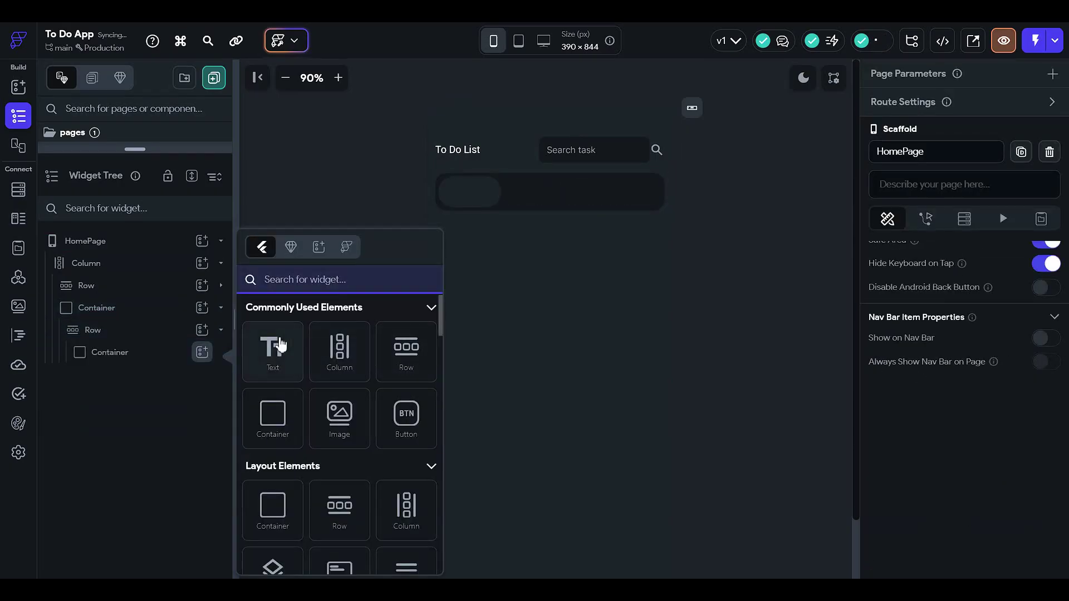
pyautogui.click(273, 350)
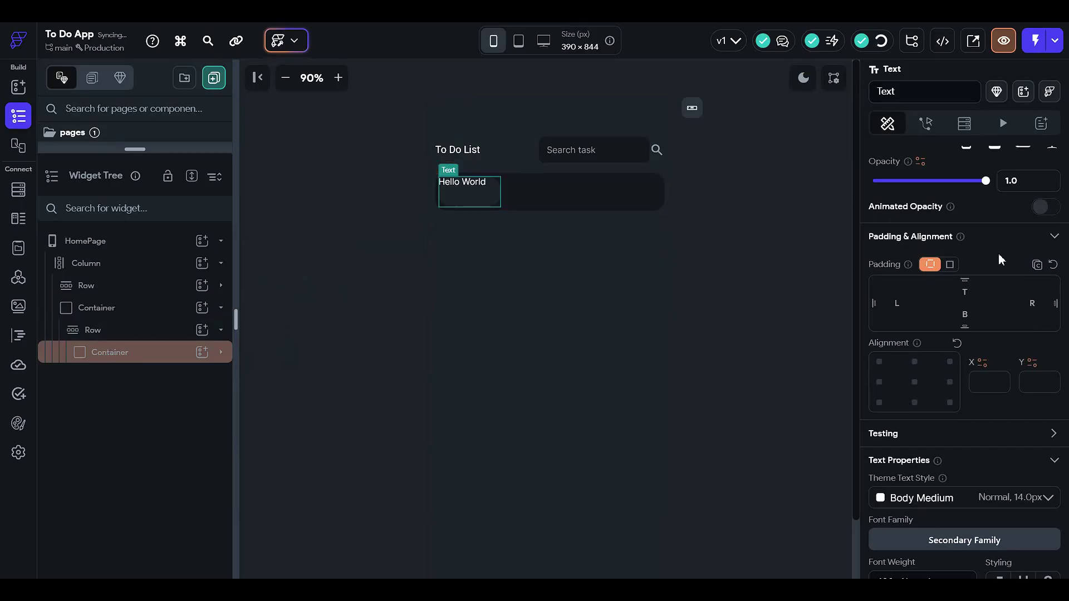
pyautogui.click(175, 356)
pyautogui.click(174, 374)
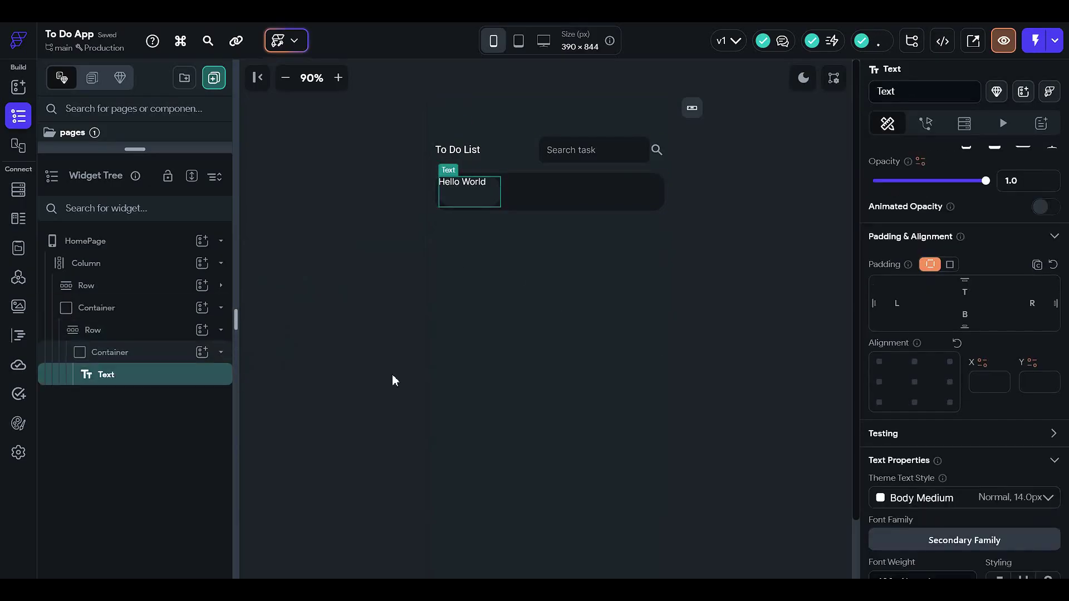
pyautogui.click(914, 381)
# - Replace the default wording of the Text widget in the inner Container with "College taks"
pyautogui.scroll(1, 965, 310)
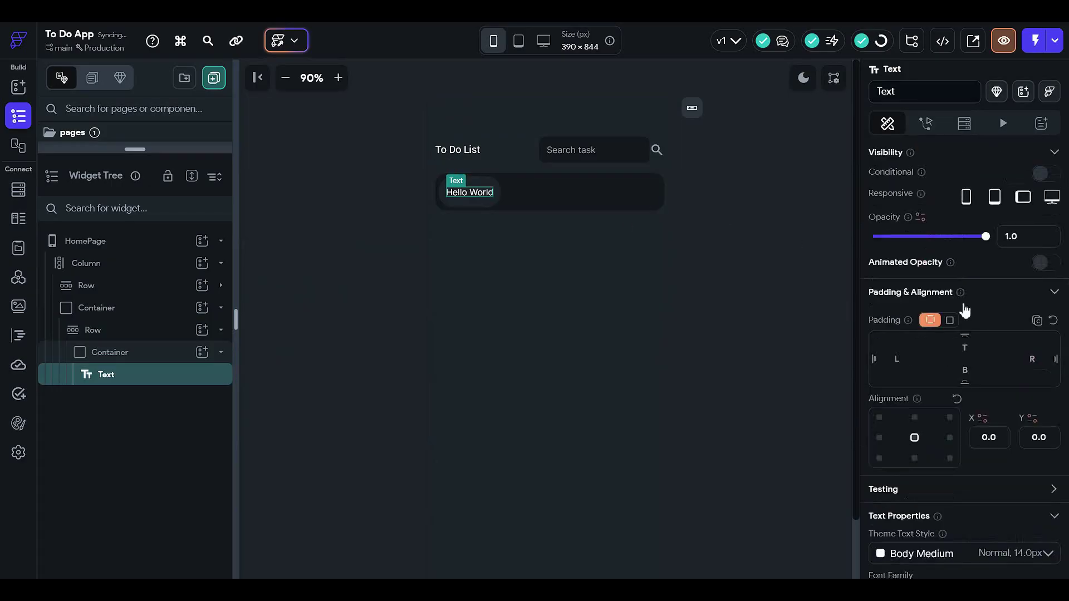
pyautogui.scroll(2, 965, 310)
pyautogui.moveTo(933, 225); pyautogui.dragTo(792, 223)
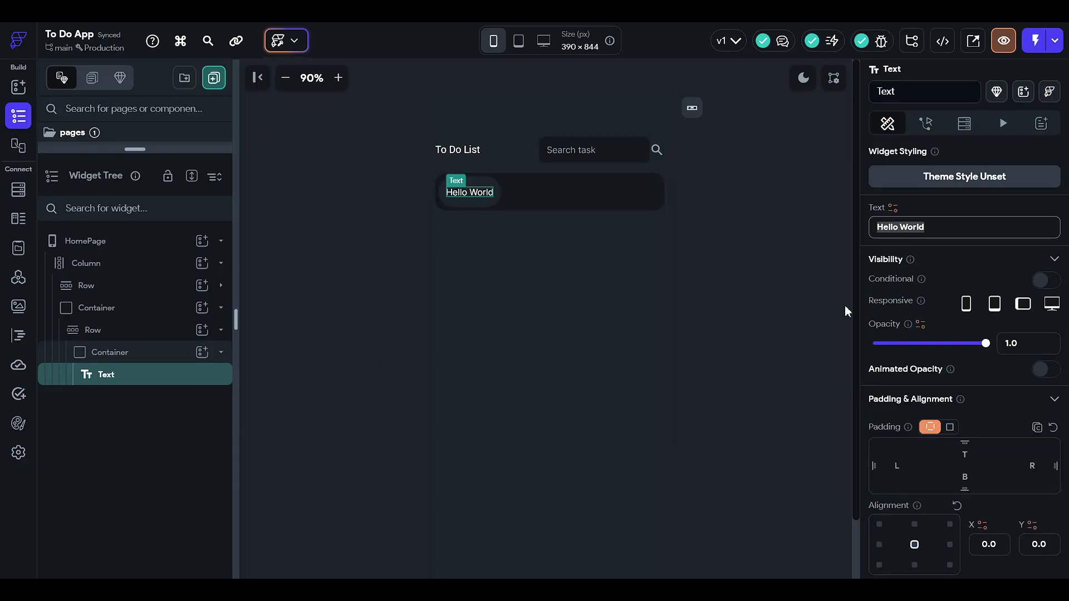
pyautogui.write('Collee')
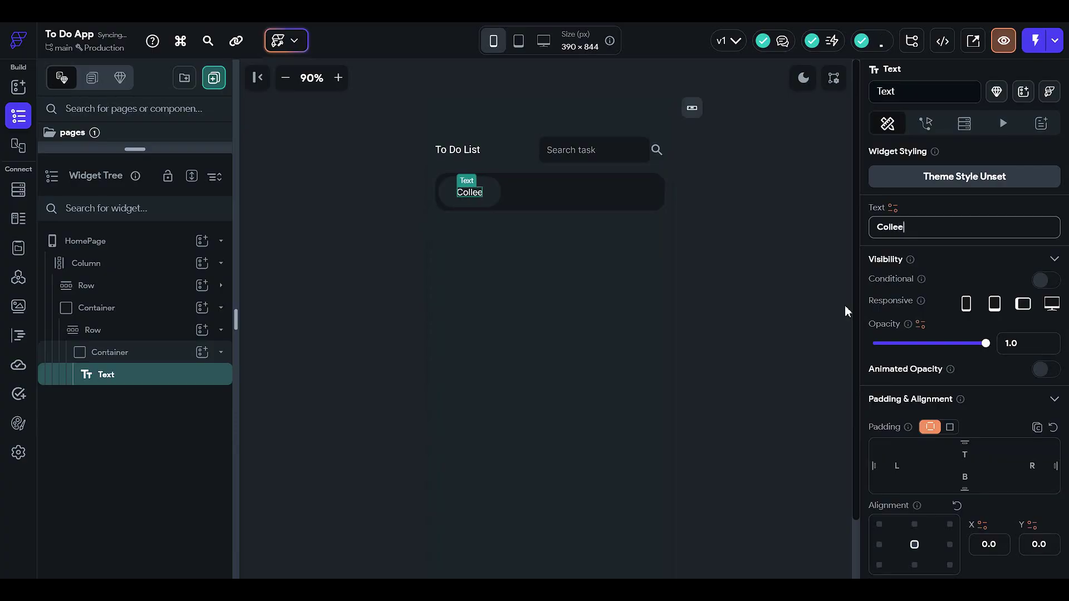
pyautogui.press('BackSpace')
pyautogui.write('ge taks')
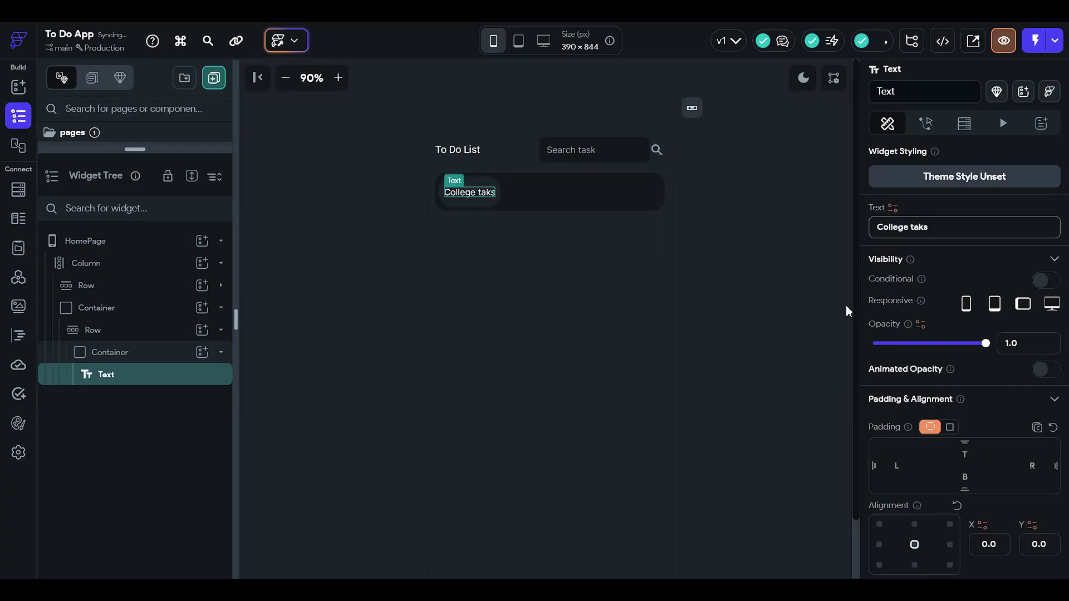
# - Set the font family of the "College taks" text to Comic Neue
pyautogui.scroll(-4, 1020, 326)
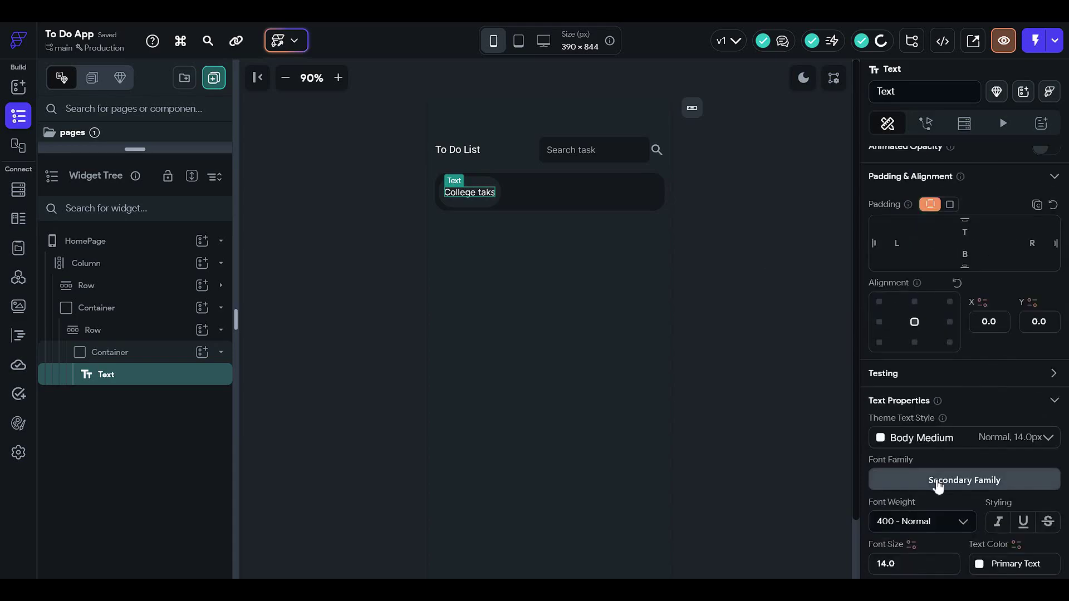
pyautogui.click(938, 482)
pyautogui.click(465, 175)
pyautogui.write('comic')
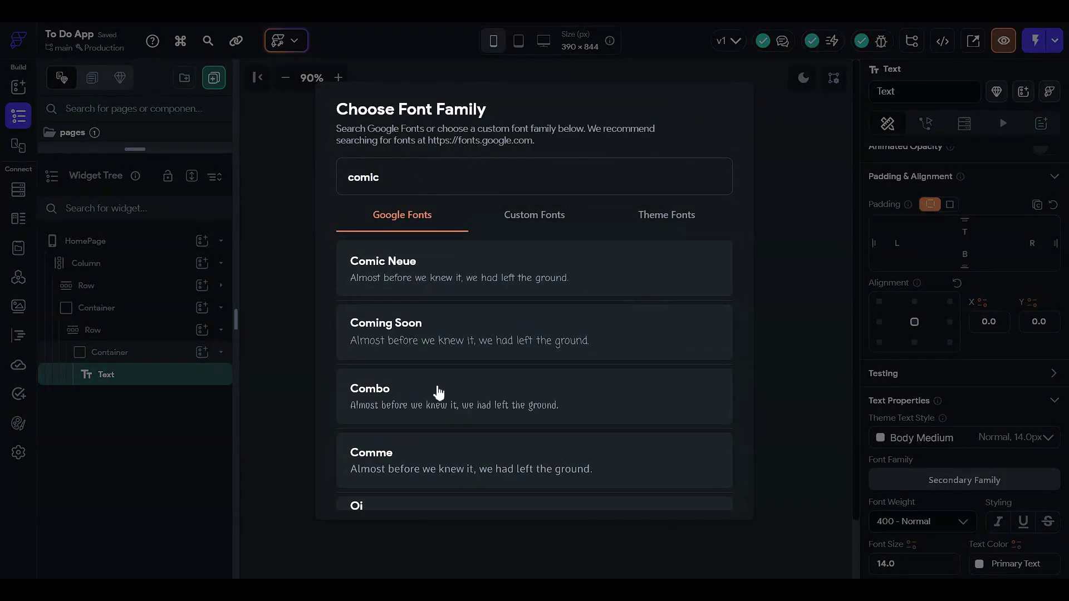
pyautogui.click(445, 292)
pyautogui.click(760, 307)
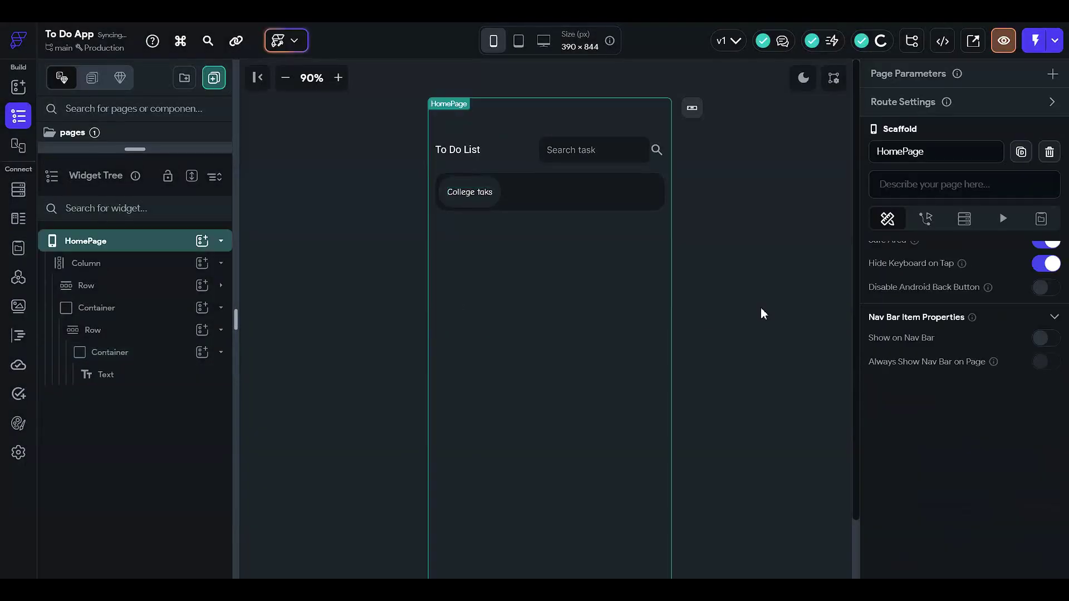
# - Set the font size of the "College taks" text to 16
pyautogui.click(482, 195)
pyautogui.scroll(-4, 963, 334)
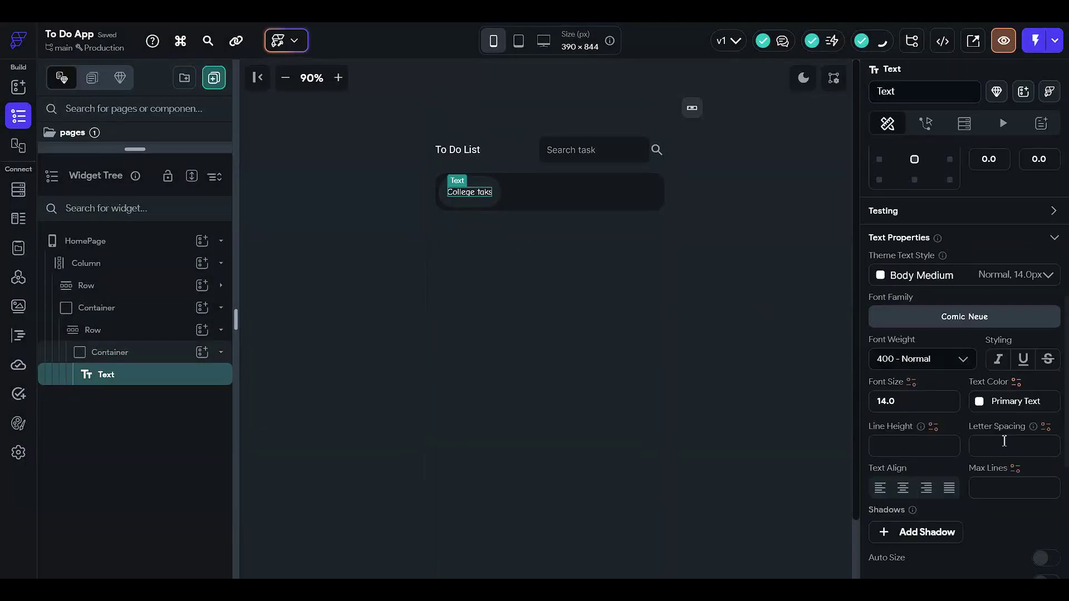
pyautogui.doubleClick(913, 401)
pyautogui.write('16')
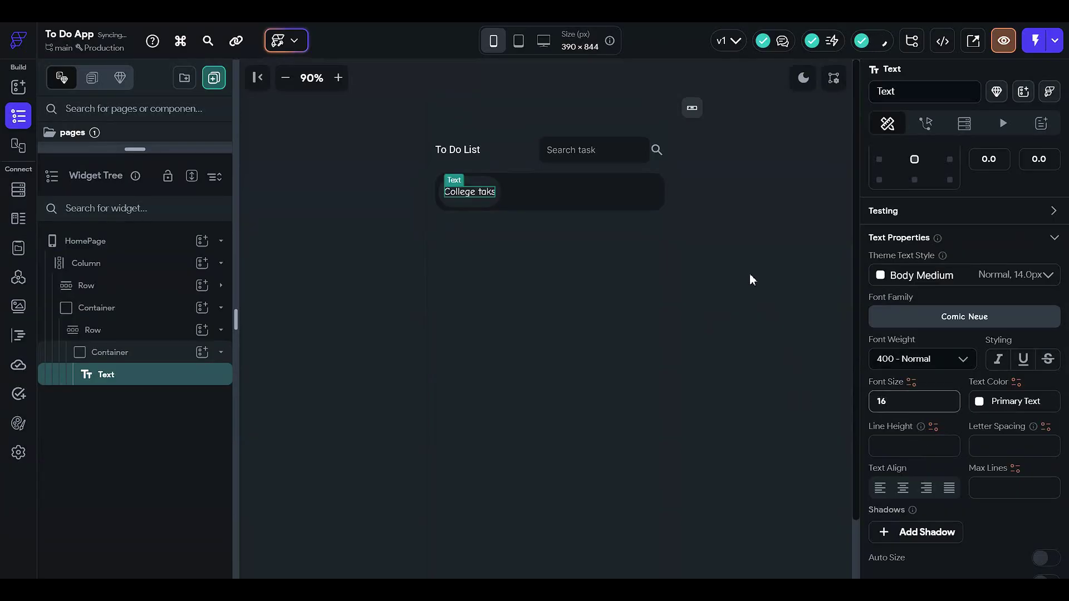
pyautogui.click(748, 268)
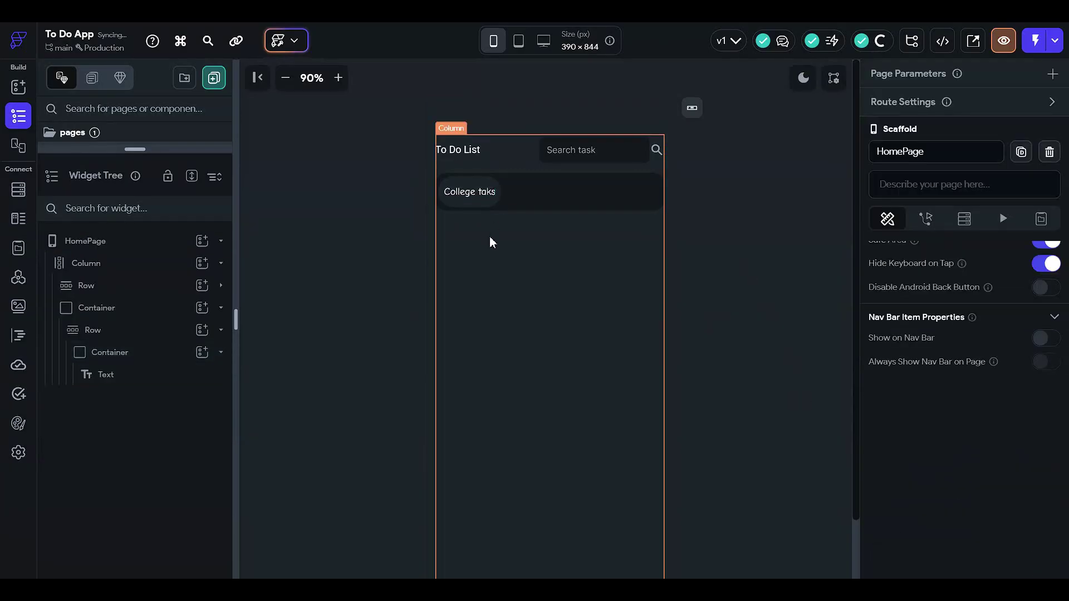
# - Set the height of the inner Container around the "College taks" text to 45 px
pyautogui.click(175, 353)
pyautogui.scroll(-2, 980, 334)
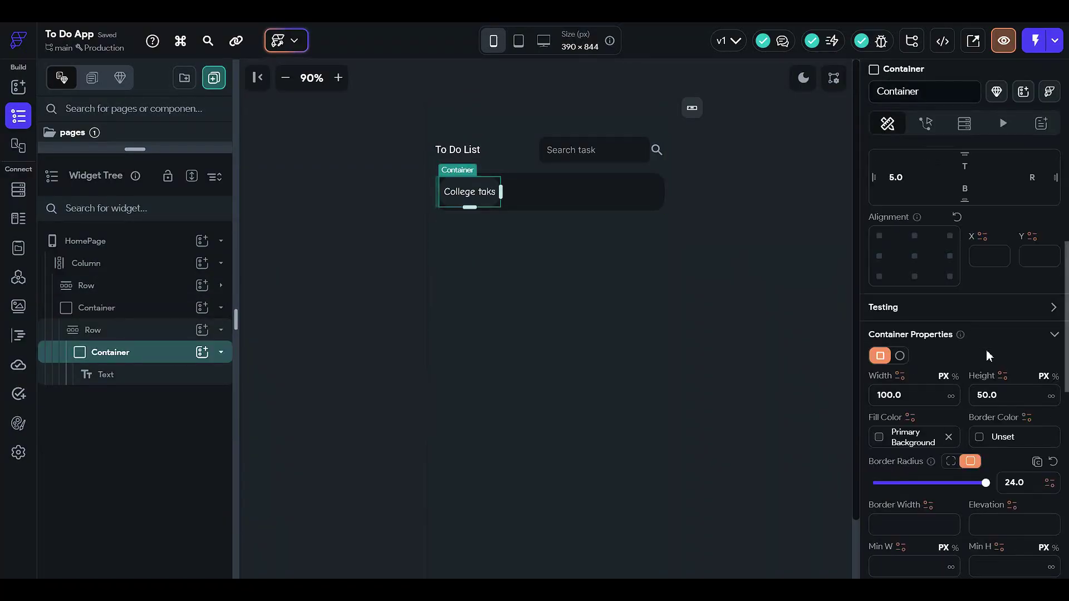
pyautogui.click(1004, 394)
pyautogui.write('48')
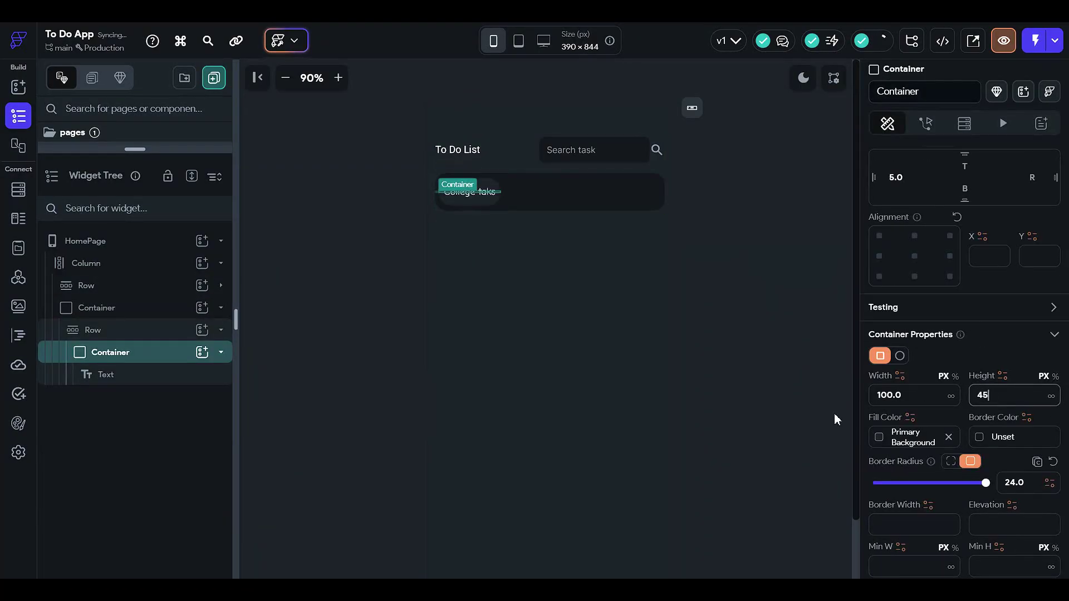
pyautogui.click(797, 340)
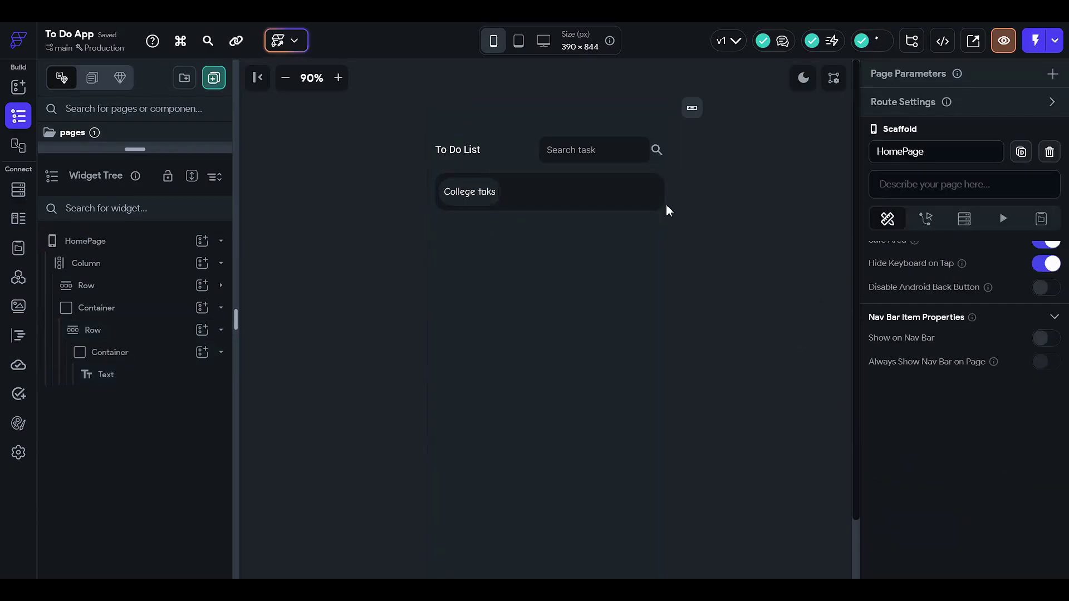
# - Raise the border radius of the outer Container that holds the nested Row to the maximum
pyautogui.click(660, 190)
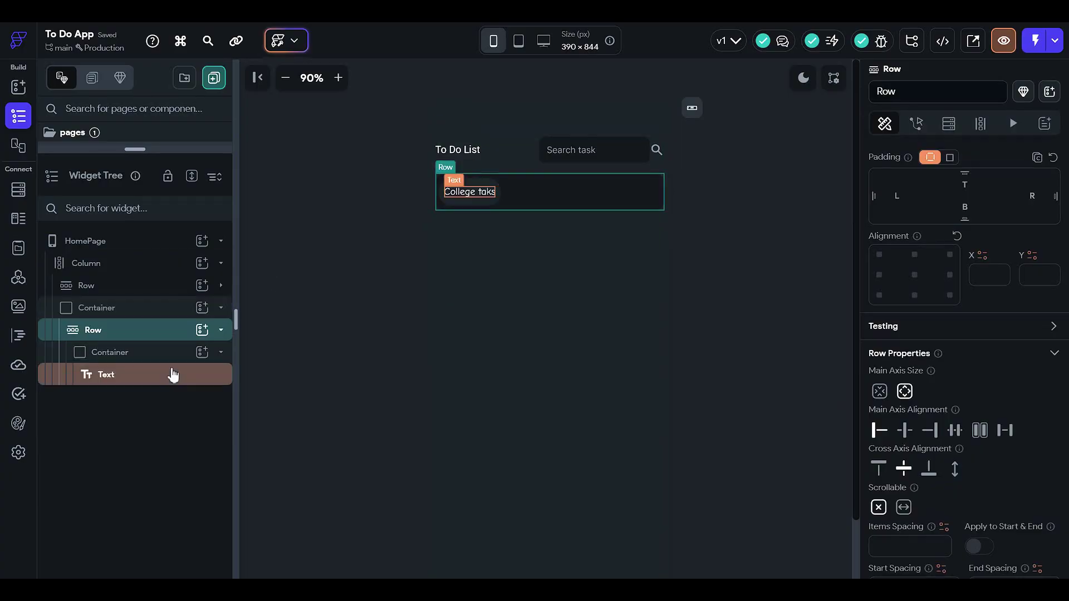
pyautogui.click(166, 313)
pyautogui.scroll(-4, 972, 367)
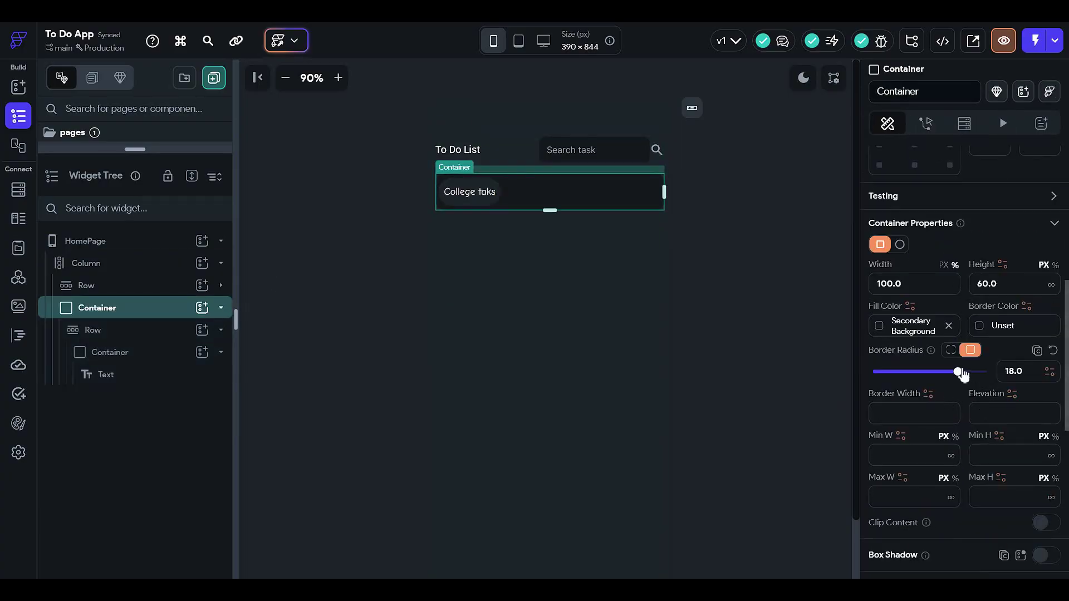
pyautogui.moveTo(962, 374); pyautogui.dragTo(1037, 367)
pyautogui.click(716, 236)
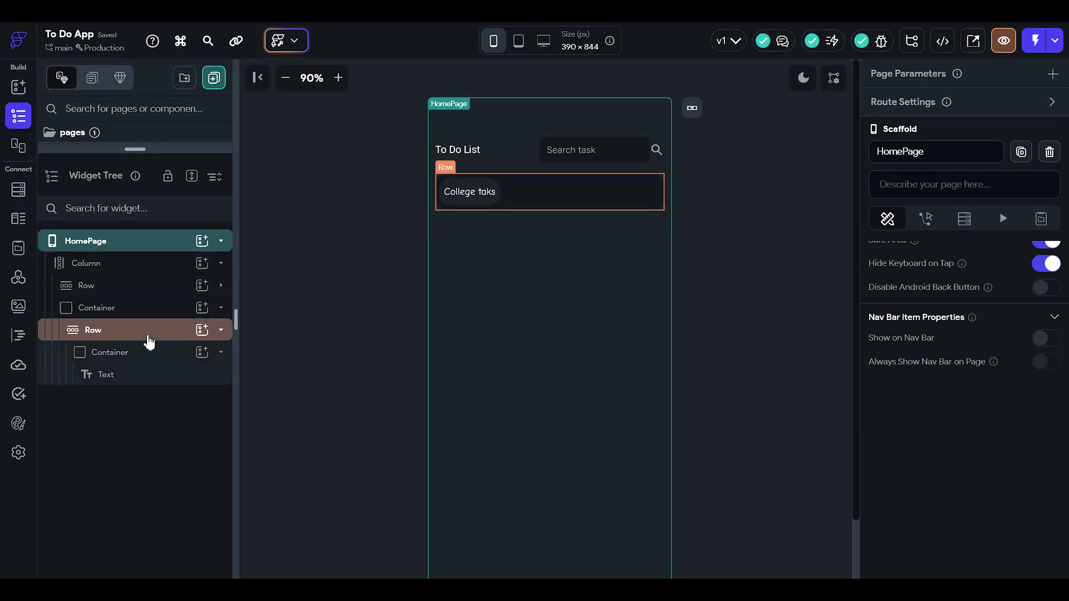
# - Copy the "College taks" Container and paste three duplicates of it into the nested Row
pyautogui.click(153, 355)
pyautogui.hotkey('ctrl', 'c')
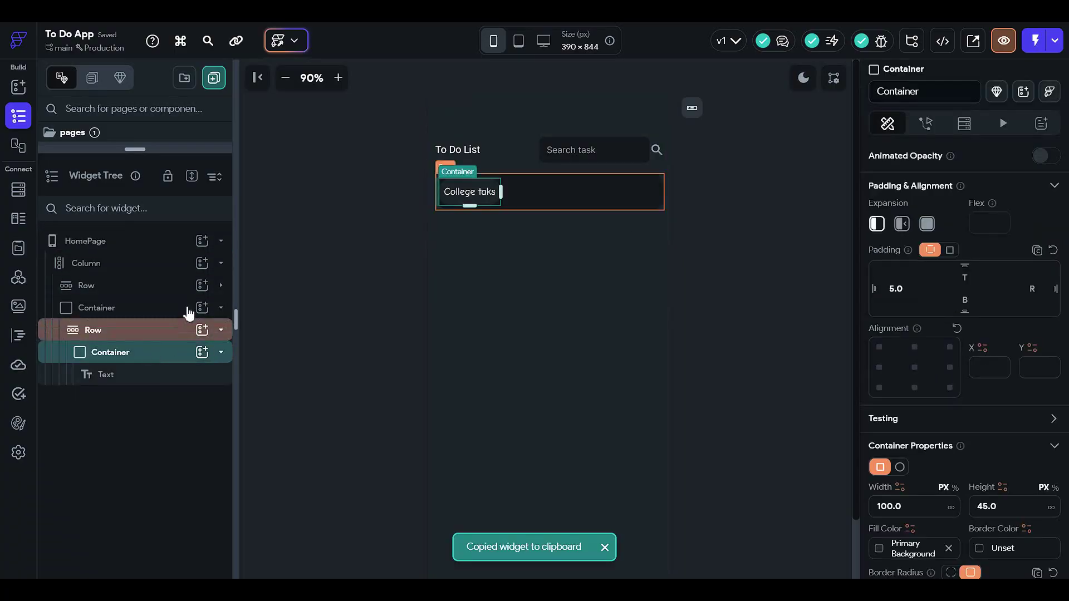
pyautogui.click(176, 338)
pyautogui.hotkey('ctrl', 'v')
pyautogui.hotkey('ctrl', 'v')
pyautogui.hotkey('ctrl', 'v')
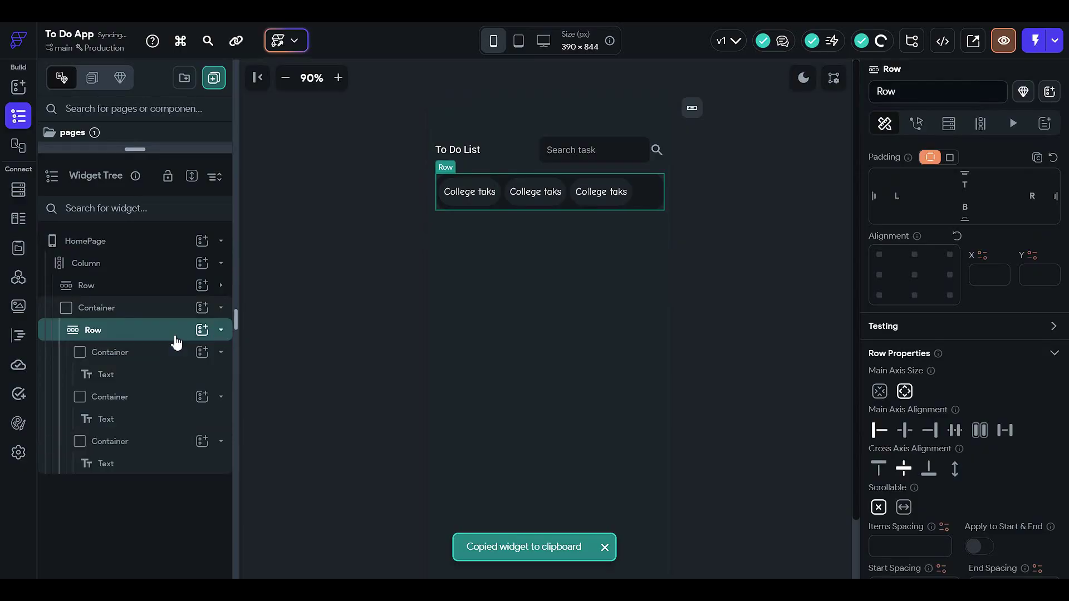
# - Change the text of the second category chip to "Work"
pyautogui.click(526, 190)
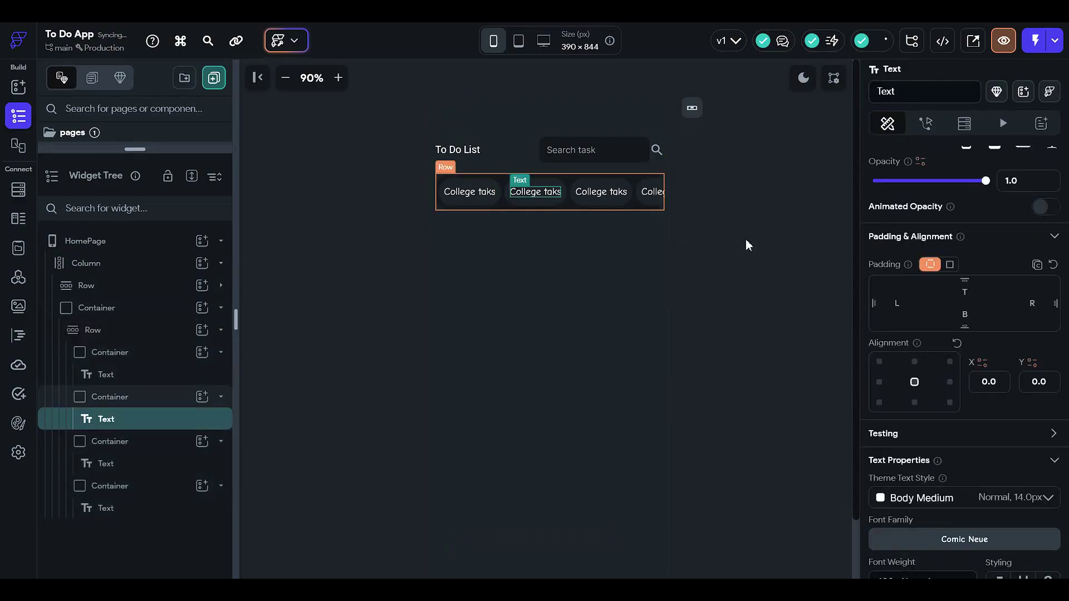
pyautogui.scroll(-3, 944, 442)
pyautogui.scroll(6, 937, 404)
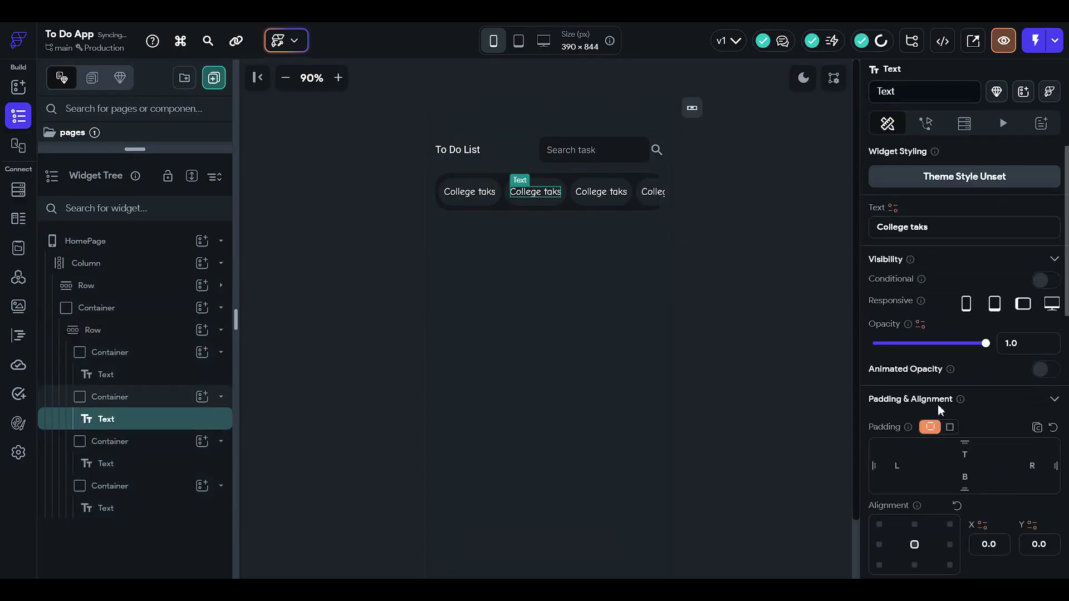
pyautogui.click(930, 238)
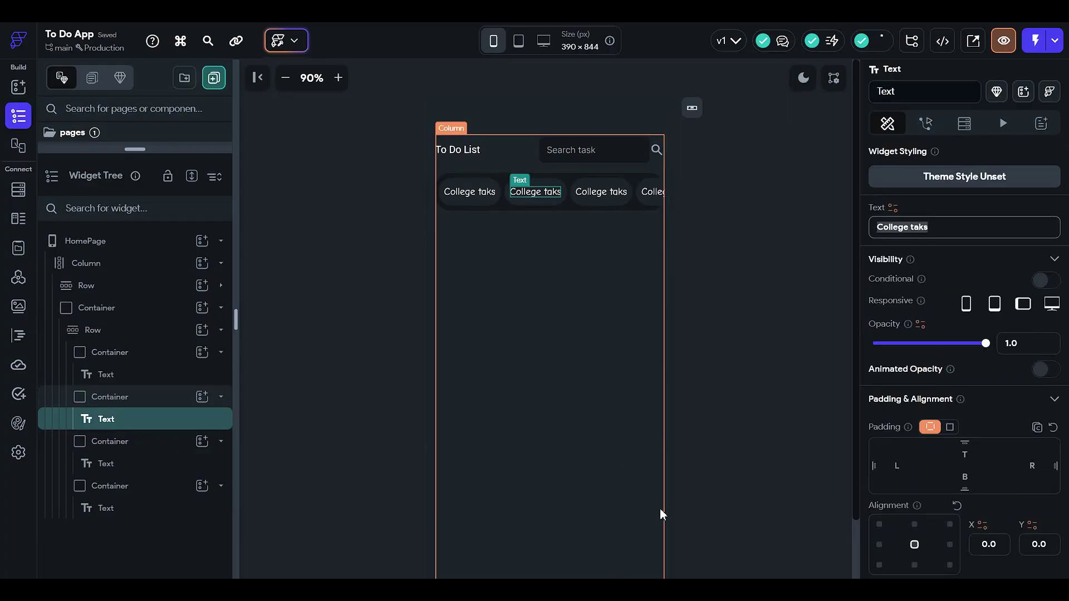
pyautogui.write('Wor')
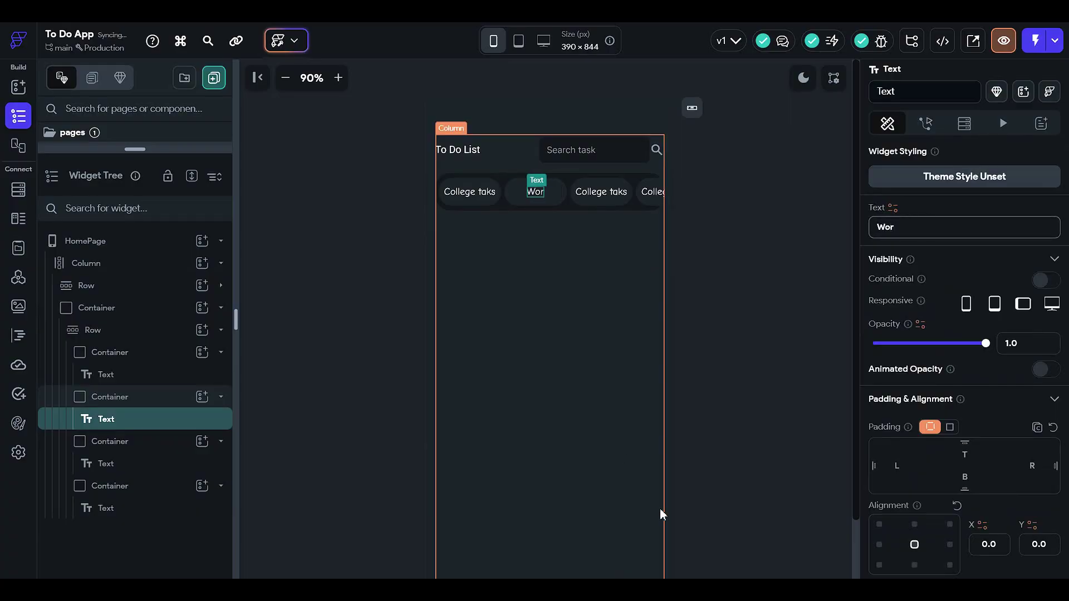
pyautogui.write('k')
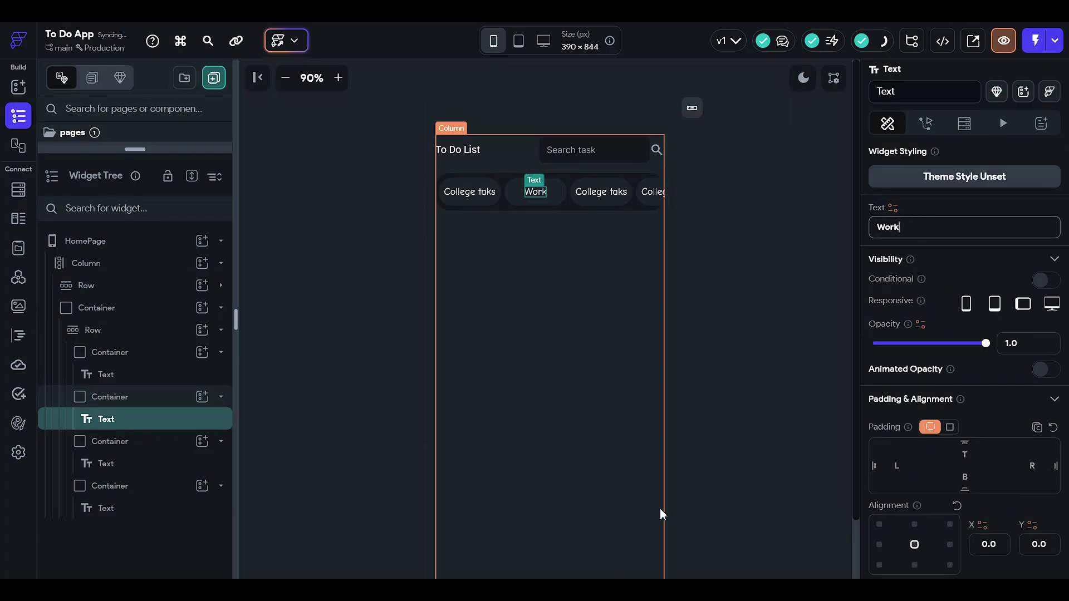
# - Change the text of the third category chip to "Home"
pyautogui.click(601, 201)
pyautogui.click(600, 198)
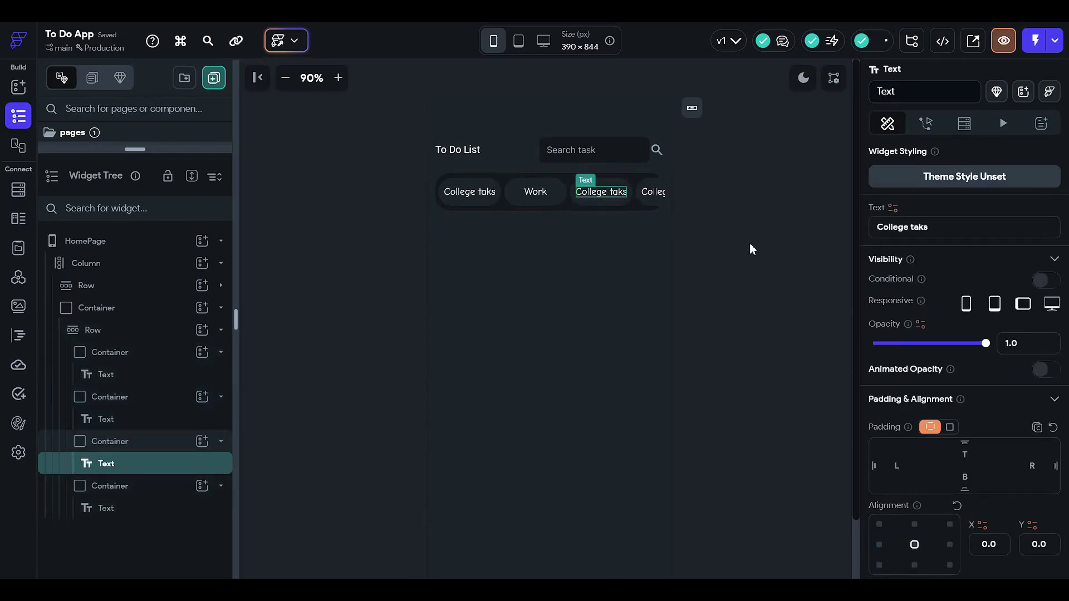
pyautogui.click(941, 232)
pyautogui.write('Home')
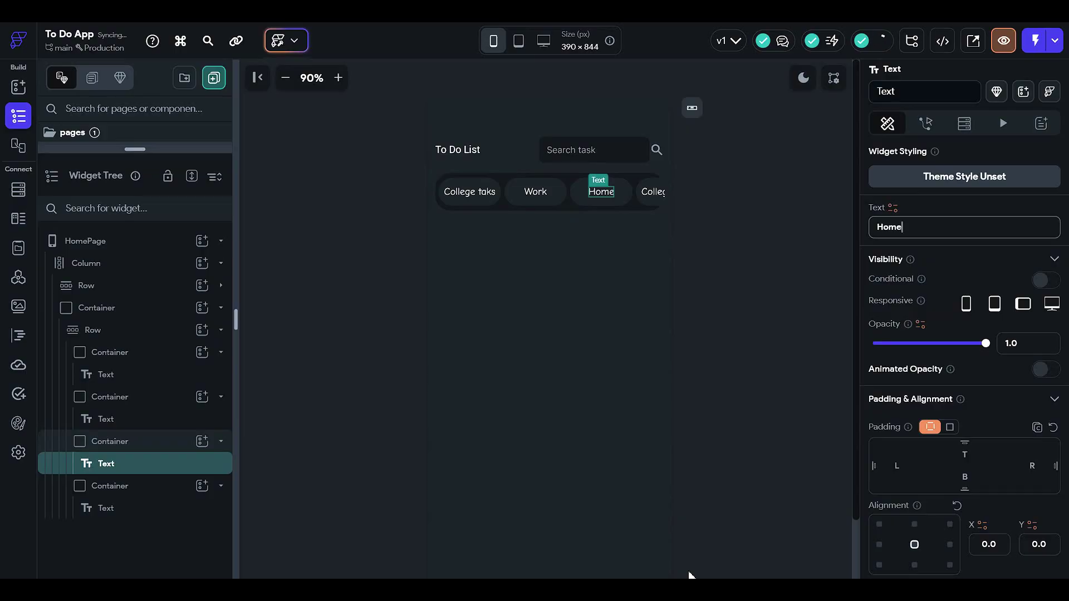
pyautogui.click(676, 352)
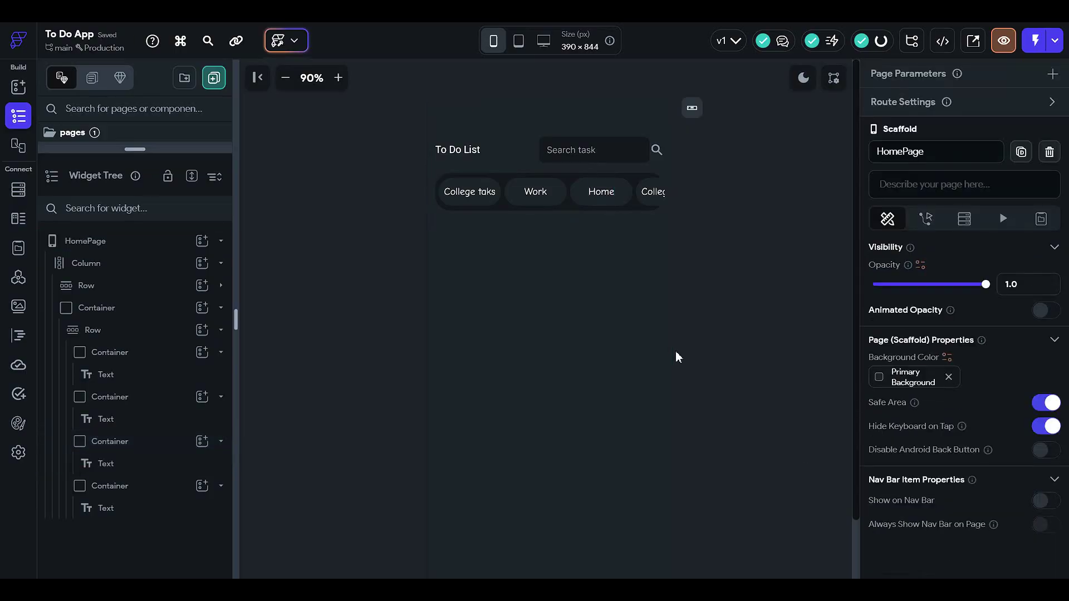
# - Add a Text widget to the Column and place it between the header Row and the chip Container
pyautogui.click(148, 336)
pyautogui.click(148, 337)
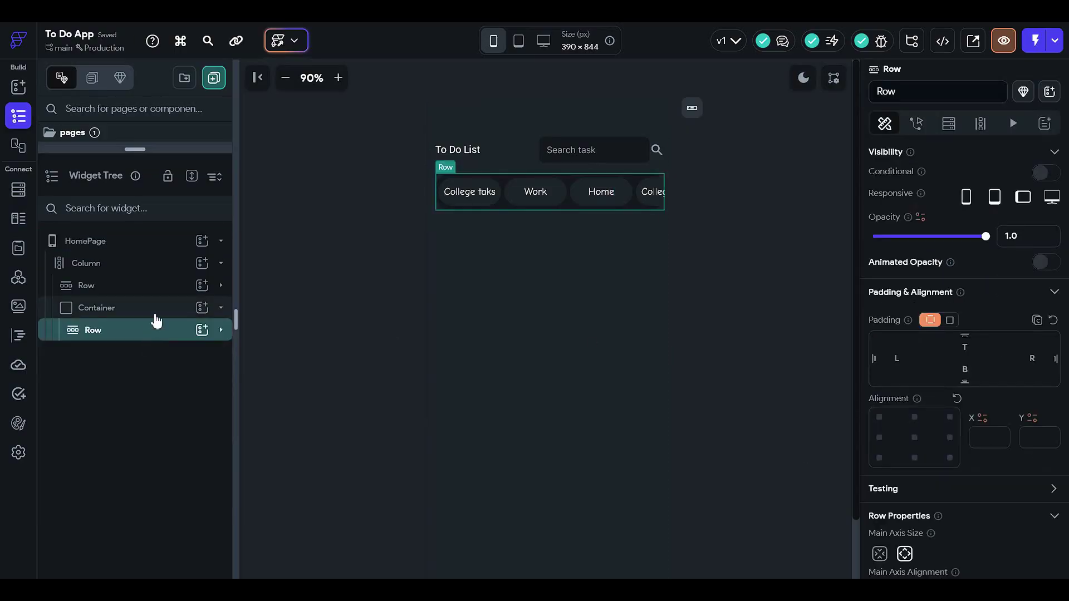
pyautogui.click(156, 318)
pyautogui.click(163, 328)
pyautogui.click(165, 317)
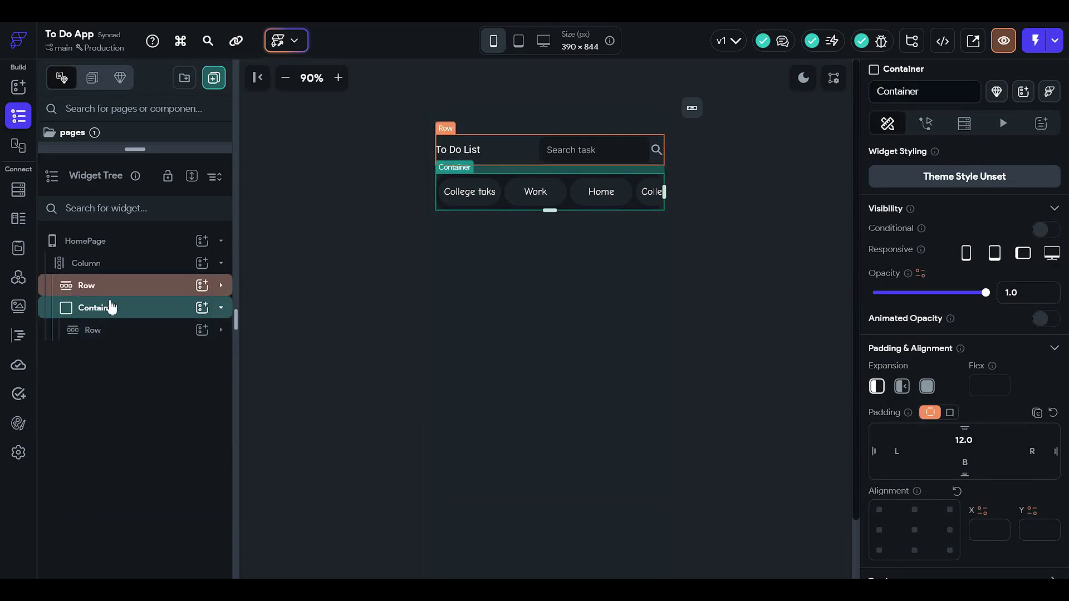
pyautogui.click(141, 308)
pyautogui.click(184, 263)
pyautogui.click(202, 263)
pyautogui.click(281, 356)
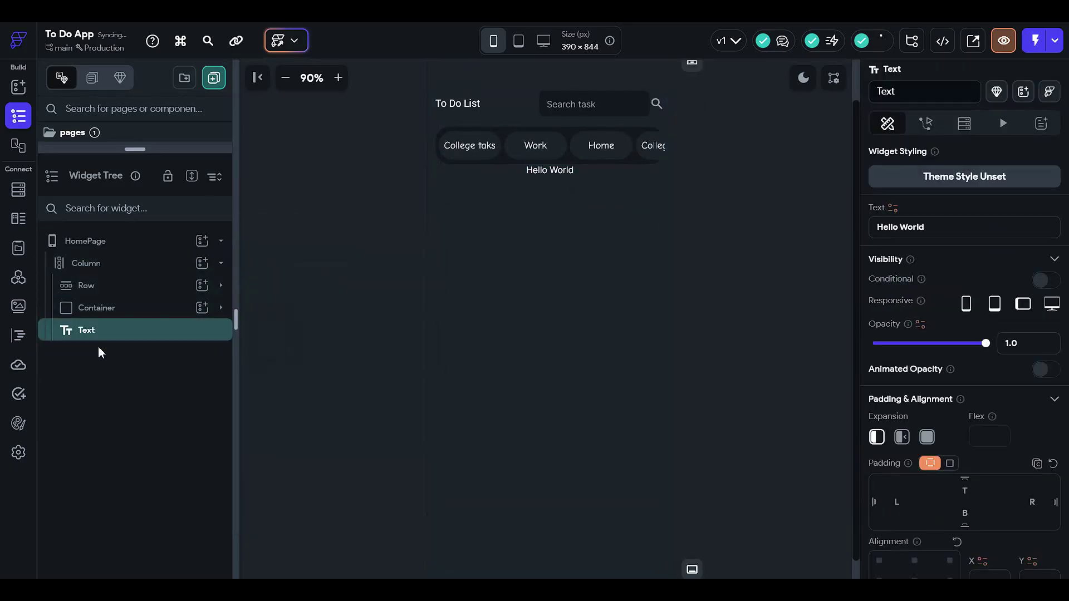
pyautogui.moveTo(131, 341); pyautogui.dragTo(136, 299)
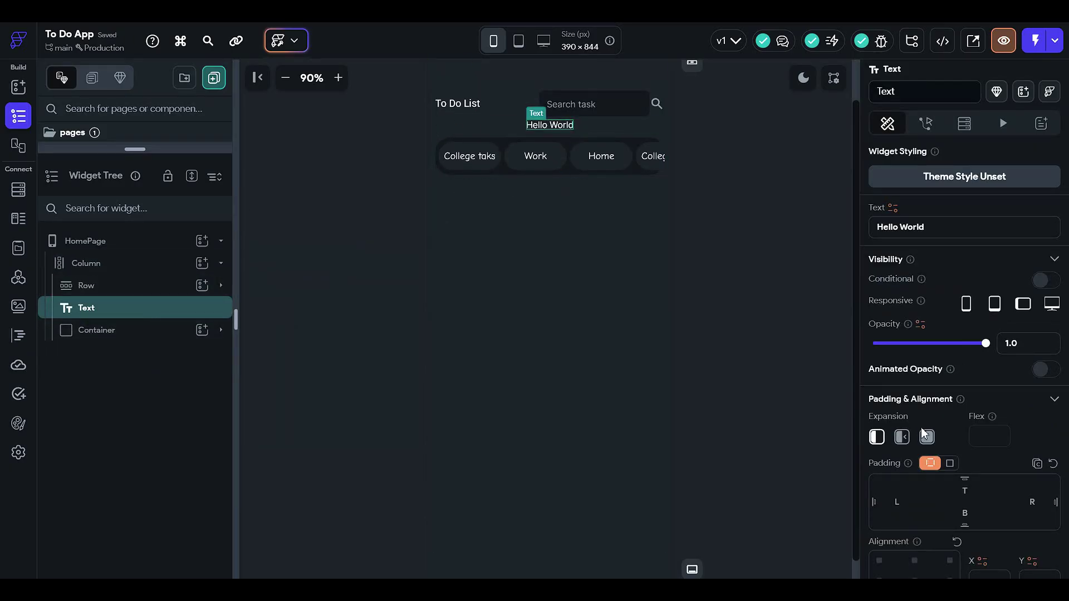
# - Align the new Text widget to the centre left and set its content to "List Type"
pyautogui.scroll(-2, 922, 432)
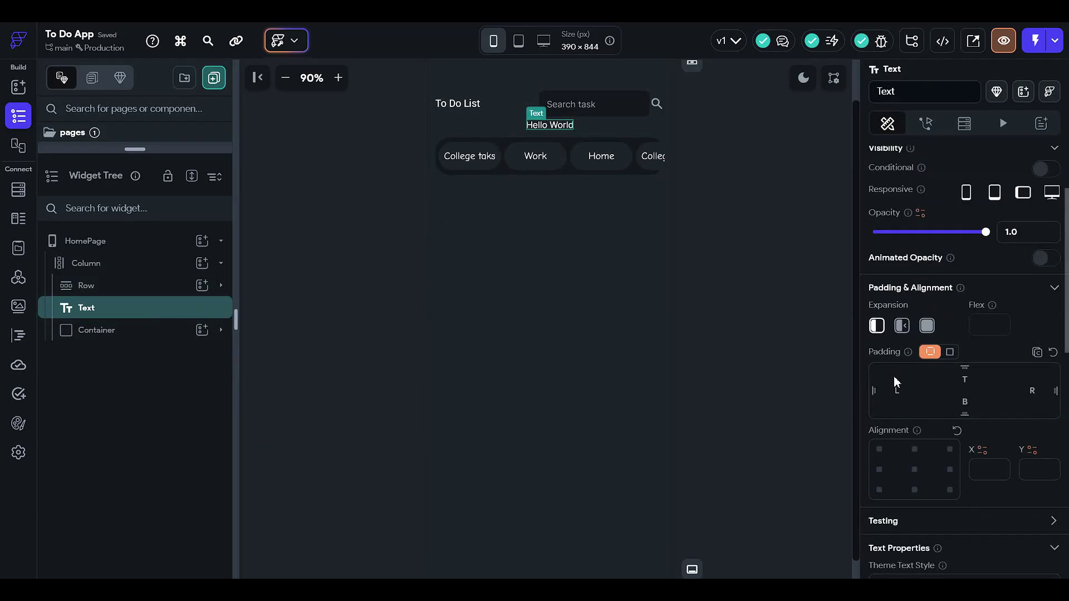
pyautogui.click(888, 471)
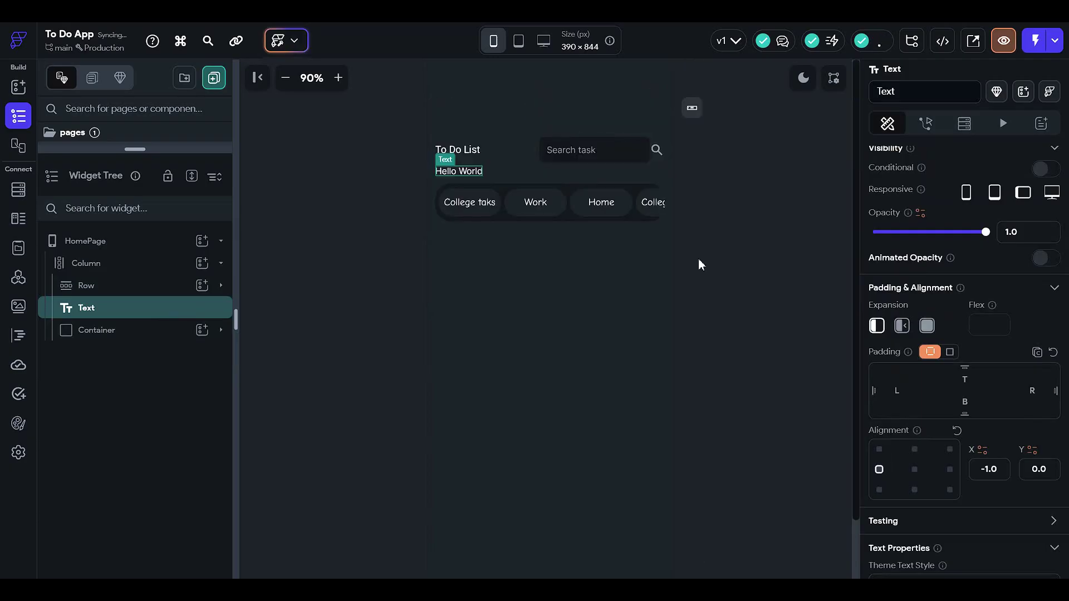
pyautogui.scroll(2, 902, 292)
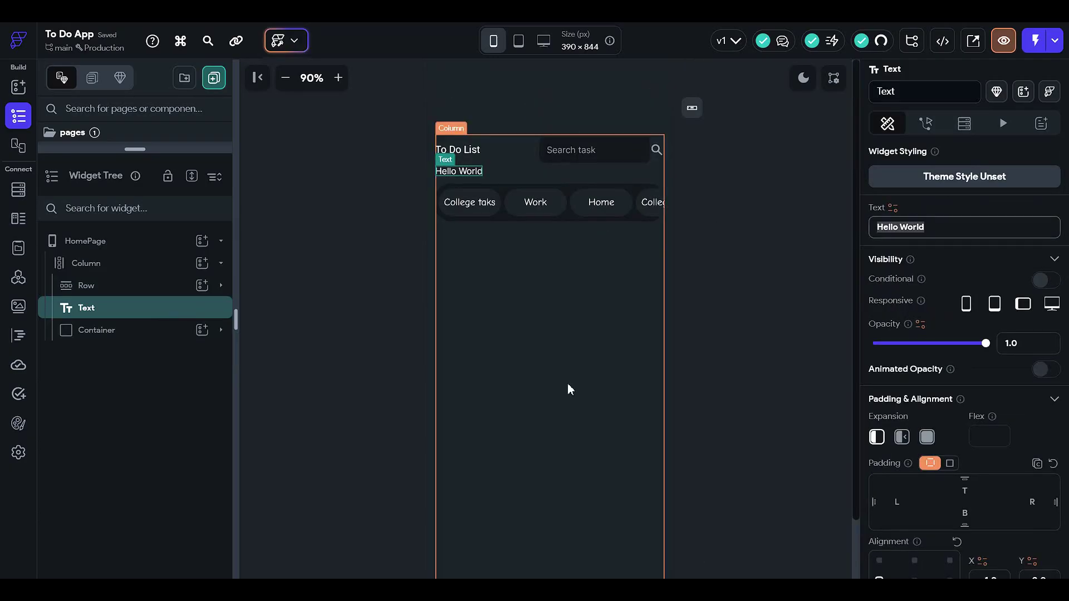
pyautogui.write('List ')
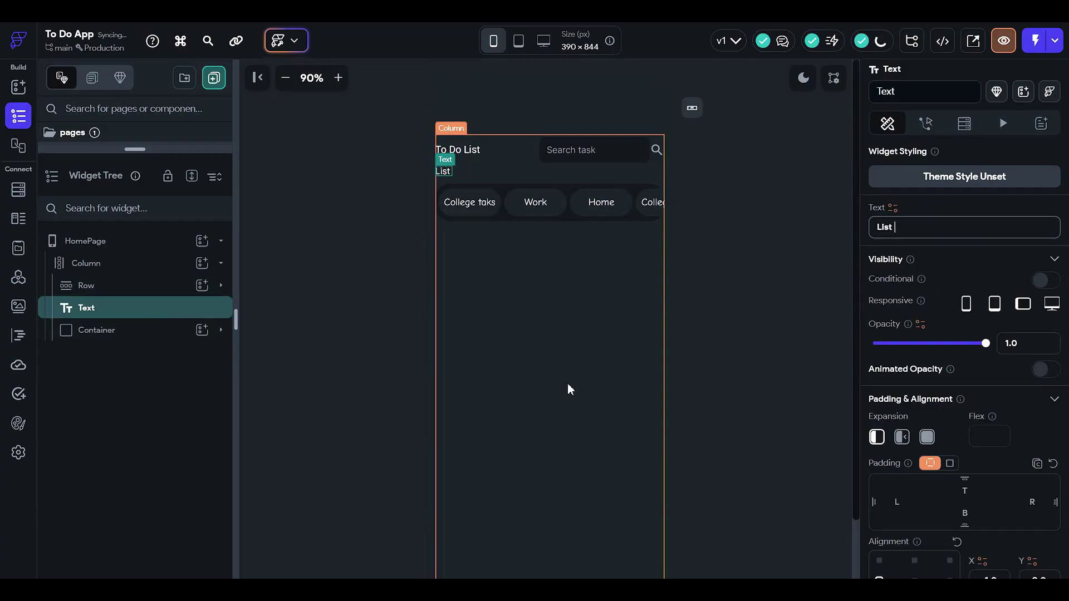
pyautogui.write('Type')
pyautogui.click(758, 317)
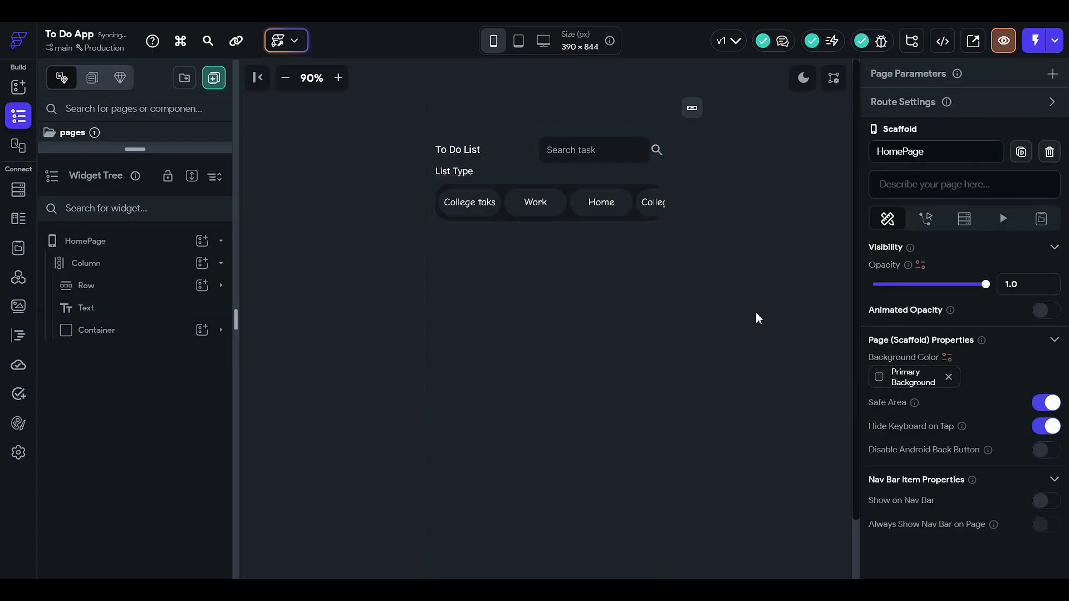
# - Reduce the top padding of the chip Container beneath the "List Type" text
pyautogui.click(460, 169)
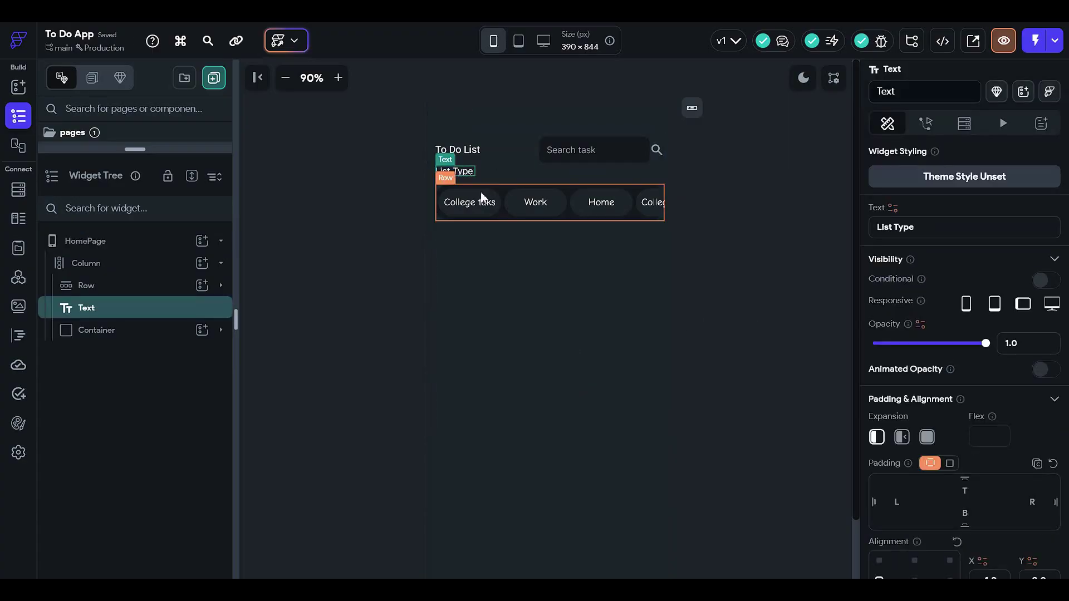
pyautogui.click(164, 337)
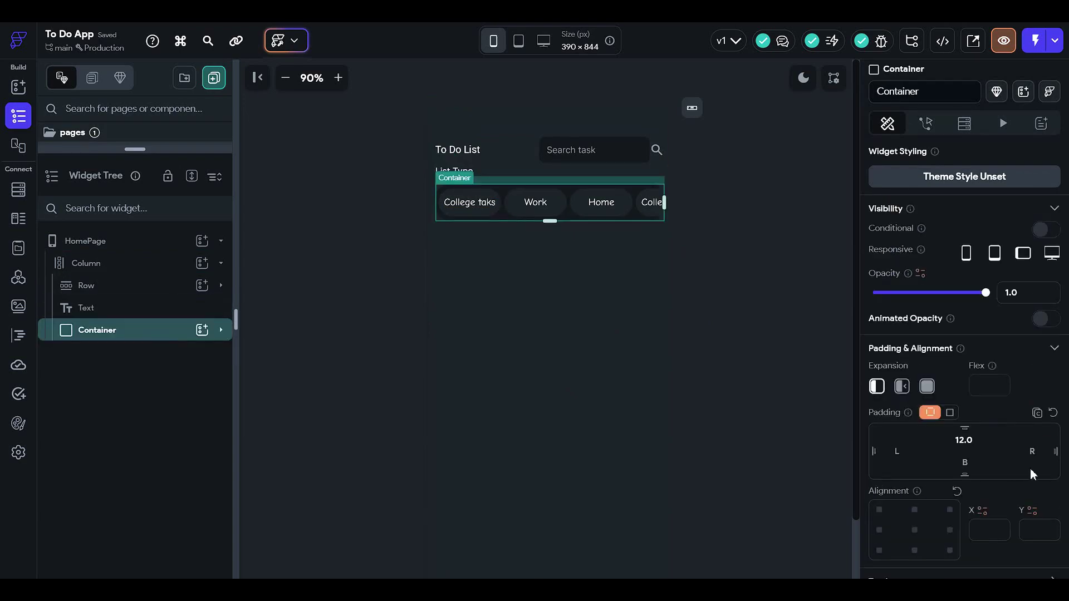
pyautogui.click(974, 441)
pyautogui.click(770, 289)
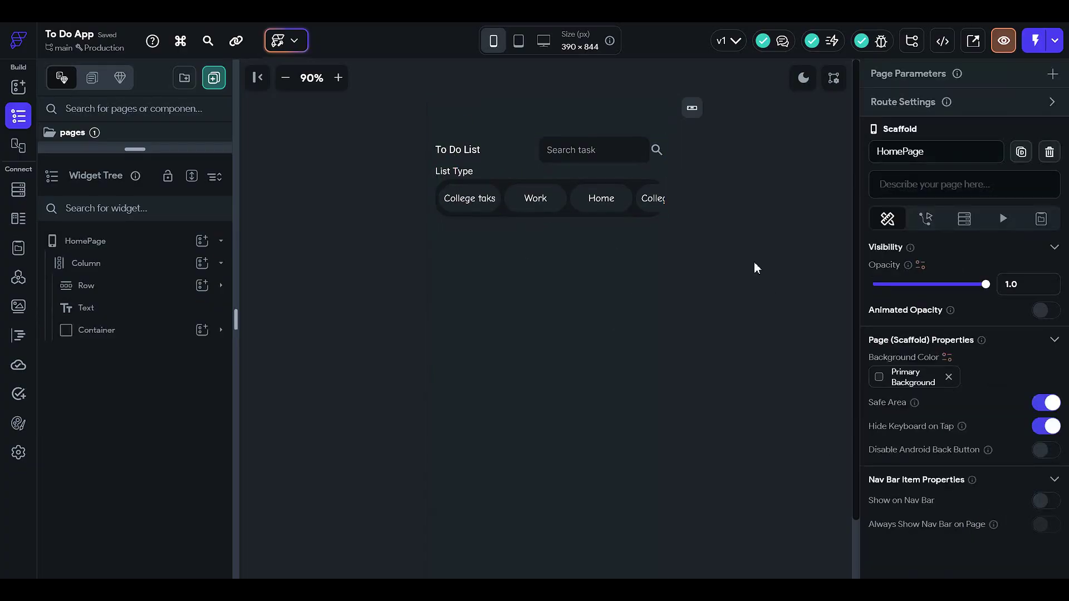
# - Change the alignment of the "List Type" text to the centre right
pyautogui.click(460, 171)
pyautogui.scroll(-1, 992, 356)
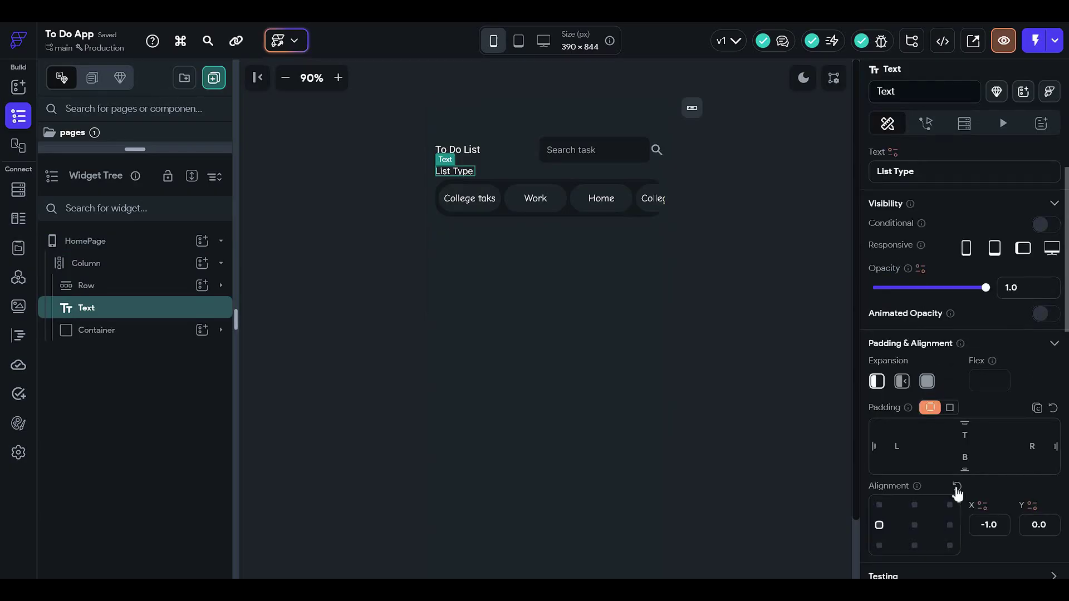
pyautogui.click(950, 524)
pyautogui.click(741, 212)
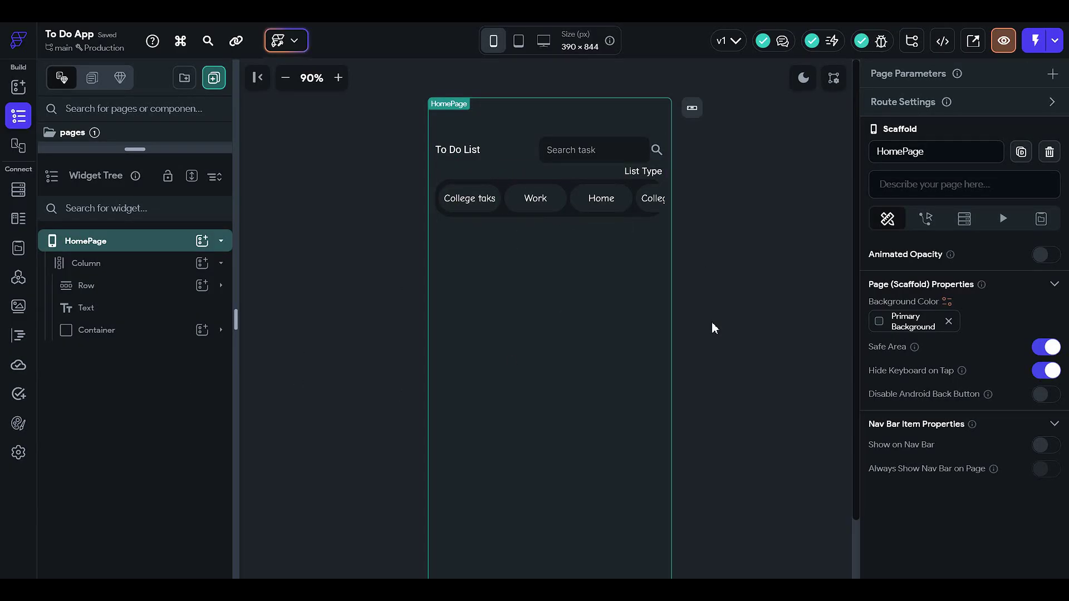
pyautogui.scroll(-2, 696, 292)
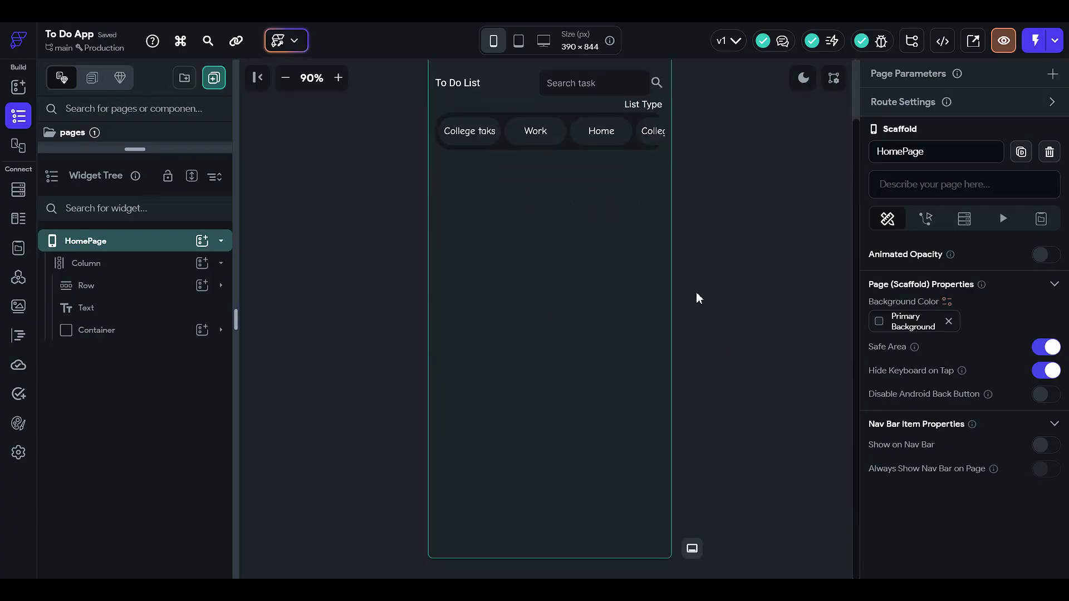
pyautogui.scroll(2, 687, 294)
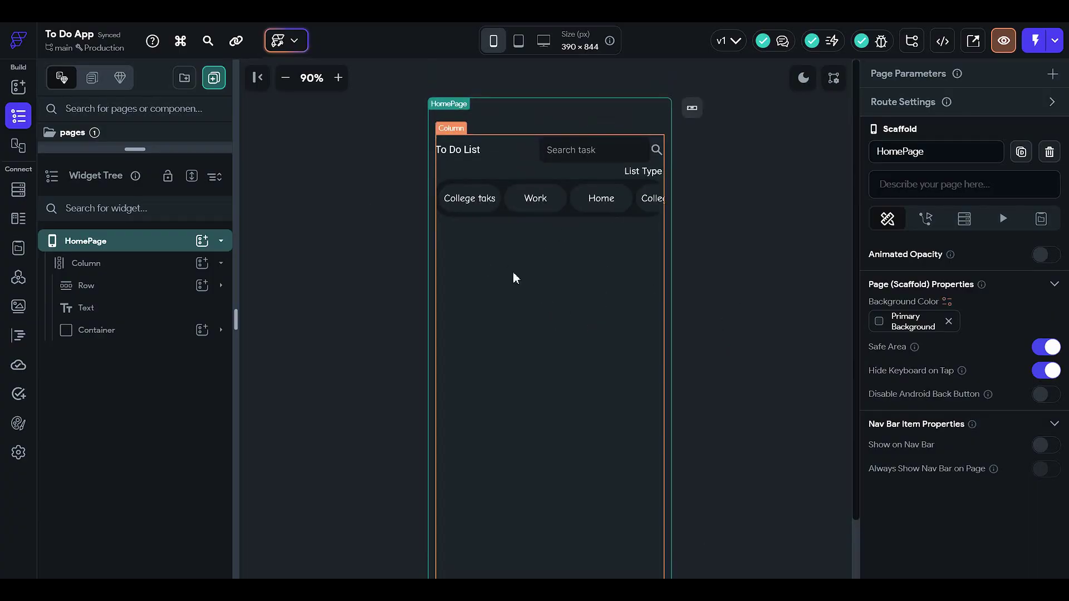
pyautogui.click(143, 334)
pyautogui.click(582, 345)
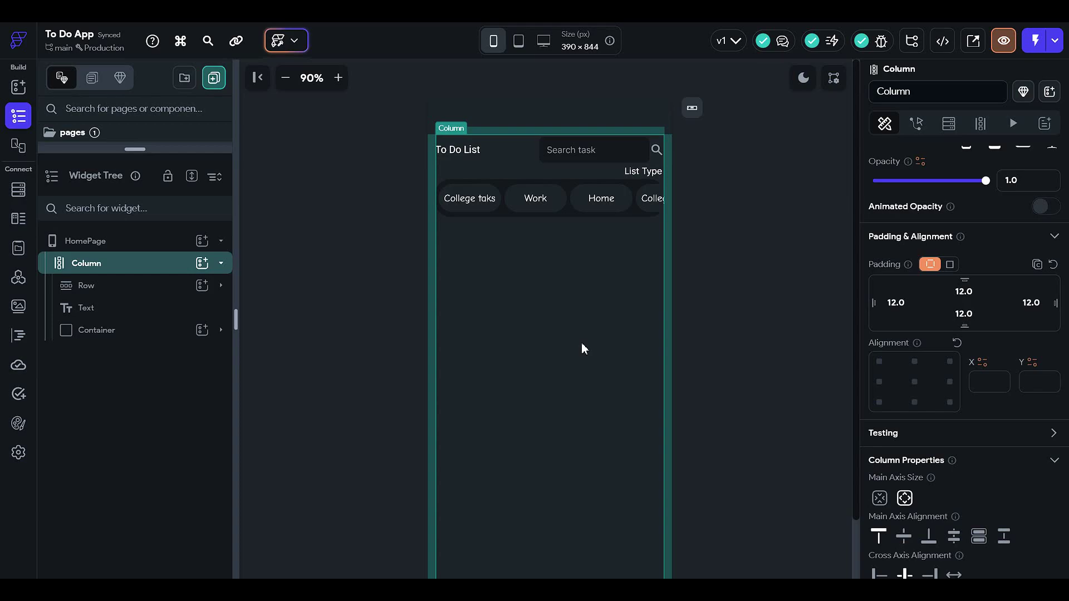
pyautogui.scroll(-1, 580, 342)
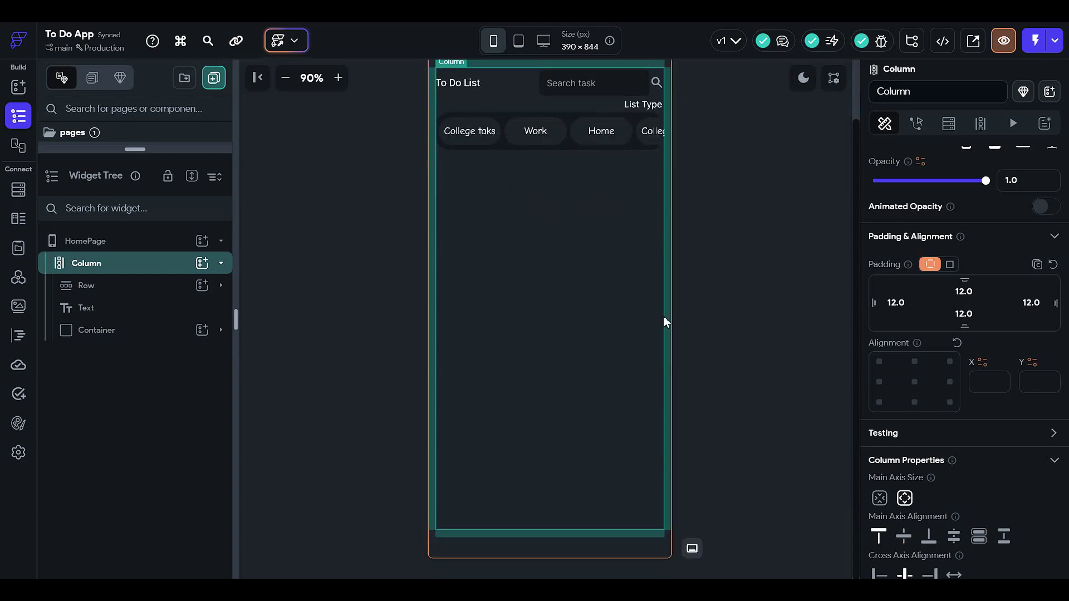
pyautogui.scroll(1, 568, 336)
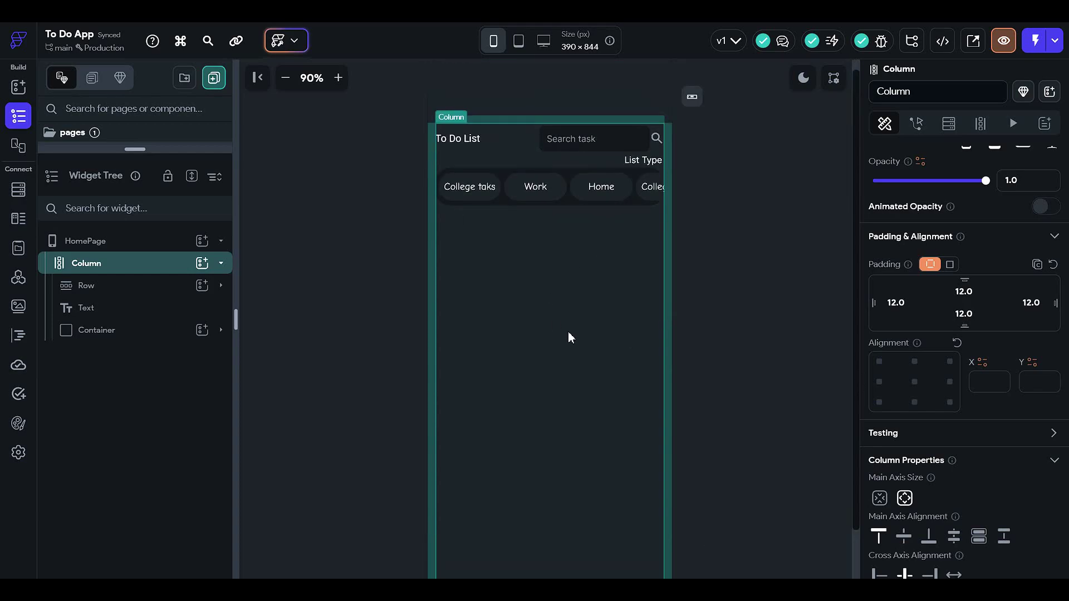